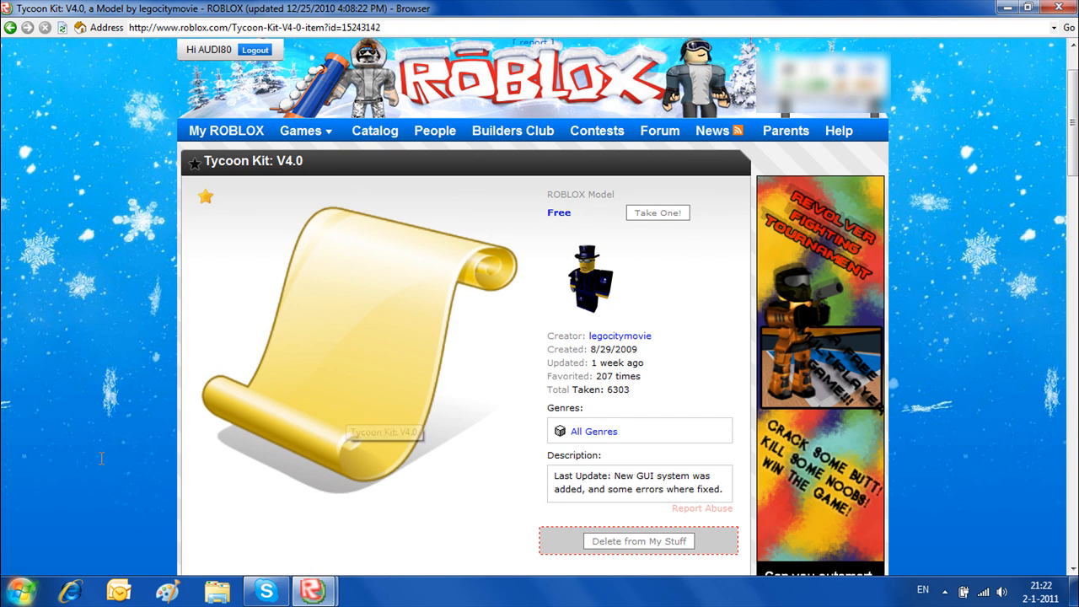
Switch to the Roblox Studio window and open the Lege Place.rbxl file
mouse_move(296, 597)
left_click(426, 506)
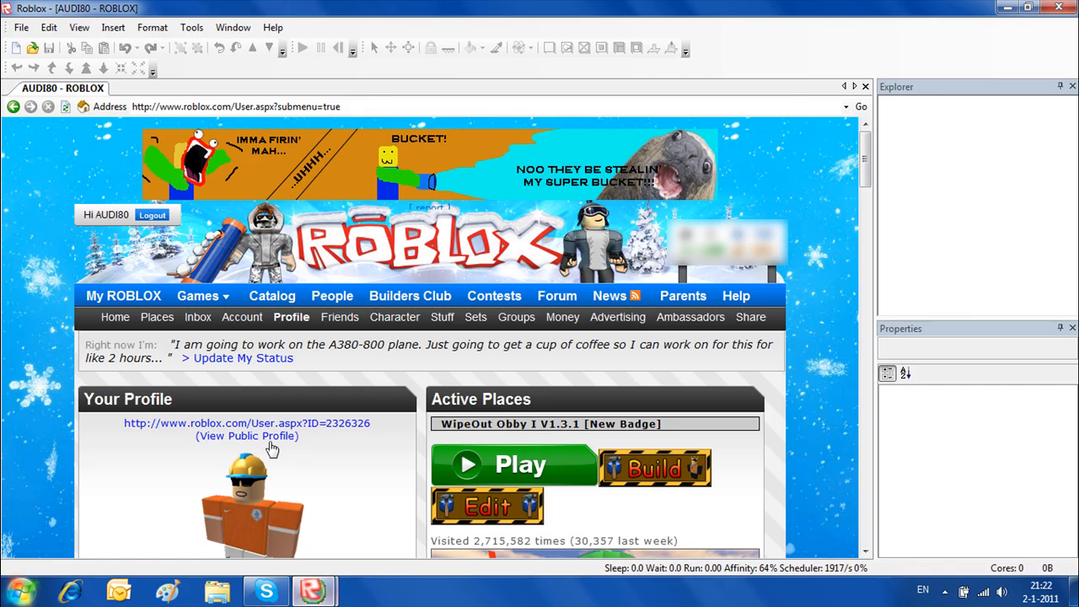
left_click(21, 27)
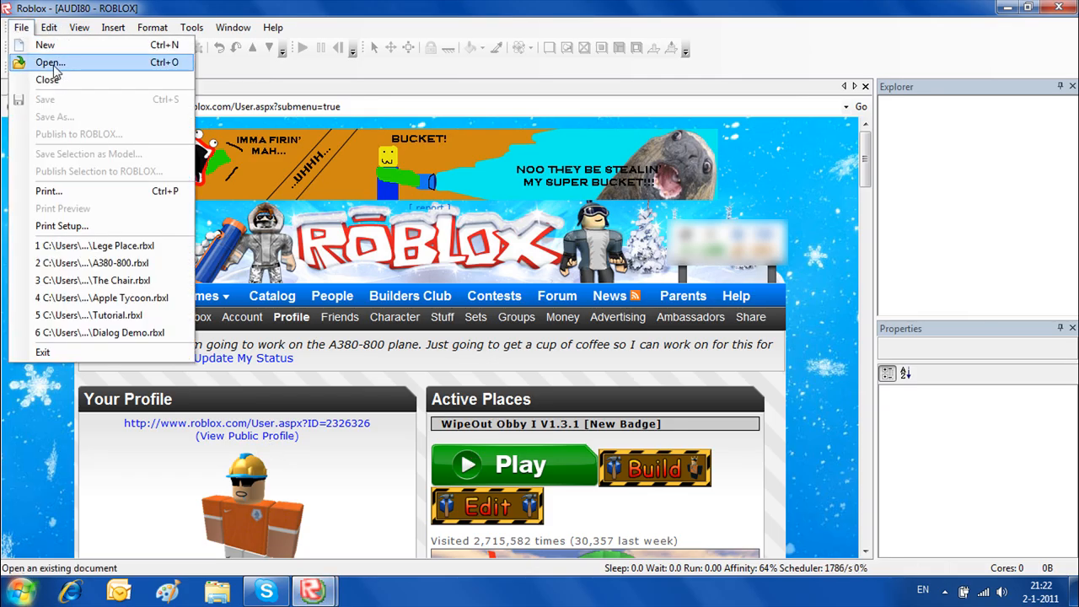
left_click(41, 71)
type("leg")
key("Down")
key("Return")
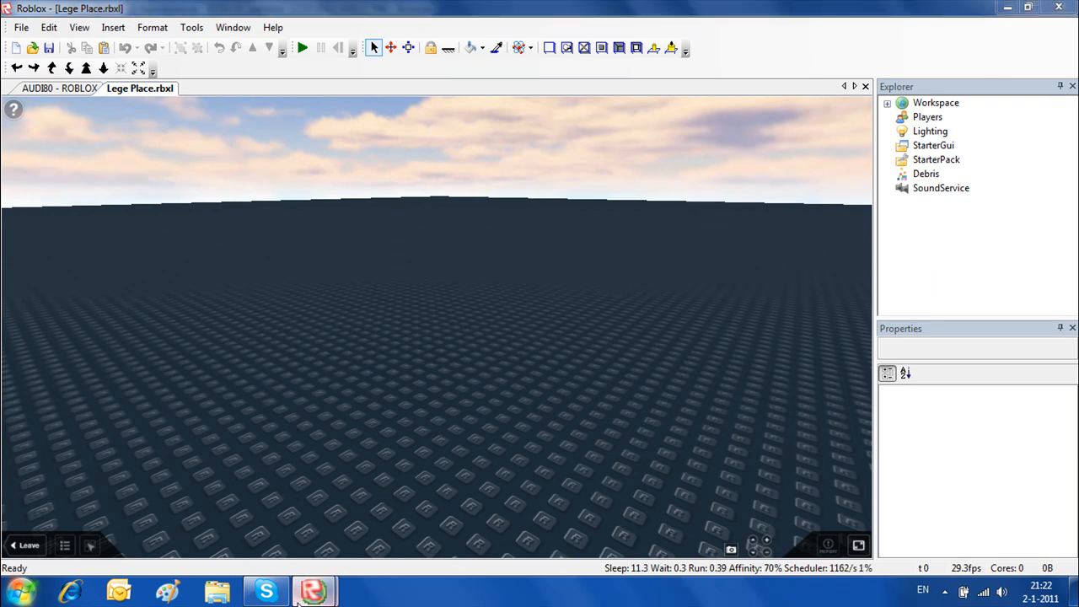
Review the Tycoon Kit: V4.0 model page in the separate browser window and return to Lege Place
mouse_move(312, 591)
left_click(229, 510)
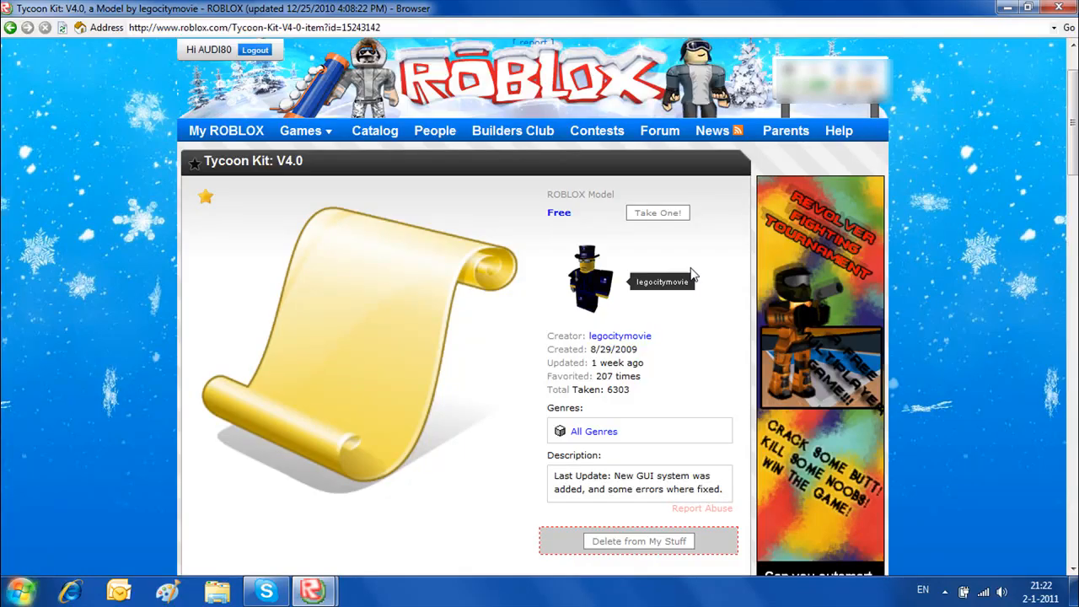
left_click(294, 28)
left_click(158, 227)
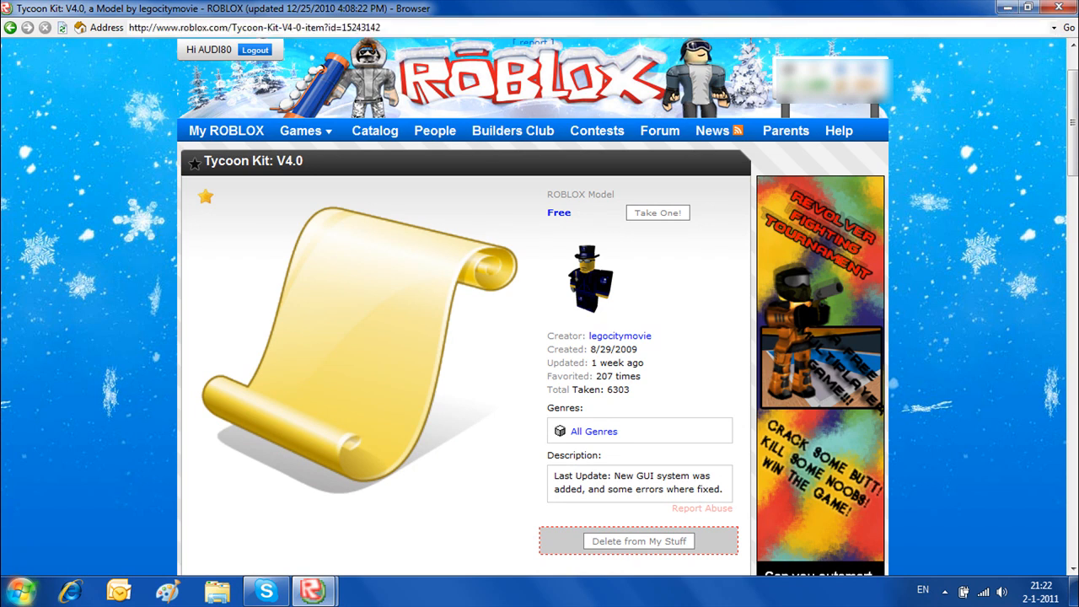
left_click(1009, 10)
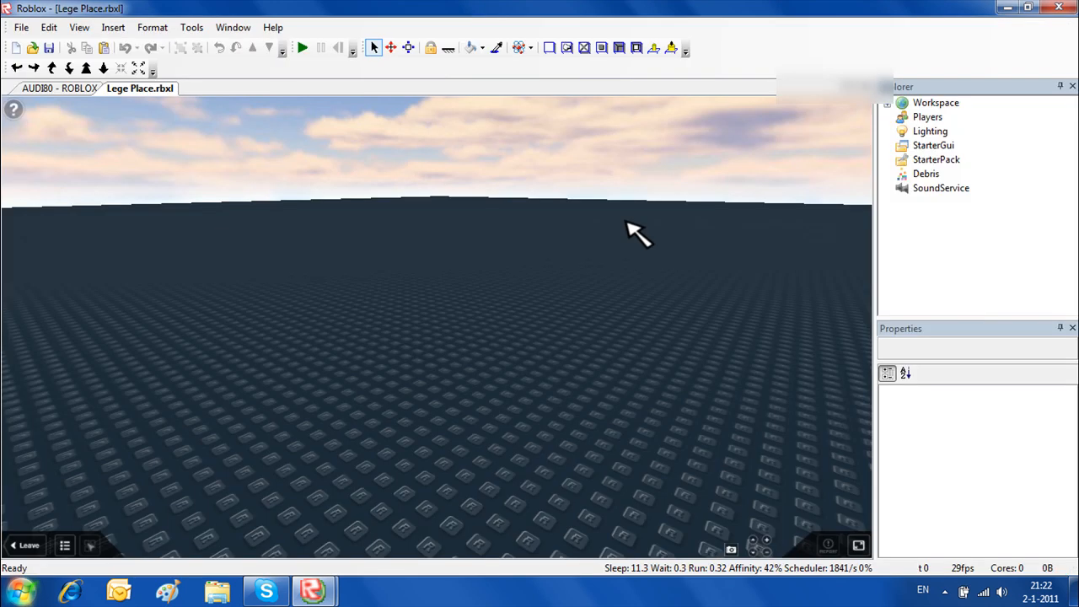
Show the Roblox Insert Panel and search My Models for "kit"
left_click_drag(212, 149, 511, 273)
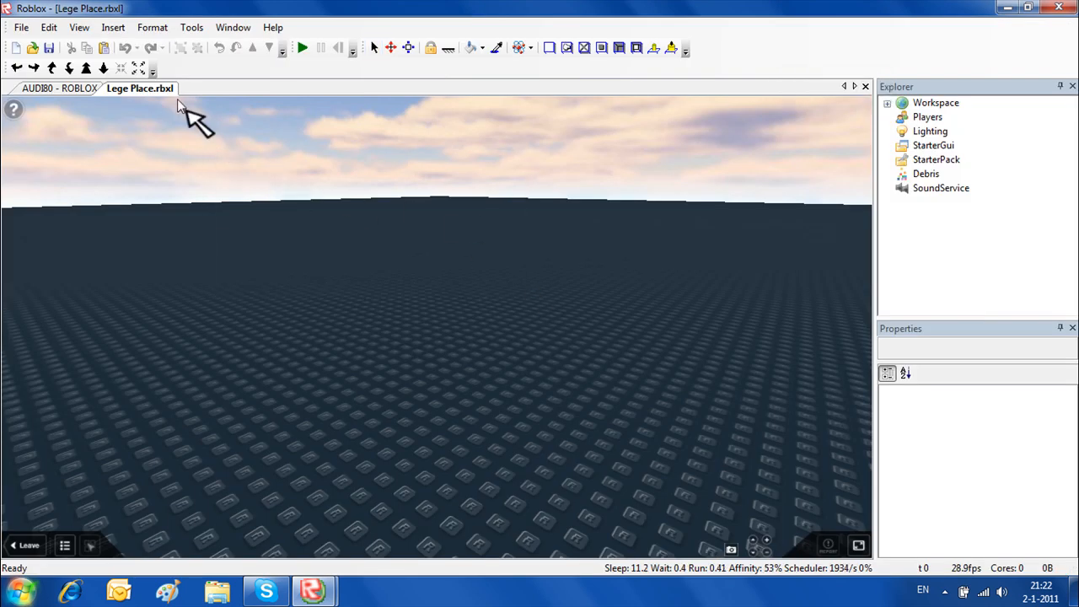
left_click(113, 27)
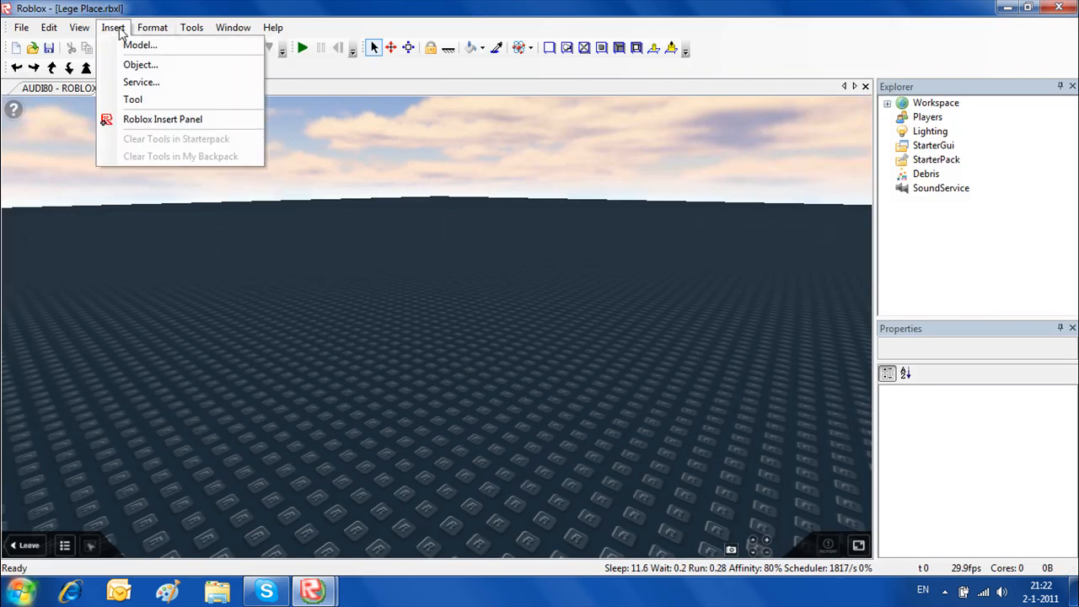
left_click(147, 119)
left_click(753, 115)
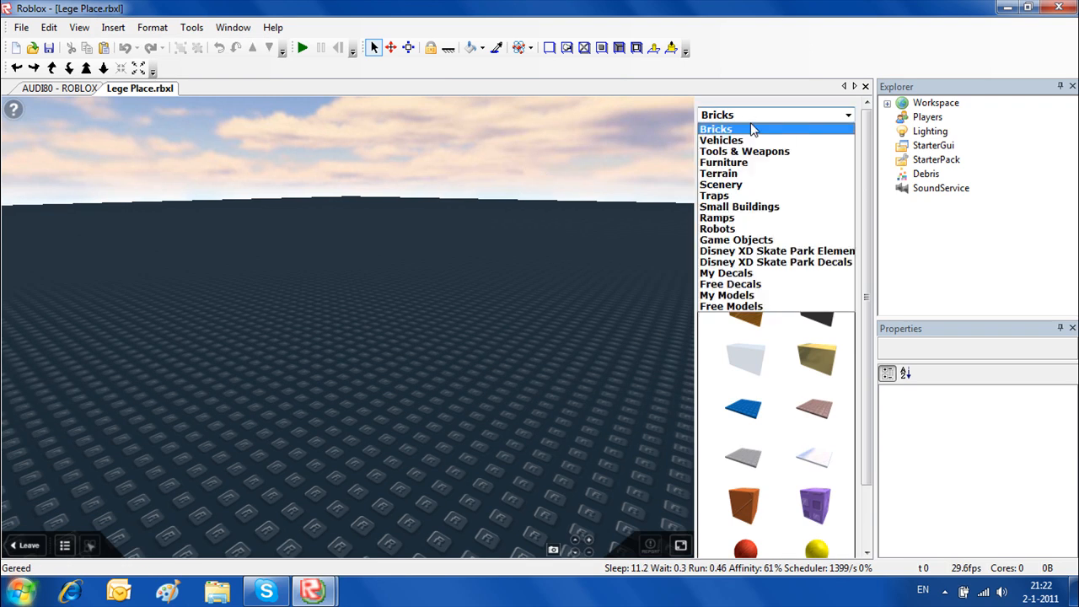
left_click(732, 294)
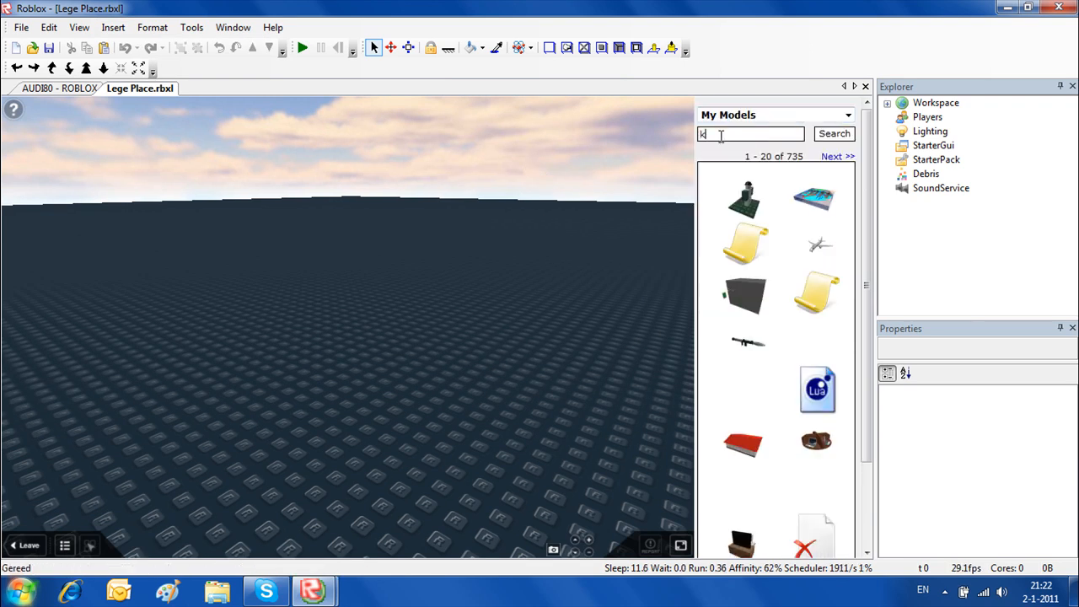
key("Return")
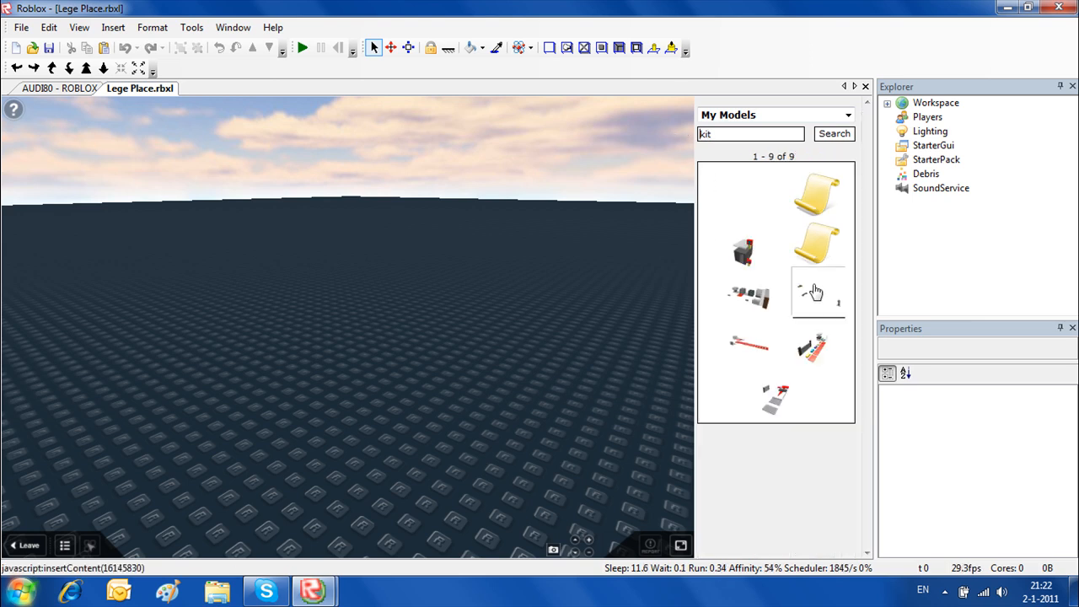
Insert the second scroll-icon model from the kit results and set the insert category back to Bricks
left_click(835, 242)
left_click(759, 114)
left_click(729, 135)
left_click(451, 245)
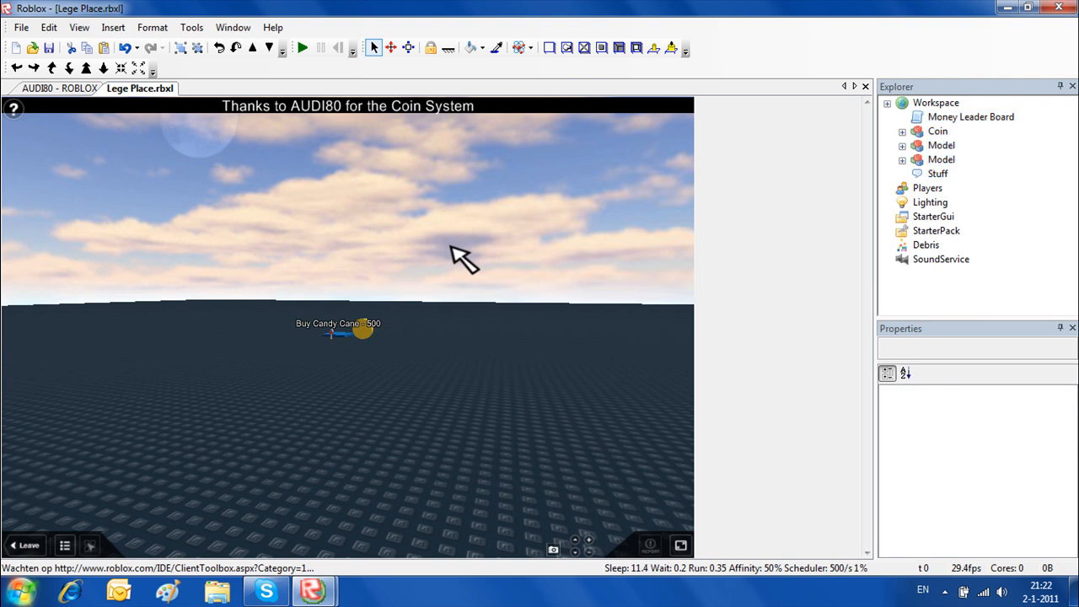
right_click_drag(450, 245, 458, 247)
scroll(458, 248, "up", 2)
Delete the inserted Coin, both Model groups, the Money Leader Board script and the Stuff message from Workspace
left_click_drag(148, 252, 601, 481)
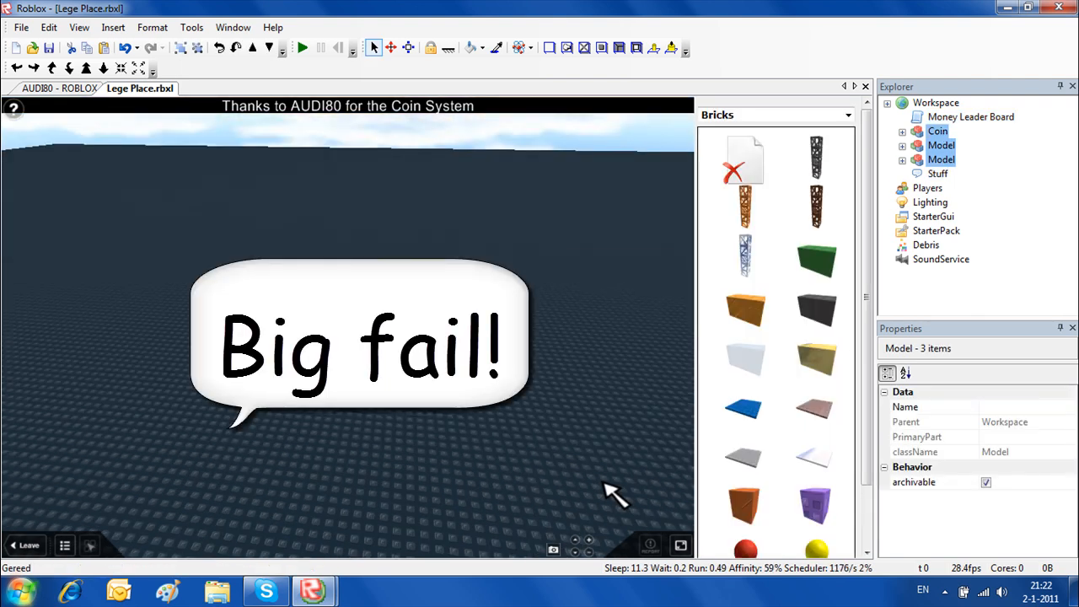
key("Delete")
left_click(938, 131)
left_click(943, 118, "ctrl")
key("Delete")
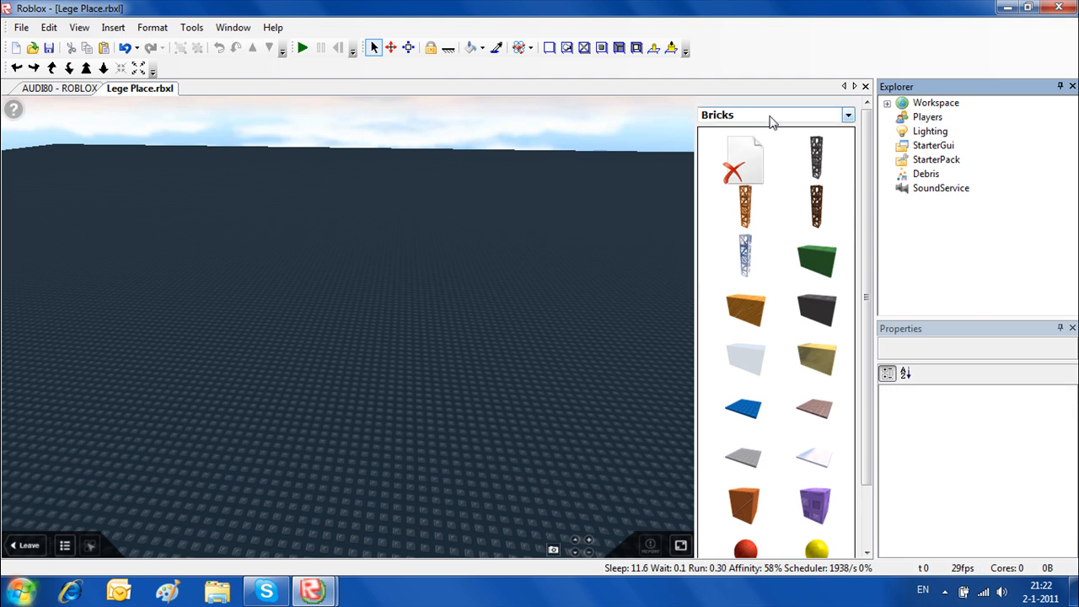
Search My Models for "kit" and insert the Tycoon Kit: V4.0 model
left_click(771, 119)
left_click(727, 295)
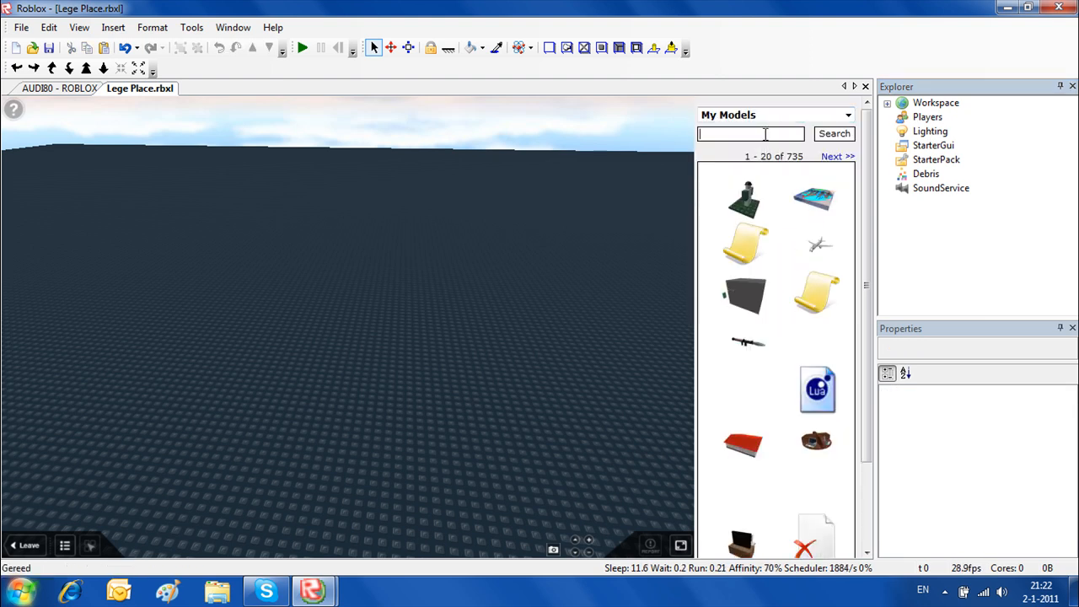
key("Return")
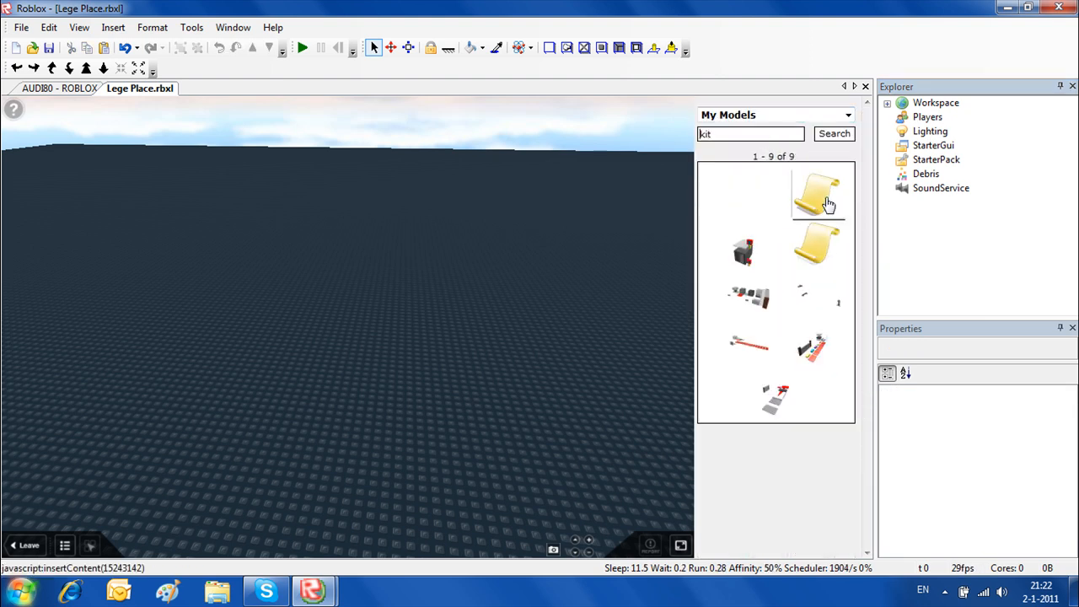
left_click(828, 205)
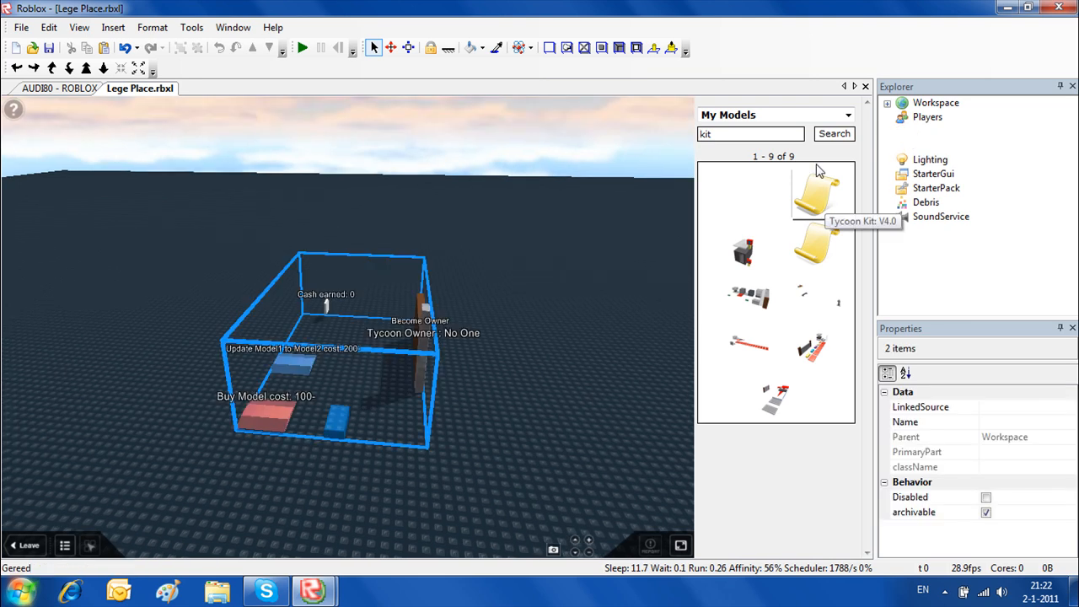
Set the insert category back to Bricks and deselect the inserted tycoon kit
left_click(775, 115)
left_click(765, 128)
left_click(648, 145)
right_click_drag(648, 145, 544, 140)
scroll(525, 251, "up", 4)
scroll(544, 261, "down", 6)
scroll(549, 270, "up", 3)
right_click_drag(549, 265, 548, 287)
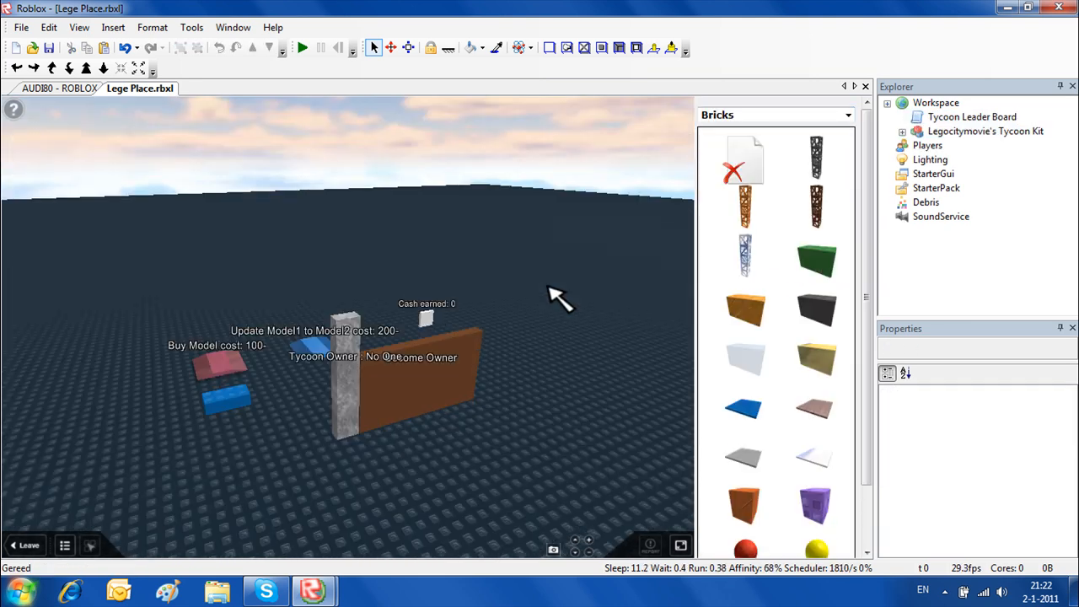
Examine the starting cash.Value line in the Tycoon Leader Board script and close the script
double_click(984, 120)
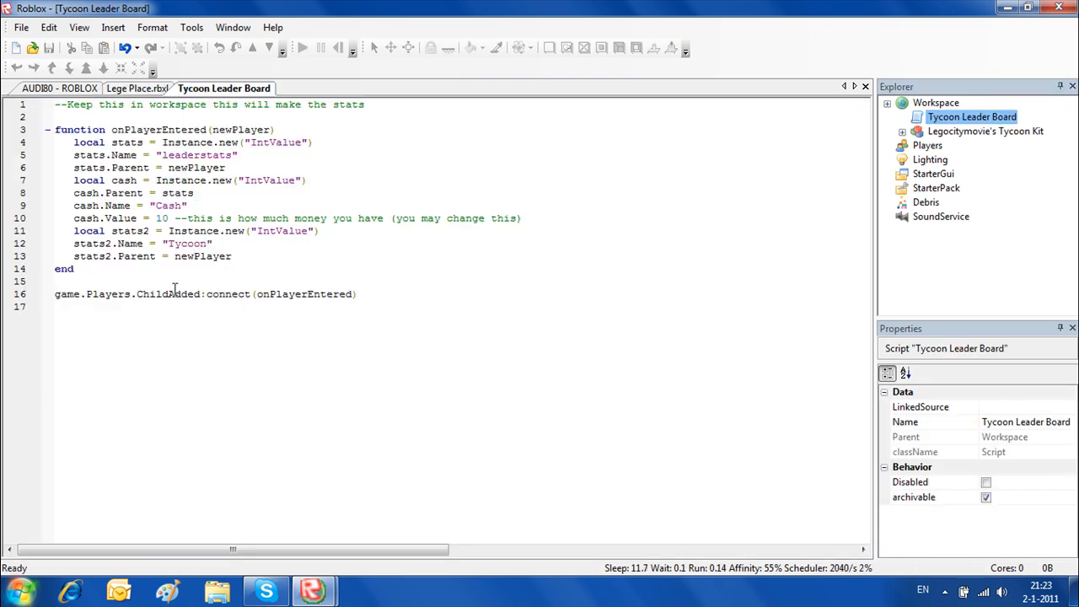
left_click_drag(169, 218, 155, 218)
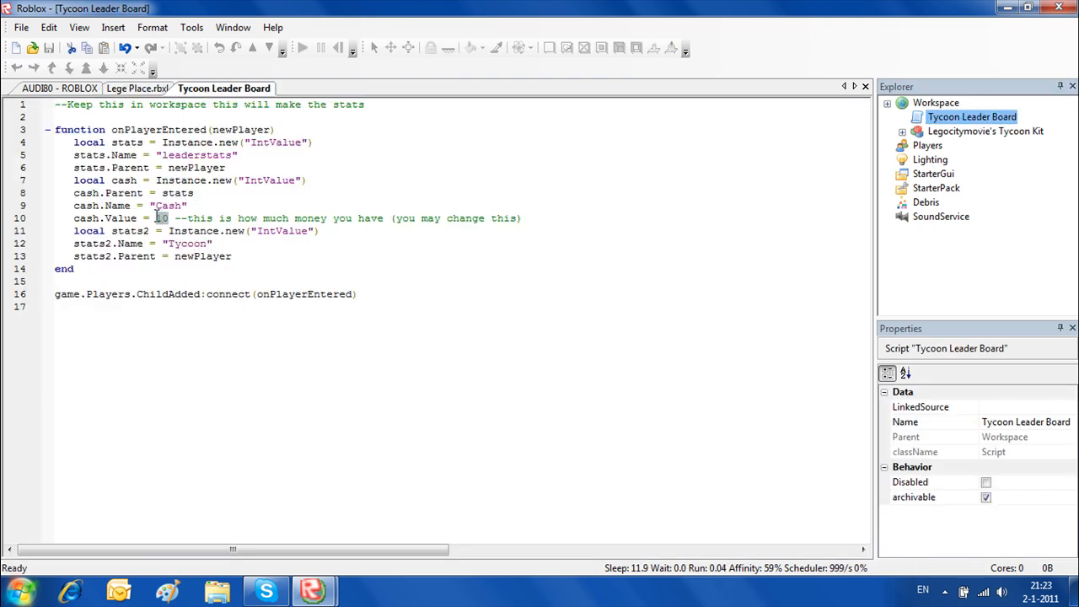
left_click(865, 86)
Expand the Tycoon Kit model and inspect its Factory model and "Regener Dont mess with" script
left_click(903, 132)
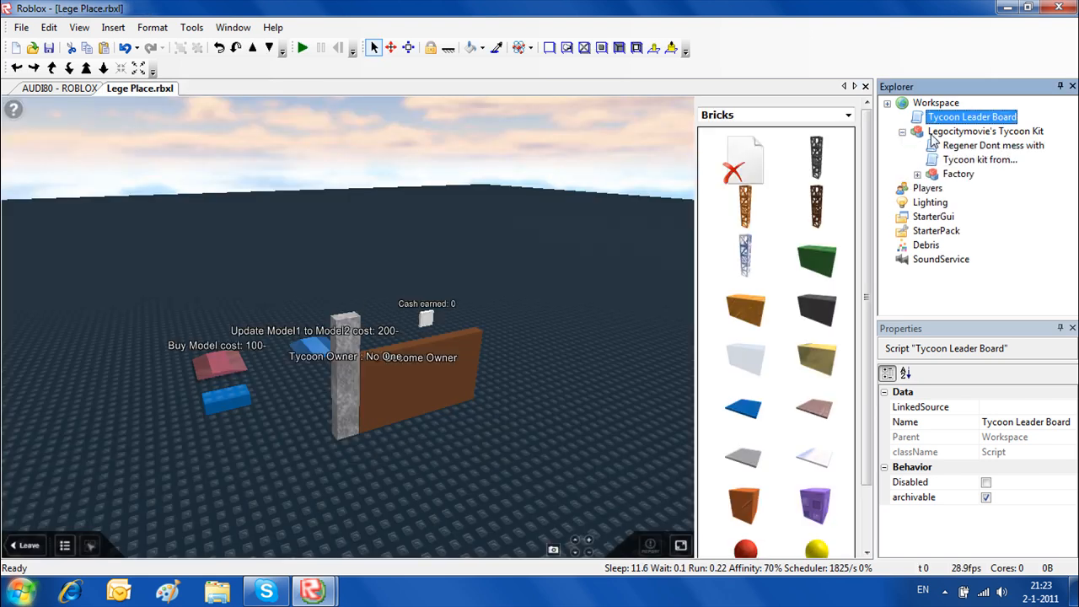
left_click(985, 133)
left_click(959, 174)
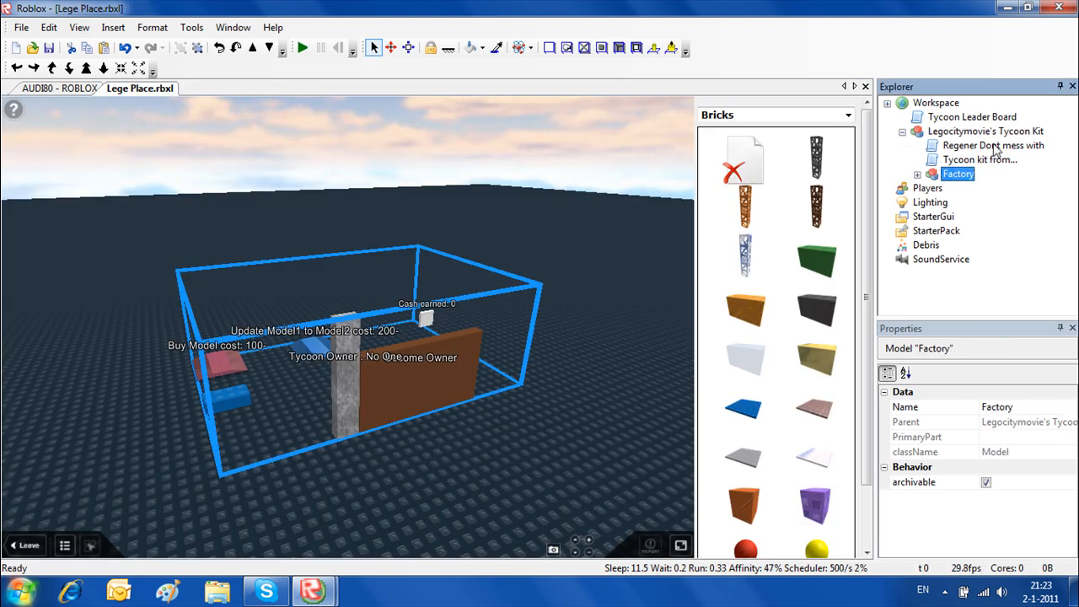
left_click(996, 148)
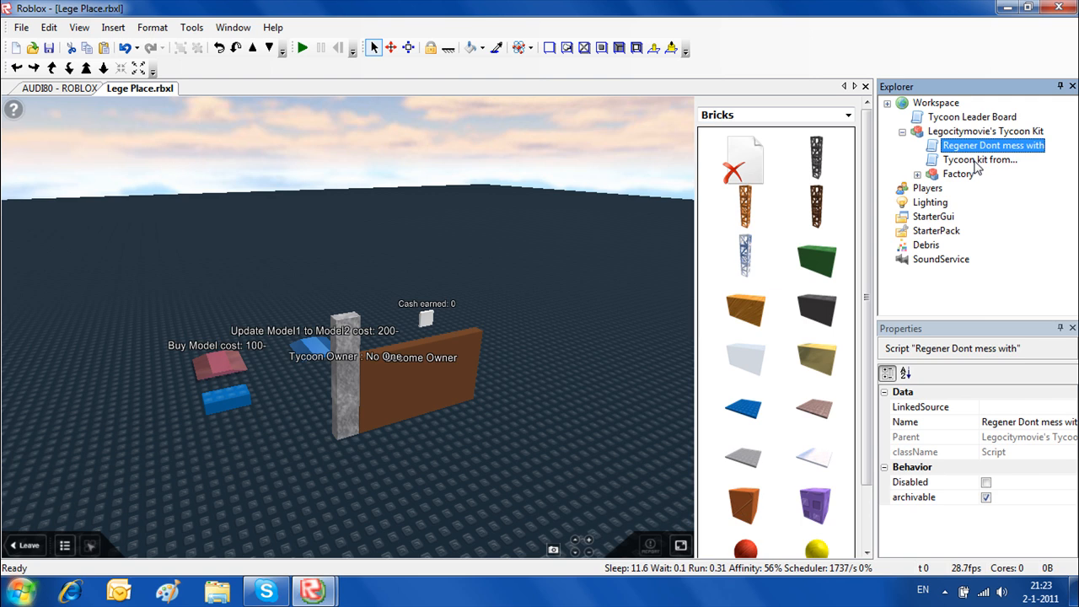
Read the code of the "Tycoon kit from..." script and close it
left_click(969, 160)
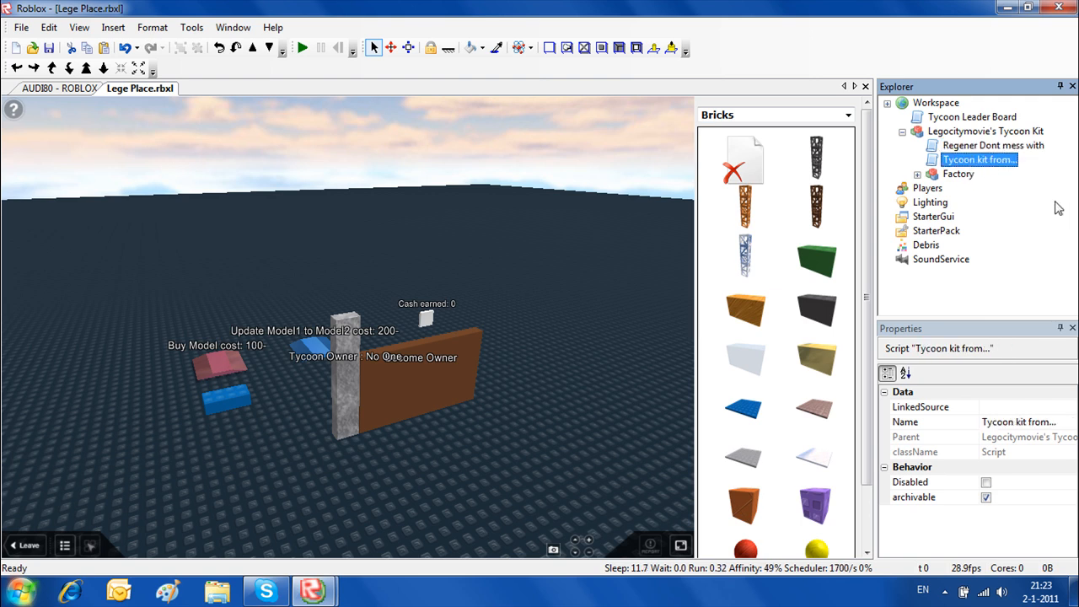
double_click(1002, 162)
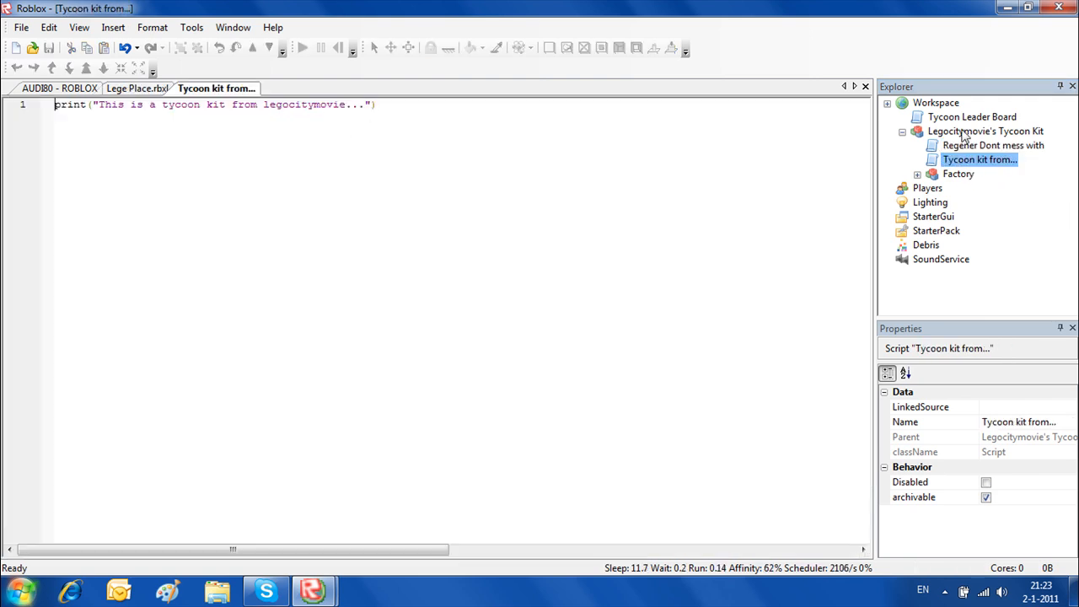
left_click(866, 86)
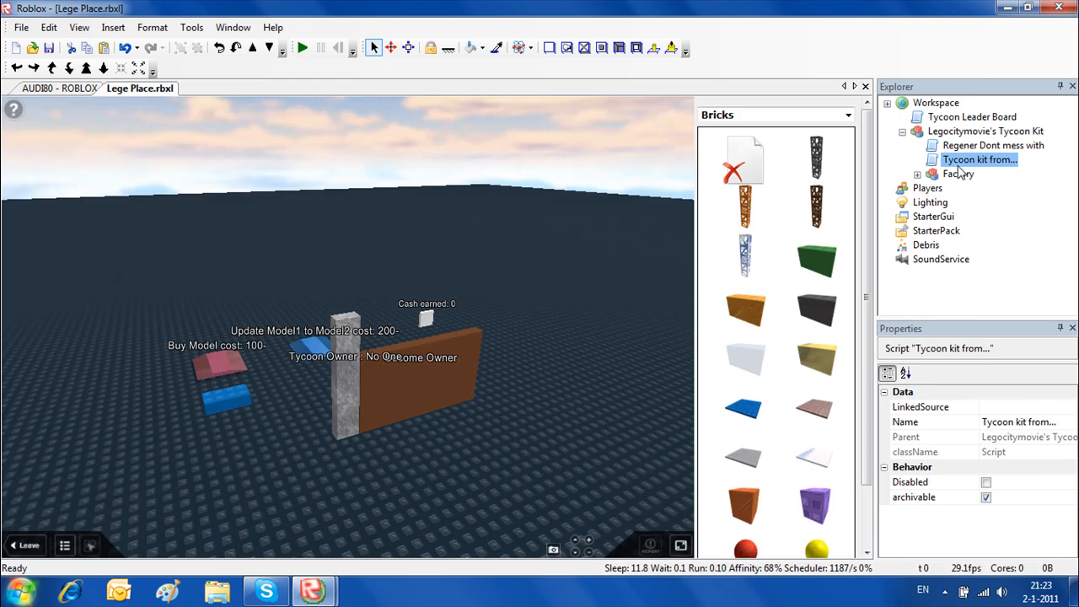
Expand the Factory model and delete its "Update Model1 to Model2" button and the blue-brick Model
left_click(918, 174)
left_click(960, 161)
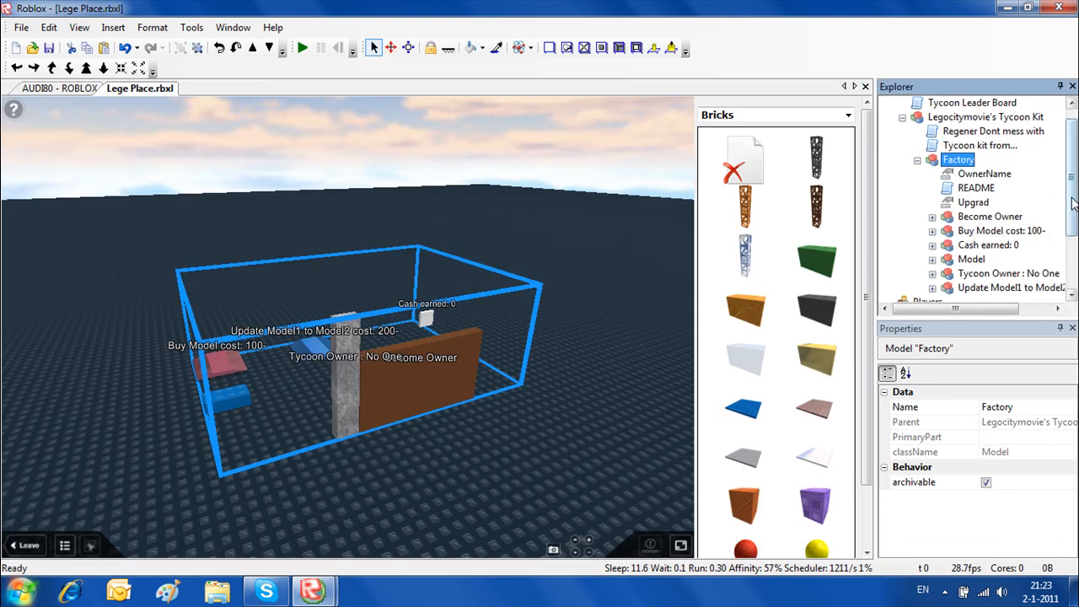
scroll(1069, 201, "down", 1)
left_click(970, 246)
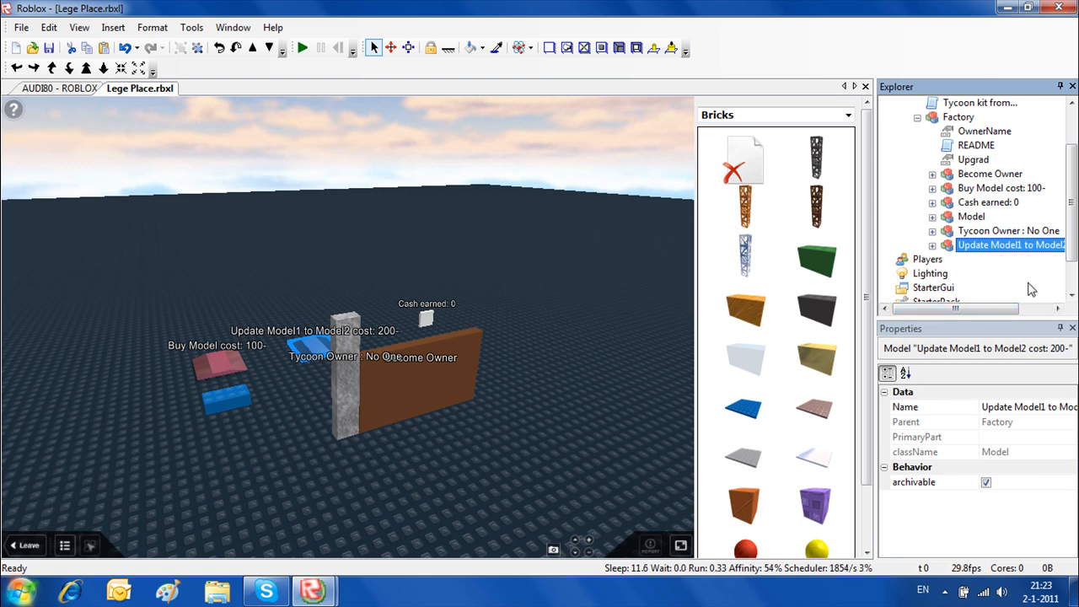
key("Delete")
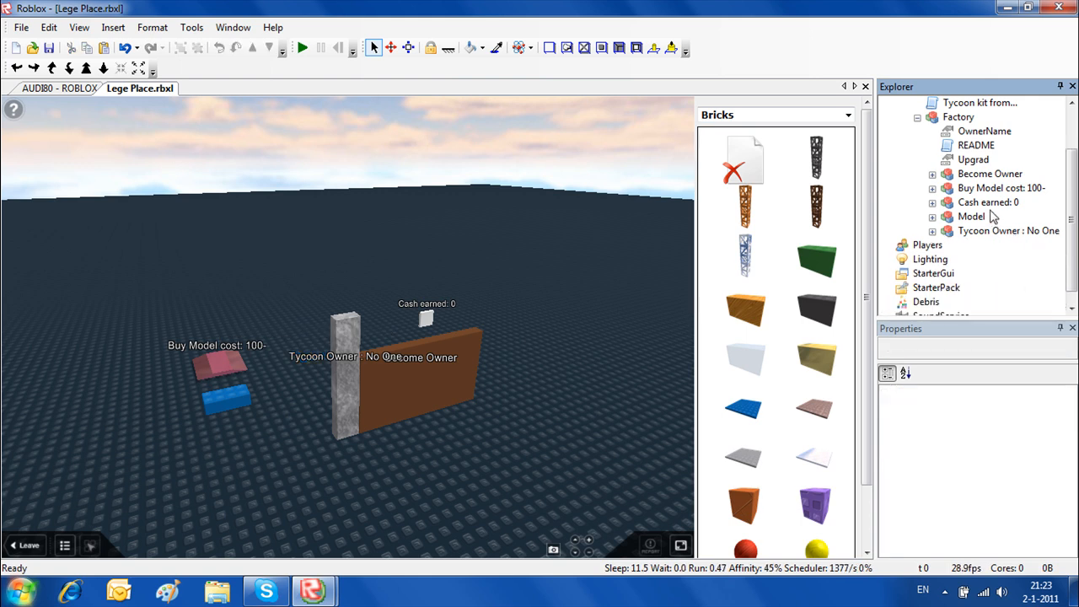
left_click(972, 217)
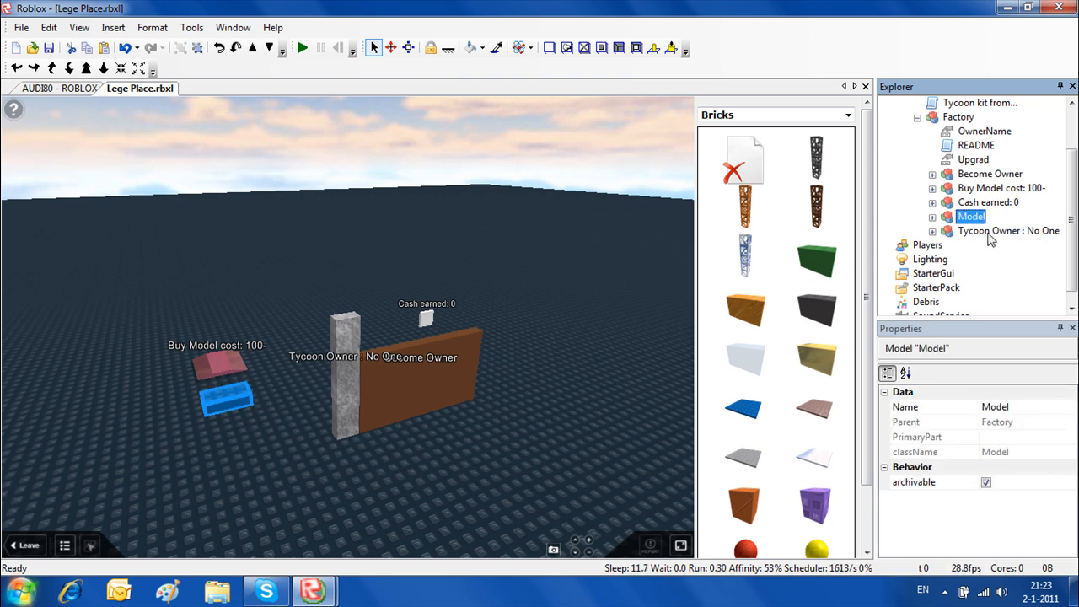
key("Delete")
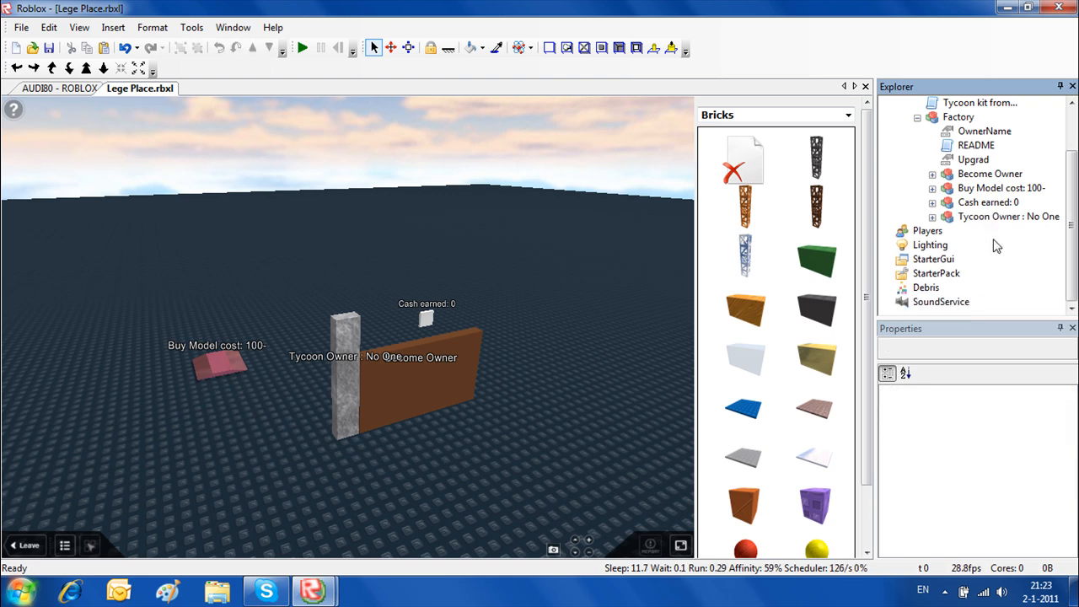
Examine the remaining tycoon kit parts from several angles and select the whole kit
right_click_drag(519, 209, 532, 217)
scroll(532, 216, "down", 3)
scroll(532, 217, "up", 5)
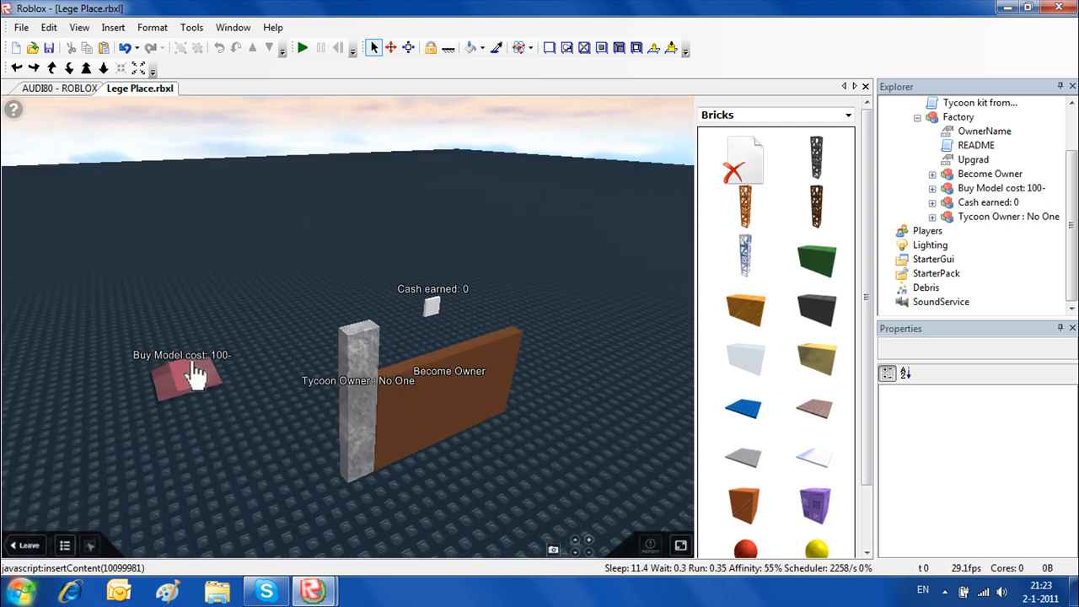
right_click_drag(369, 266, 185, 329)
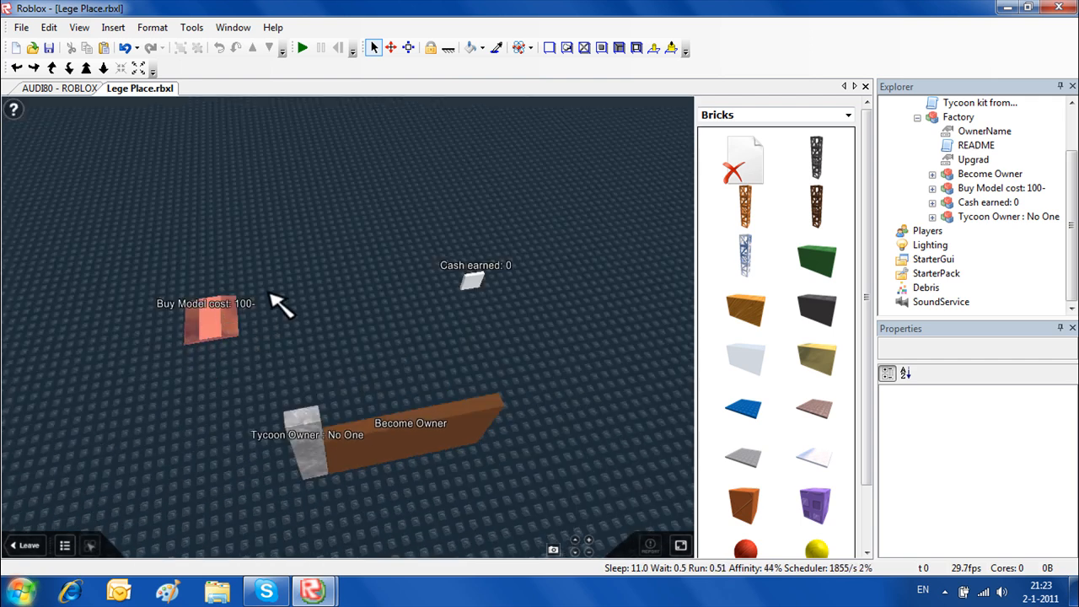
right_click_drag(247, 264, 412, 440)
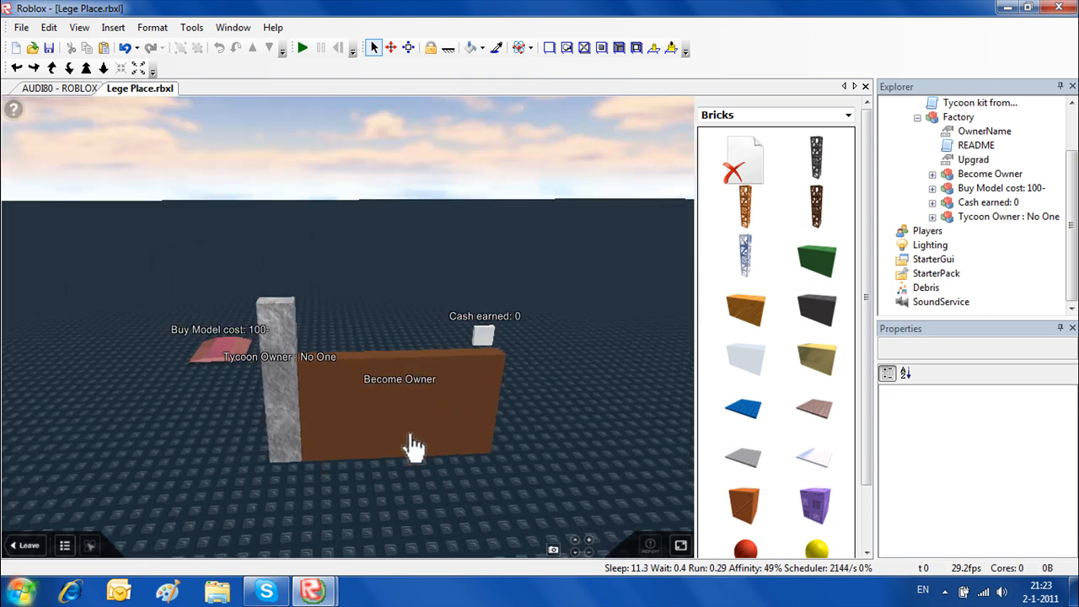
left_click(415, 393)
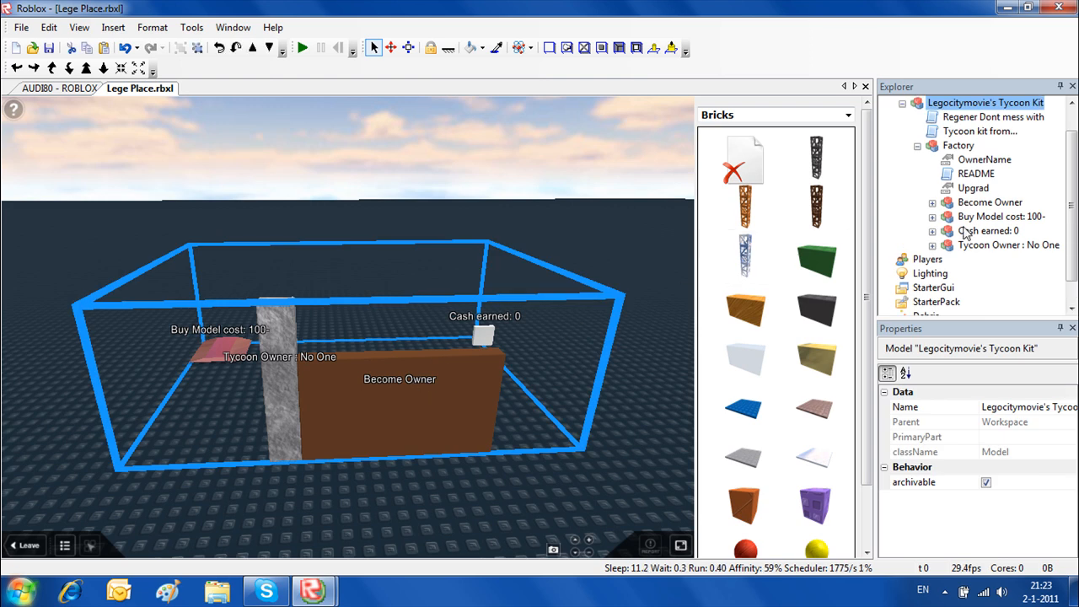
Inspect the Become Owner model's Head, its NoticeTycoon message and the properties of the message's Box and Label
left_click(932, 202)
left_click(948, 230)
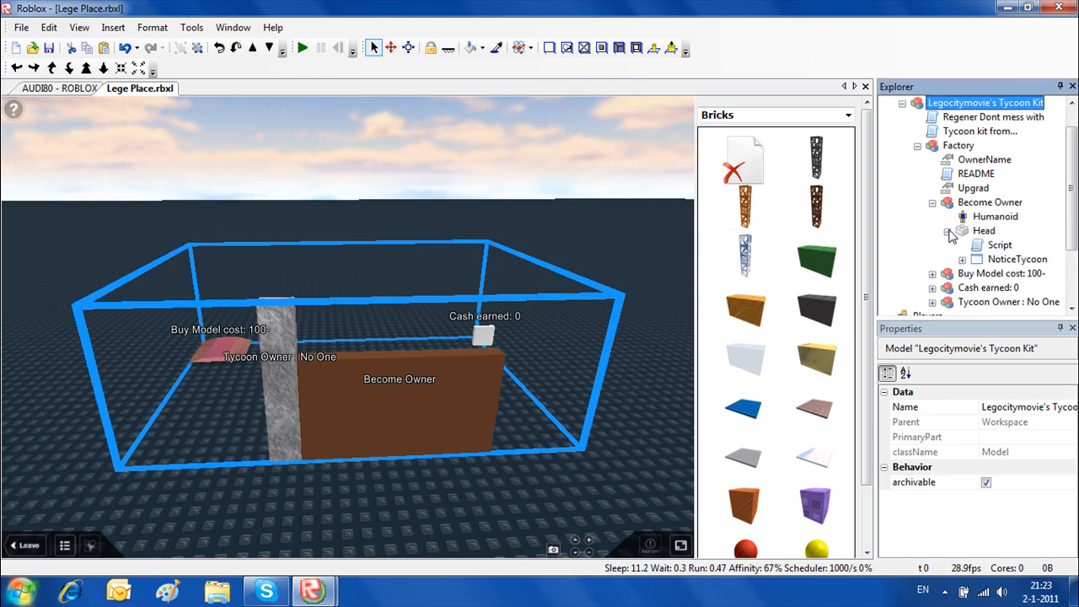
left_click(1003, 260)
left_click(962, 260)
left_click(977, 275)
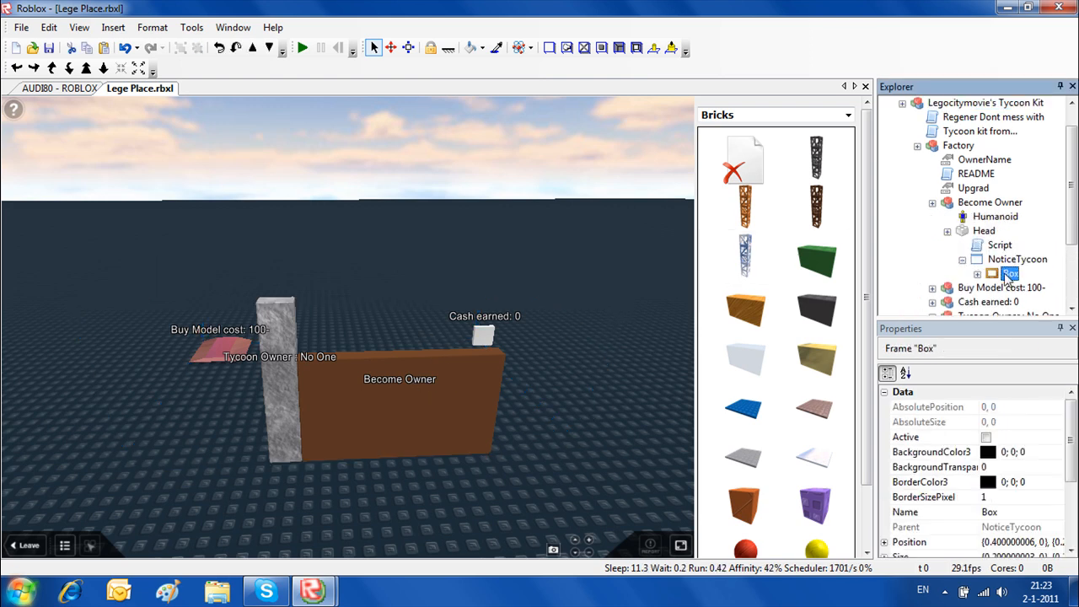
scroll(1067, 246, "down", 1)
left_click(1029, 259)
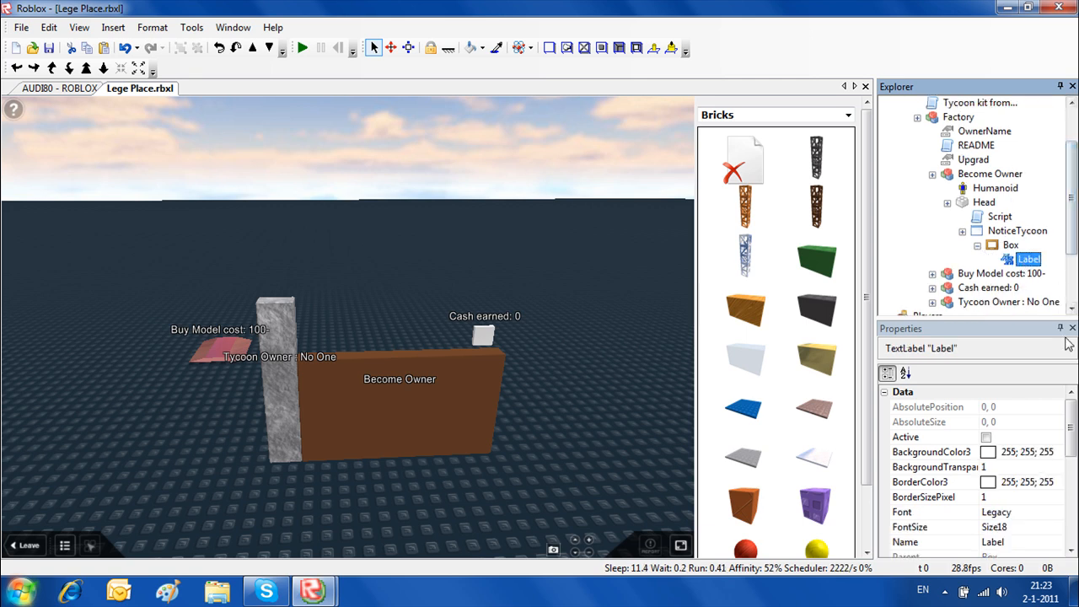
left_click_drag(1071, 396, 1071, 430)
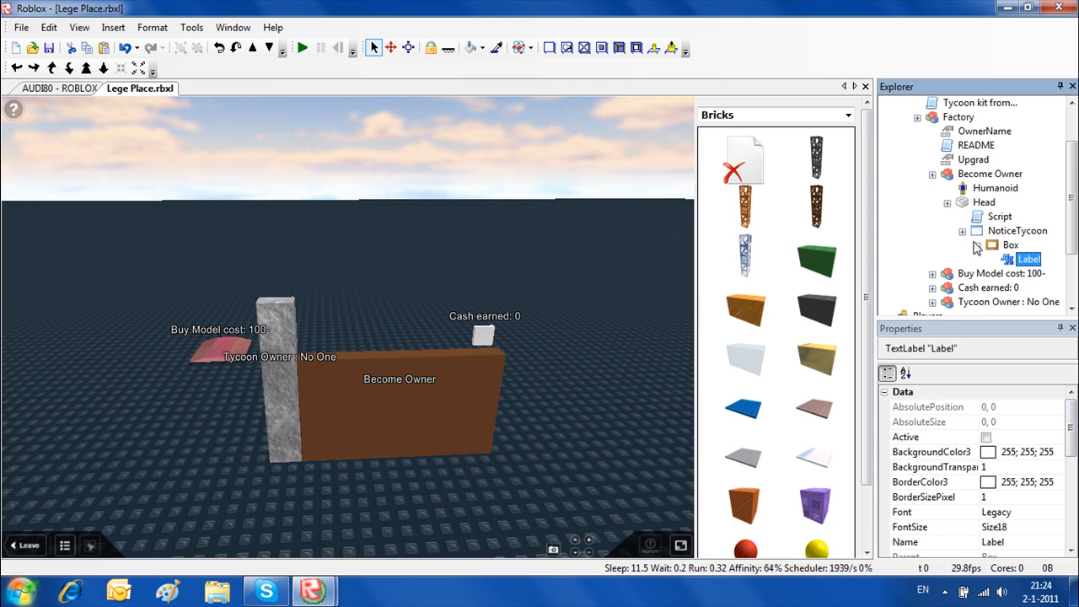
left_click(1003, 245)
left_click(1005, 235)
left_click(1009, 245)
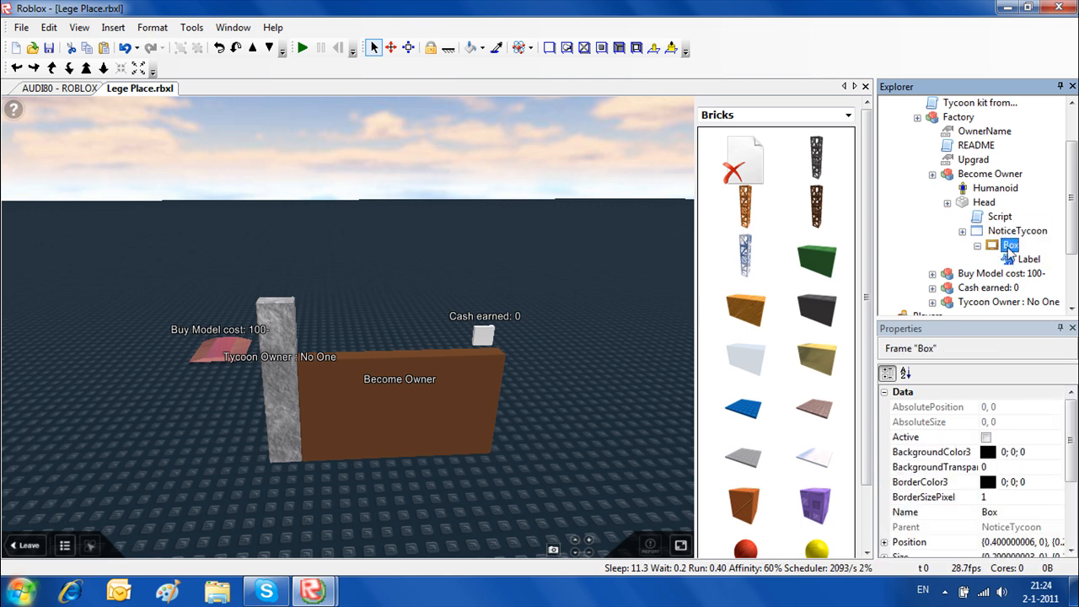
left_click_drag(1072, 457, 1071, 421)
Change the ownership message in the Become Owner Head's script to "You now own a tycoon." and close the script
left_click(999, 216)
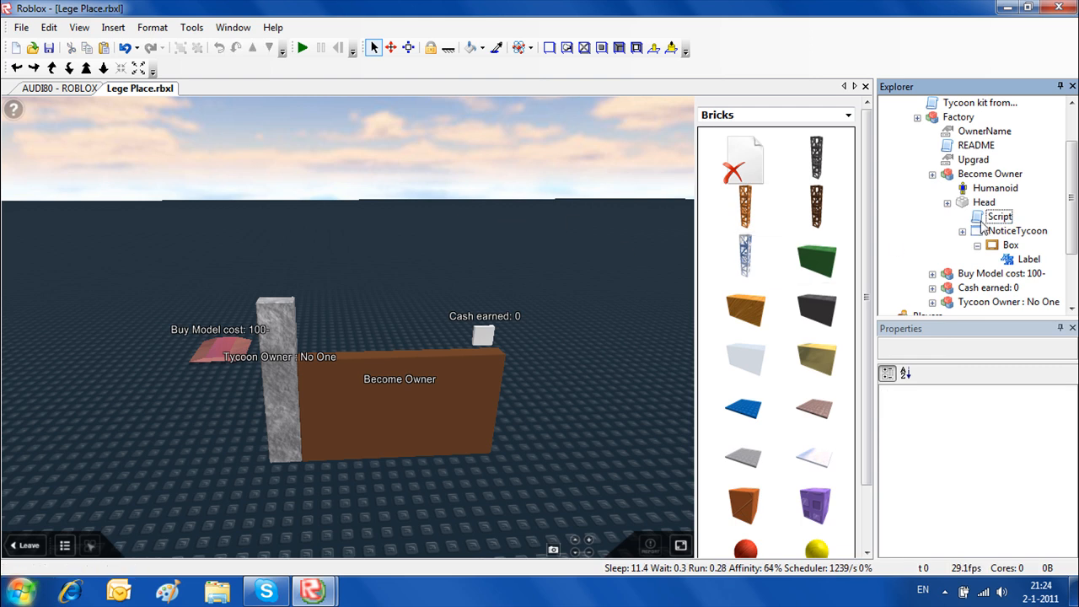
double_click(997, 218)
scroll(667, 231, "down", 2)
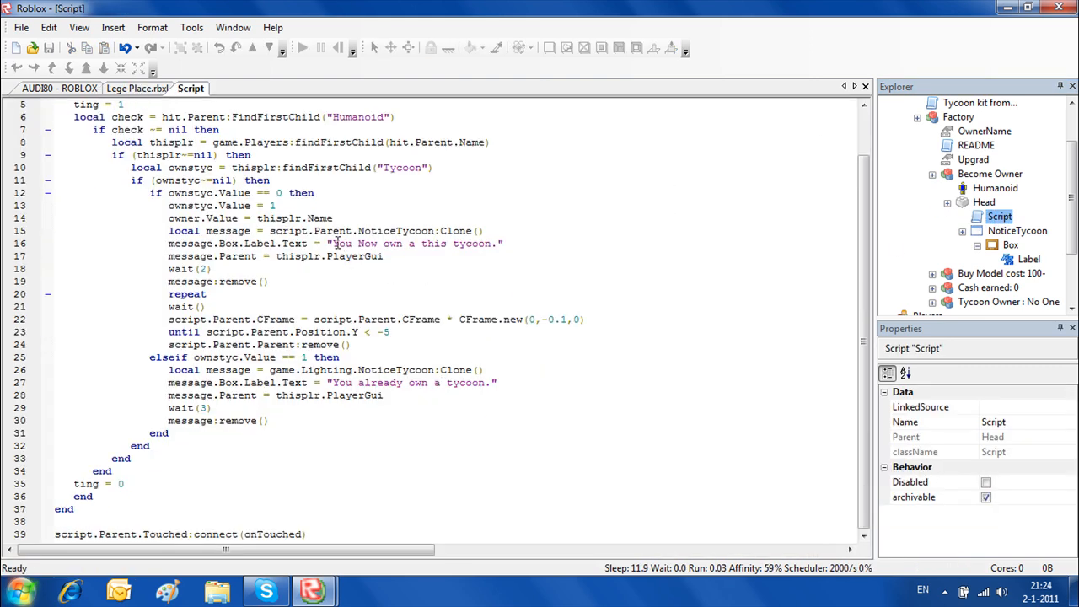
left_click_drag(333, 243, 498, 241)
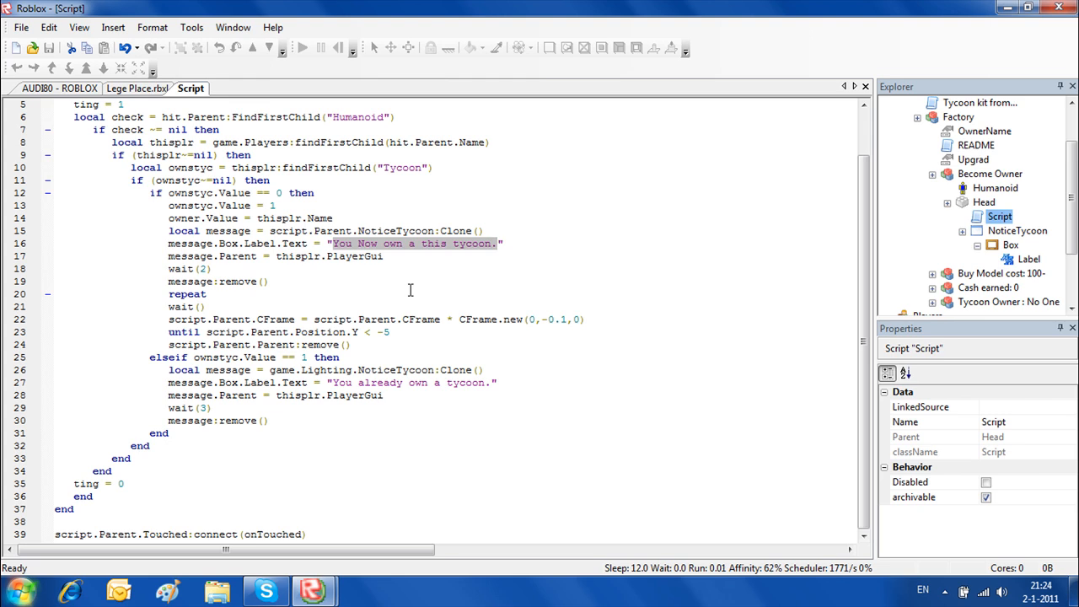
key("BackSpace")
type("You ")
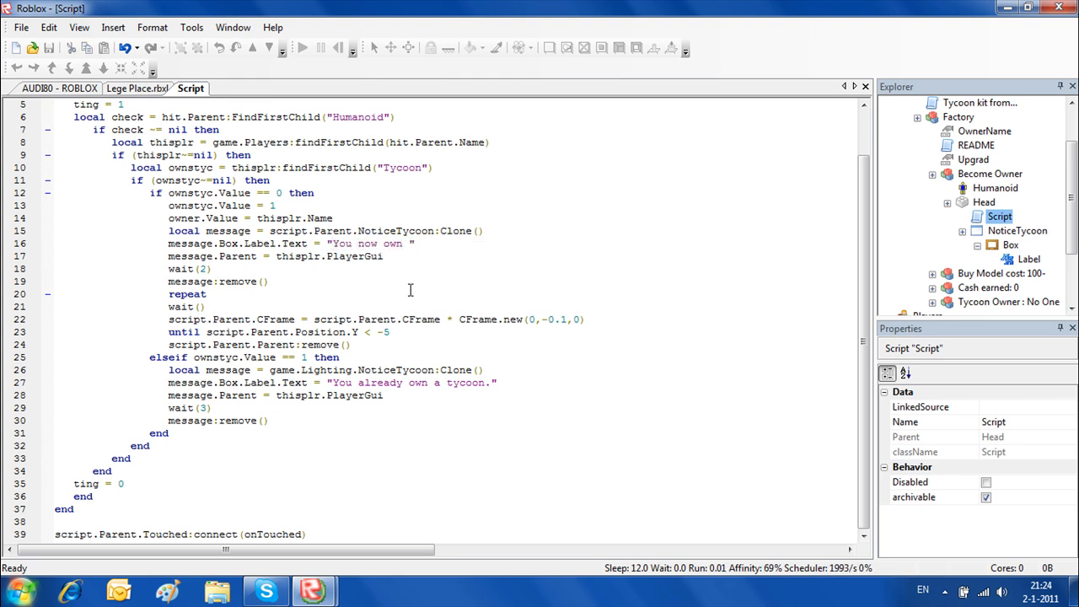
type("now own a tycoon.")
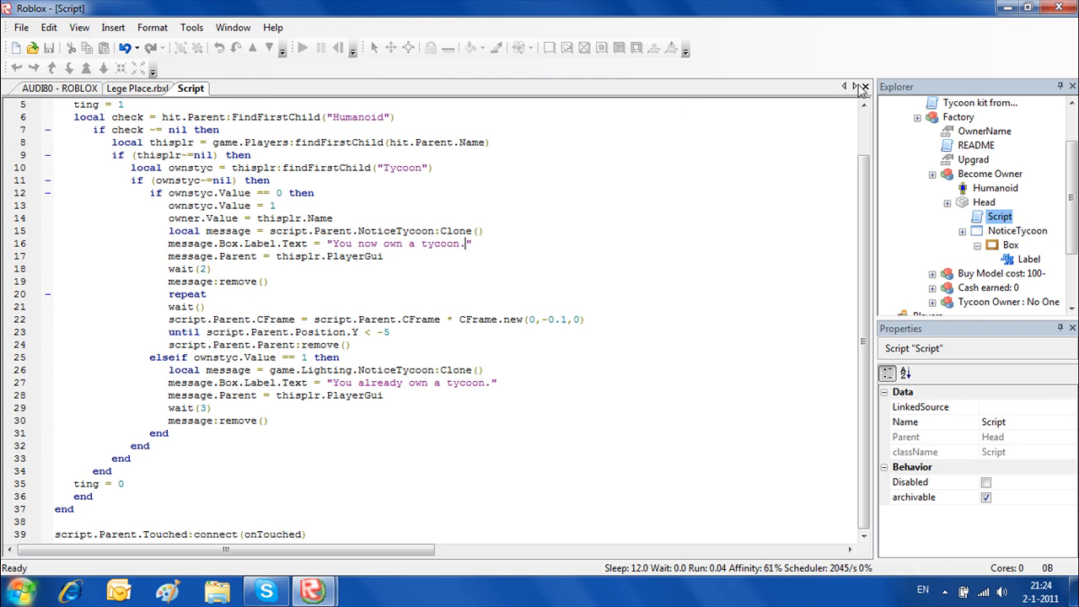
left_click(865, 86)
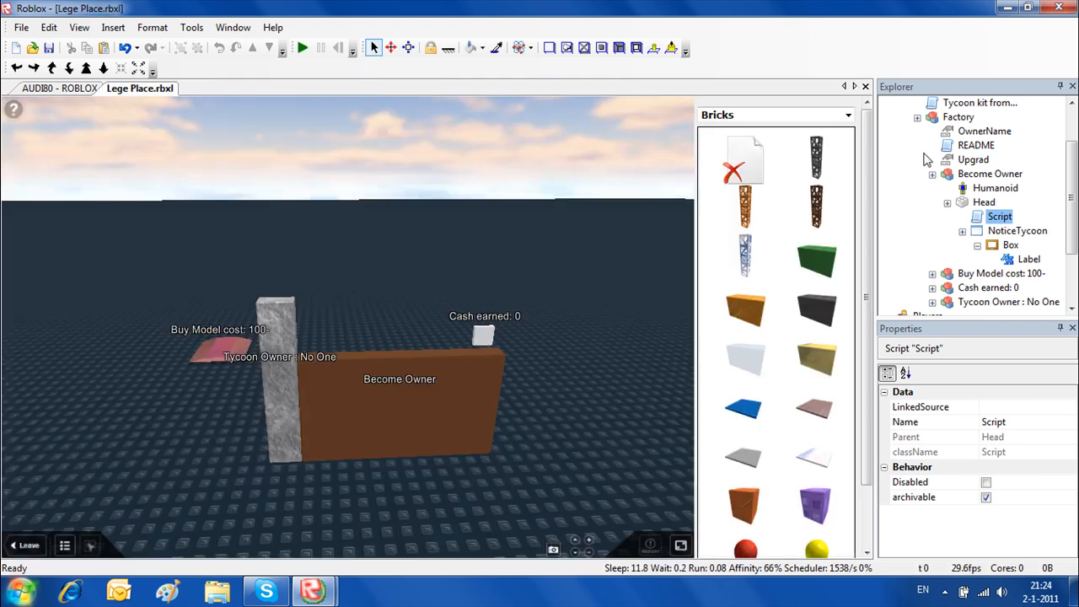
Collapse the Become Owner model and examine the "Cash earned: 0" and "Buy Model cost: 100-" models
left_click(931, 174)
left_click(988, 202)
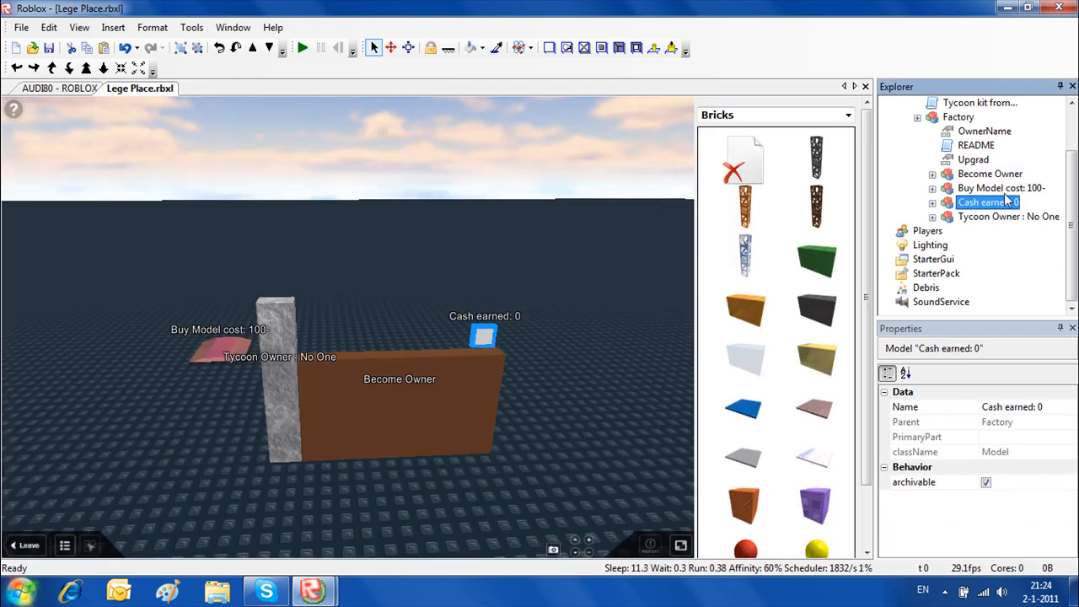
left_click(1002, 188)
left_click(411, 159)
right_click_drag(414, 173, 431, 191)
scroll(431, 190, "up", 3)
left_click(1016, 190)
right_click_drag(289, 262, 293, 262)
left_click(294, 263)
scroll(293, 262, "down", 3)
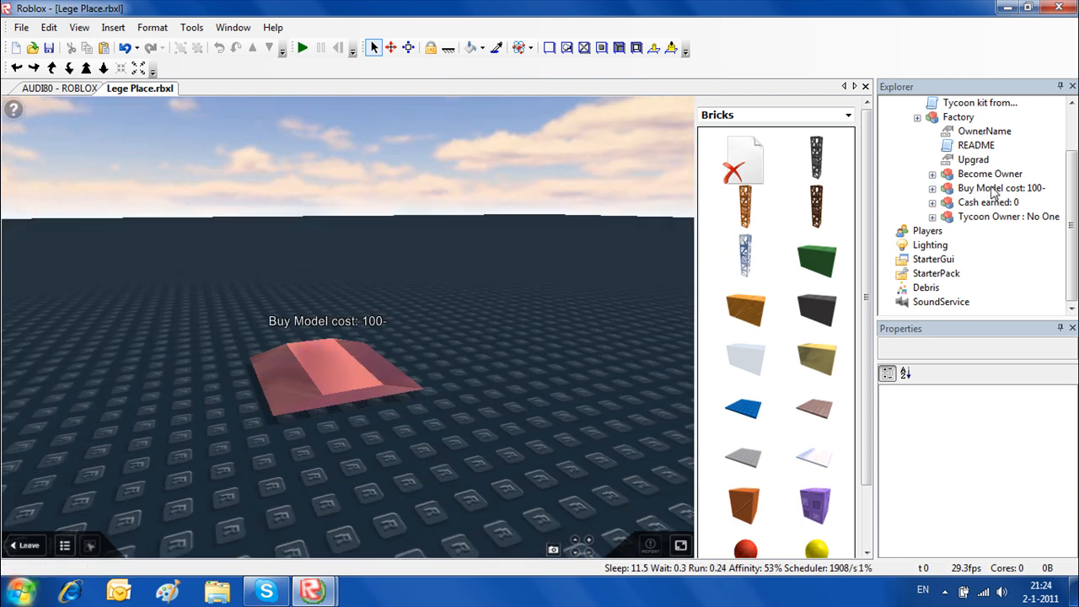
Lower the "Buy Model cost: 100-" button towards the baseplate
left_click(1000, 189)
left_click(391, 49)
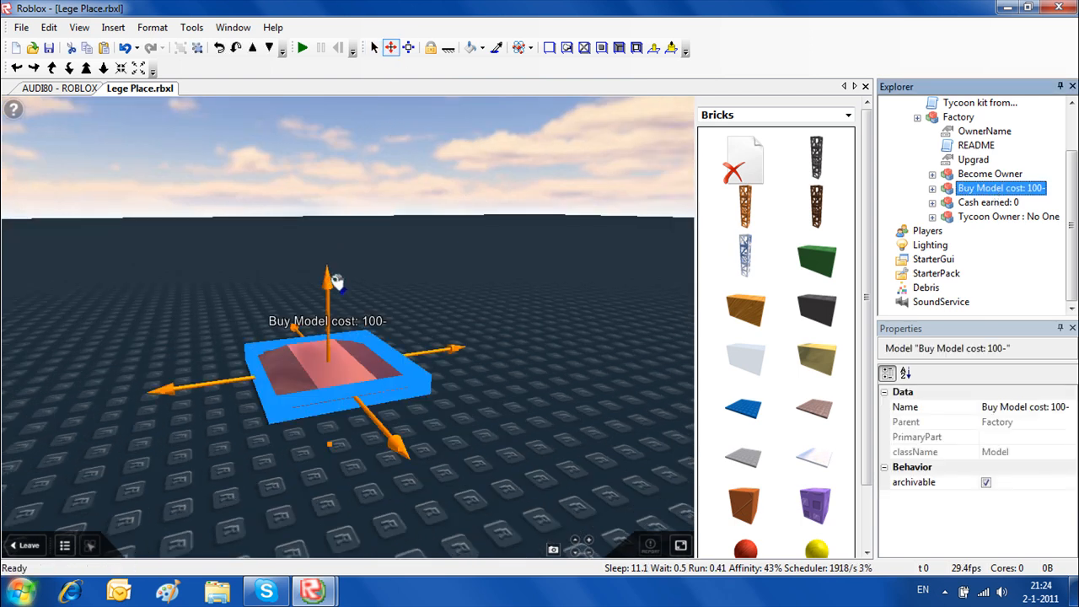
left_click_drag(330, 282, 329, 319)
left_click(386, 290)
right_click_drag(386, 290, 337, 386)
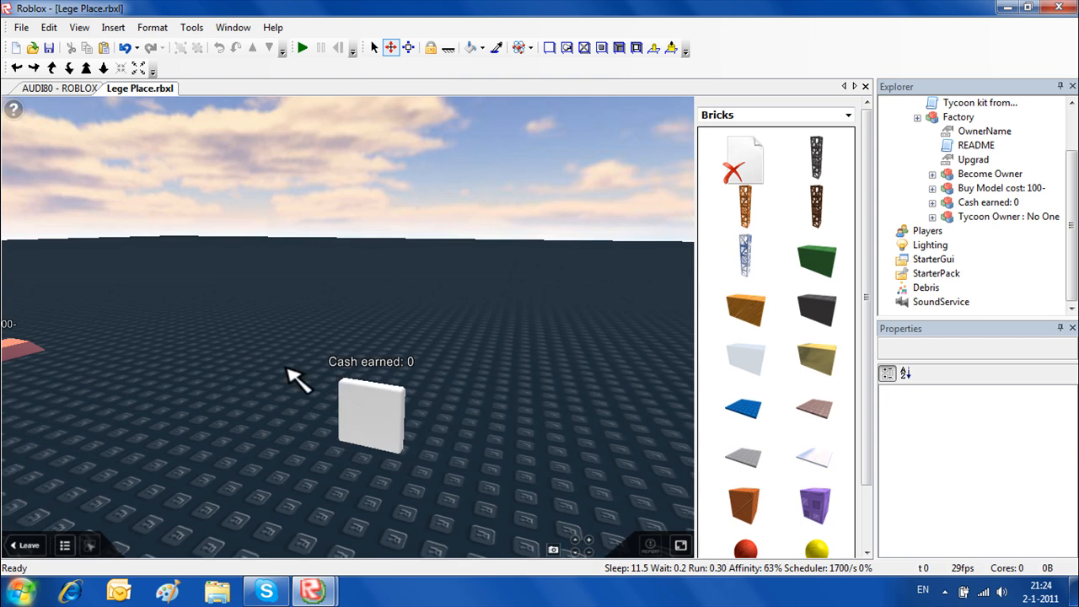
Insert a green brick and place it on the baseplate near the "Buy Model cost: 100-" button
right_click_drag(428, 369, 439, 376)
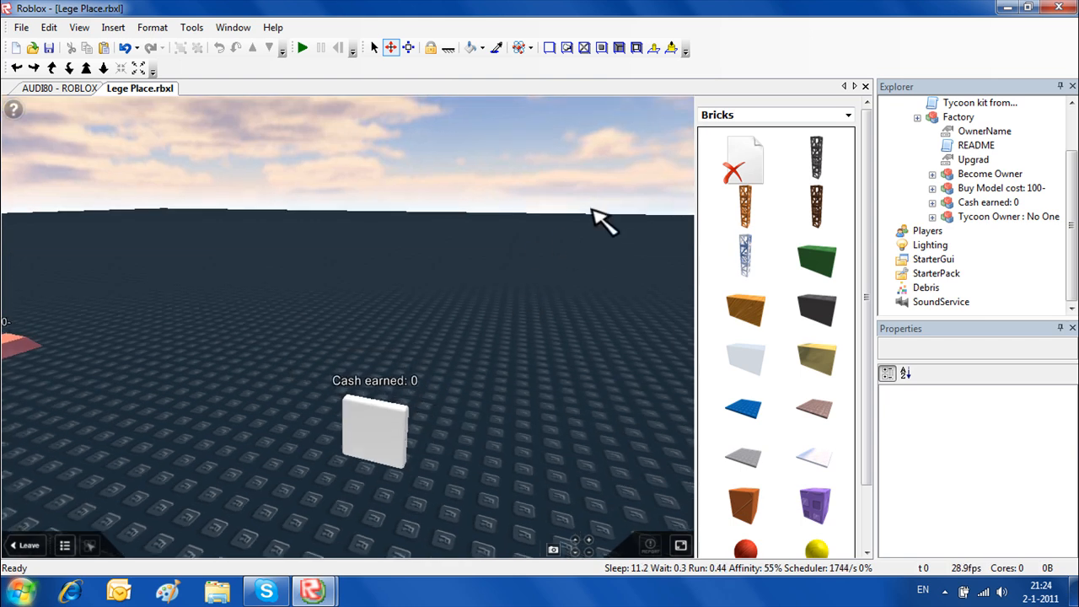
scroll(472, 208, "down", 4)
right_click_drag(472, 207, 448, 232)
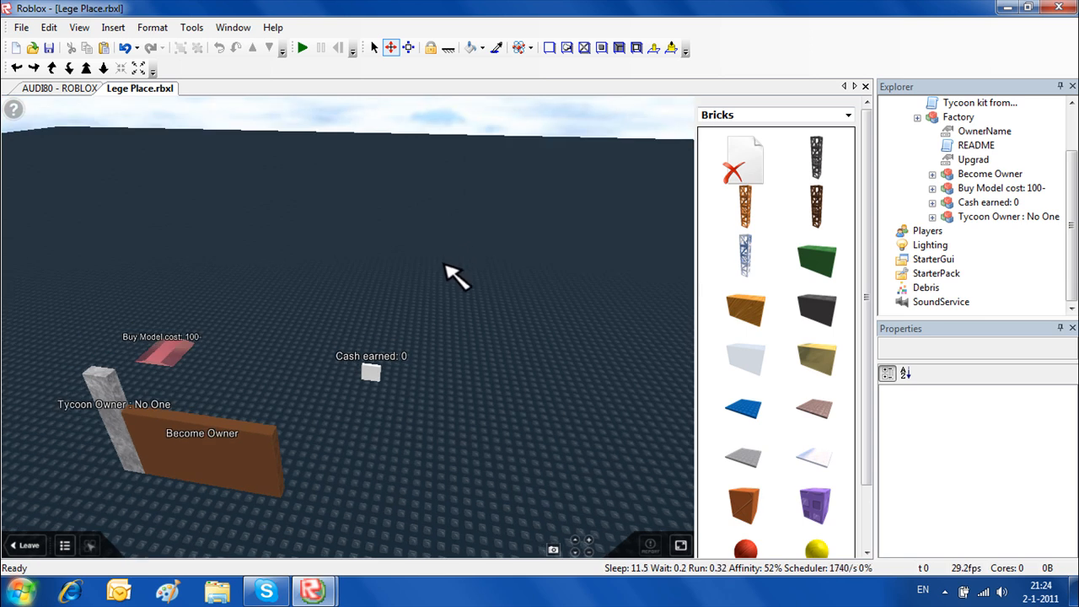
right_click_drag(469, 262, 499, 371)
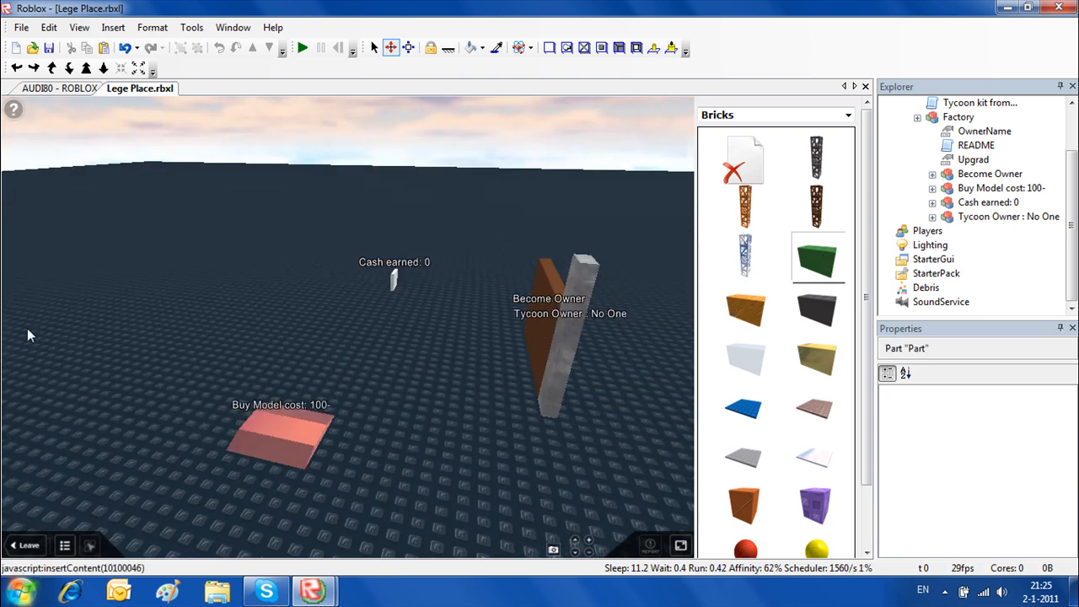
right_click_drag(308, 317, 313, 317)
left_click_drag(366, 335, 335, 401)
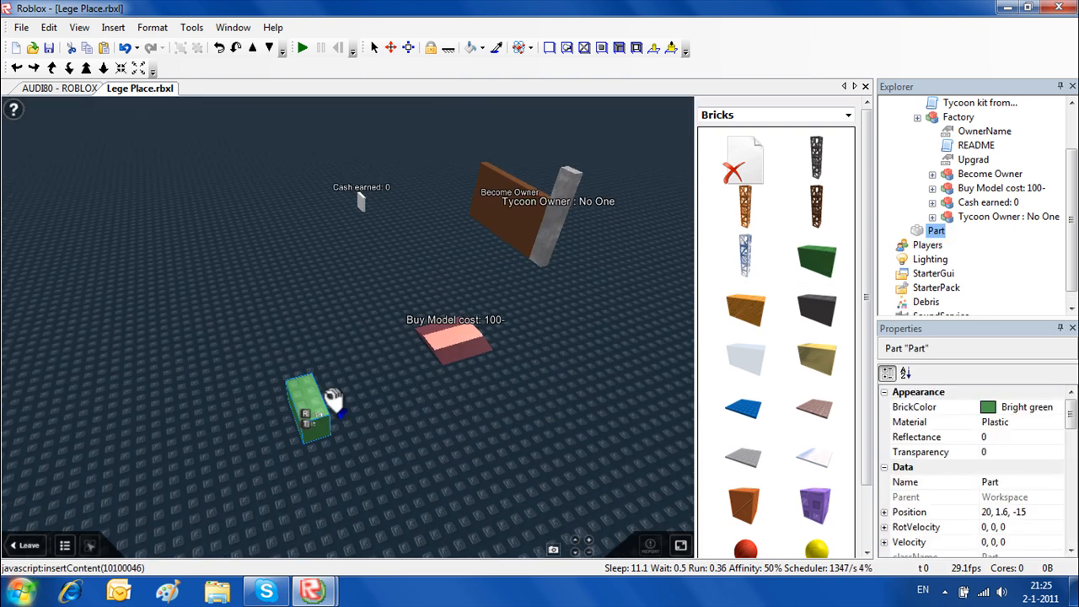
Lengthen the green brick, duplicate it and place the copy flush alongside the original
left_click(408, 48)
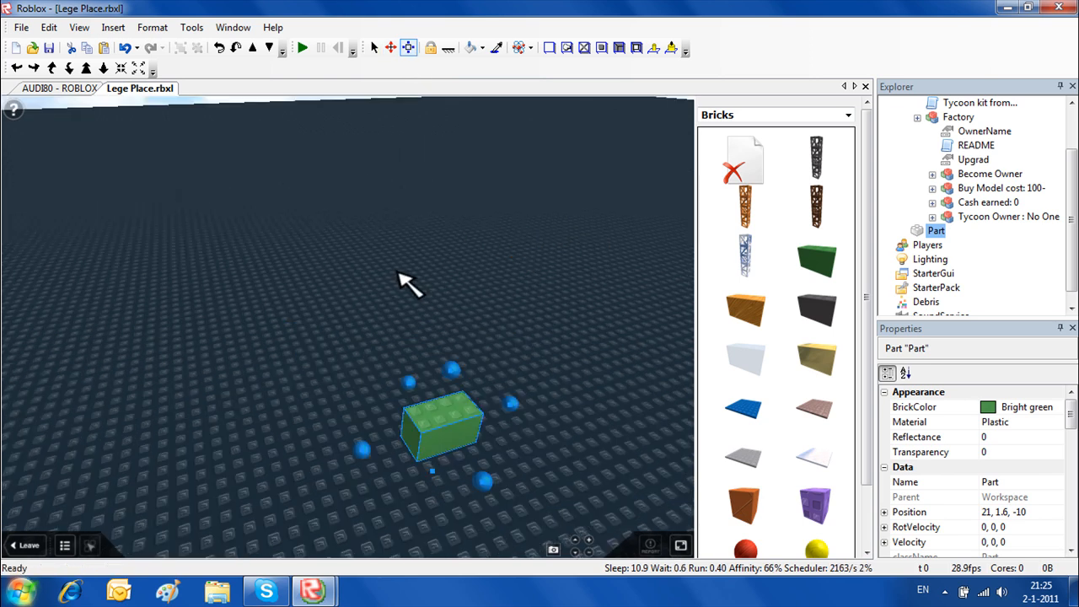
left_click_drag(435, 426, 582, 410)
right_click_drag(583, 410, 275, 415)
key("ctrl+d")
left_click_drag(274, 406, 253, 370)
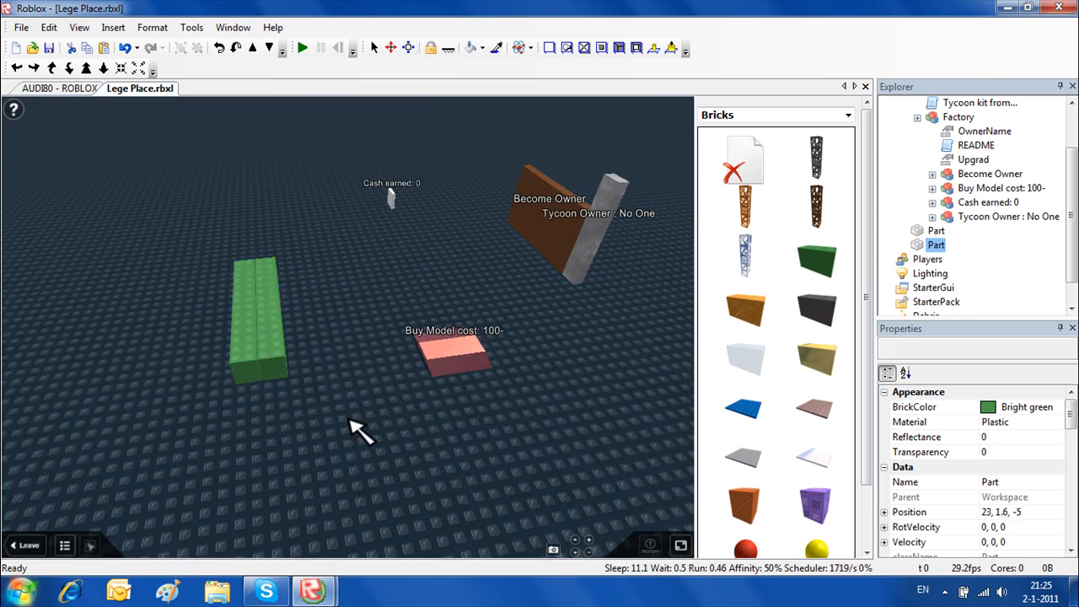
Duplicate the pair of green bricks, set the copies alongside as a four-brick slab and select all four
left_click(268, 271, "shift")
left_click_drag(1071, 409, 1071, 439)
left_click(988, 437)
left_click(306, 324)
left_click(274, 322)
right_click_drag(345, 325, 353, 413)
left_click_drag(353, 413, 193, 255)
right_click_drag(198, 270, 348, 359)
key("ctrl+d")
left_click_drag(346, 360, 301, 359)
right_click_drag(447, 452, 441, 444)
left_click_drag(441, 444, 261, 278)
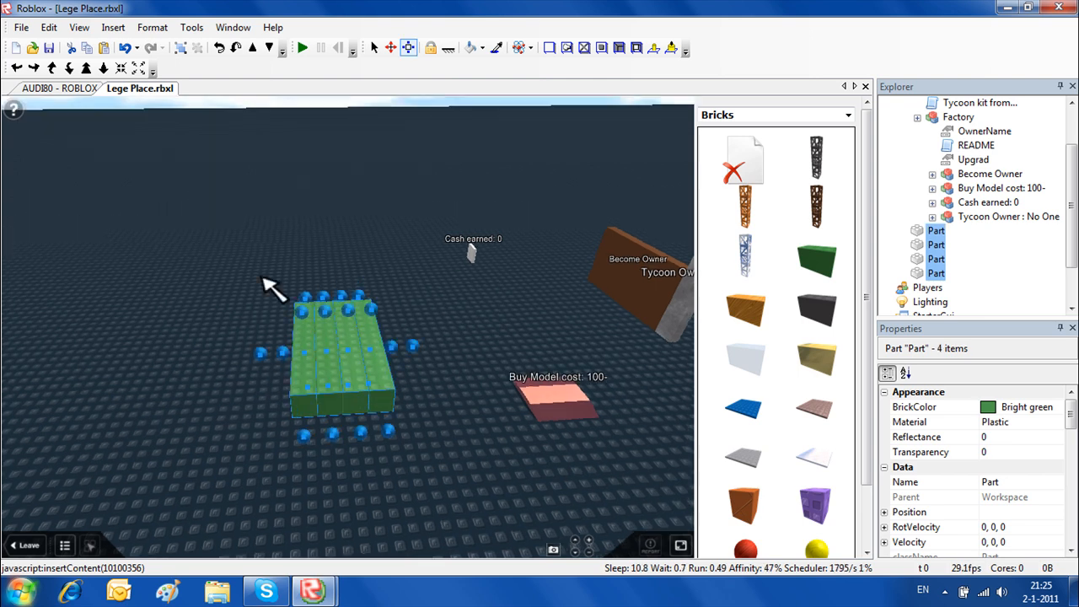
Duplicate the four-brick slab and place the copy as an overhanging second layer on top
left_click(390, 47)
key("ctrl+d")
left_click_drag(362, 345, 422, 305)
right_click_drag(421, 305, 390, 347)
left_click_drag(390, 348, 335, 333)
Group all eight green bricks into one model and name it brick1
right_click_drag(335, 333, 181, 236)
left_click_drag(168, 228, 443, 436)
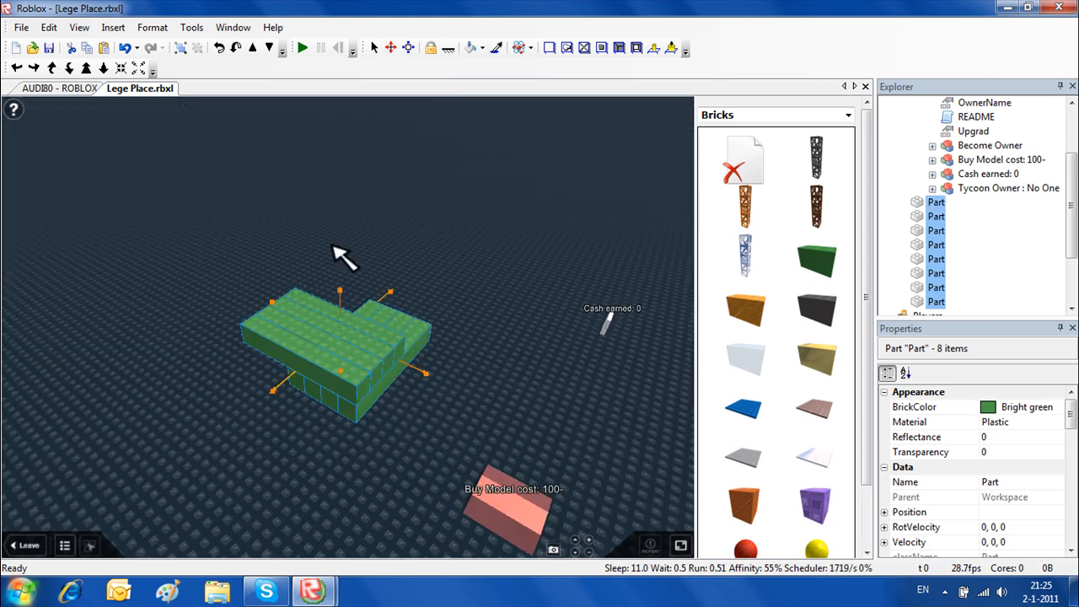
left_click_drag(106, 210, 441, 460)
left_click(180, 48)
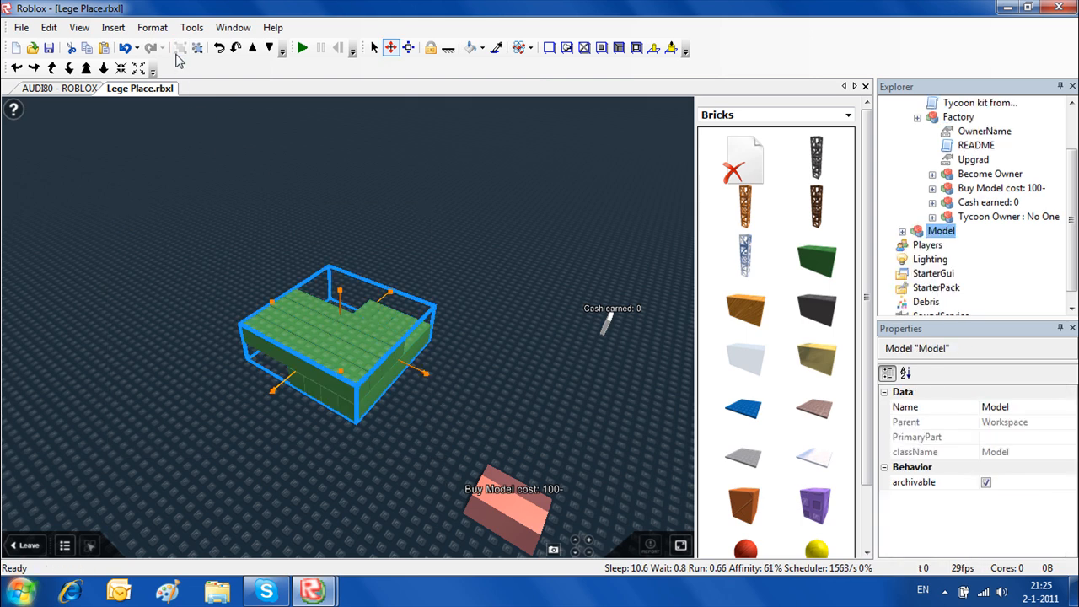
left_click(995, 406)
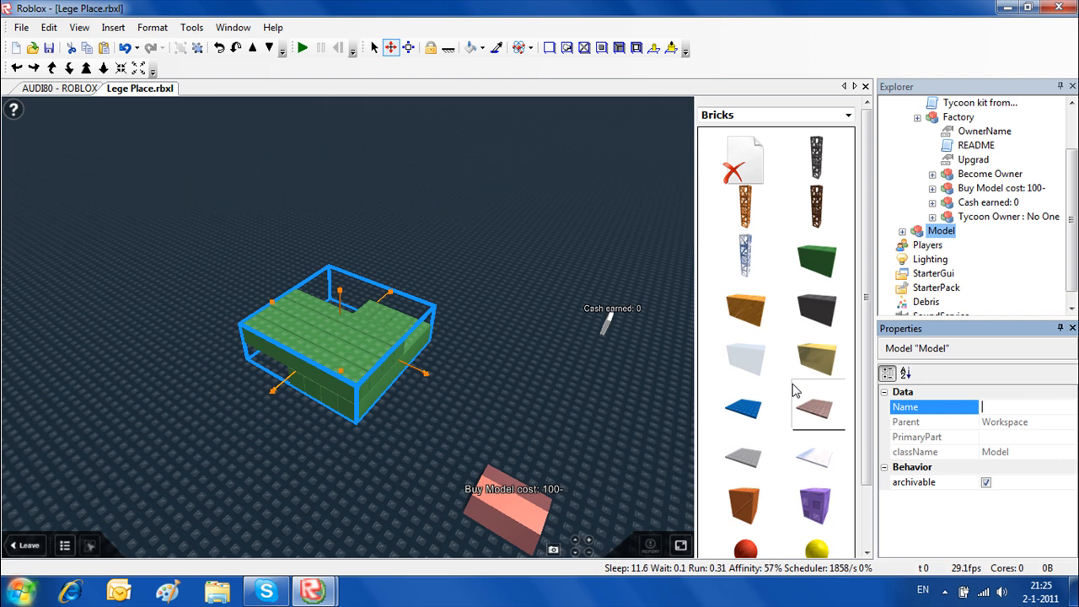
type("bri")
left_click(386, 228)
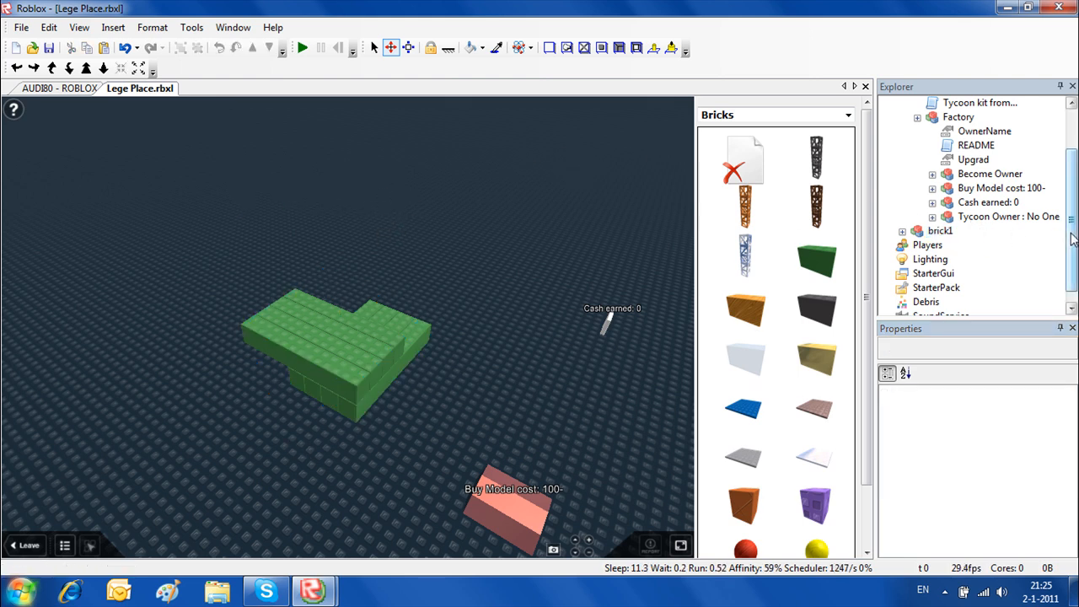
Move the brick1 model next to the "Buy Model cost: 100-" button, just behind it
scroll(1003, 230, "up", 1)
right_click_drag(406, 268, 481, 300)
left_click(237, 355)
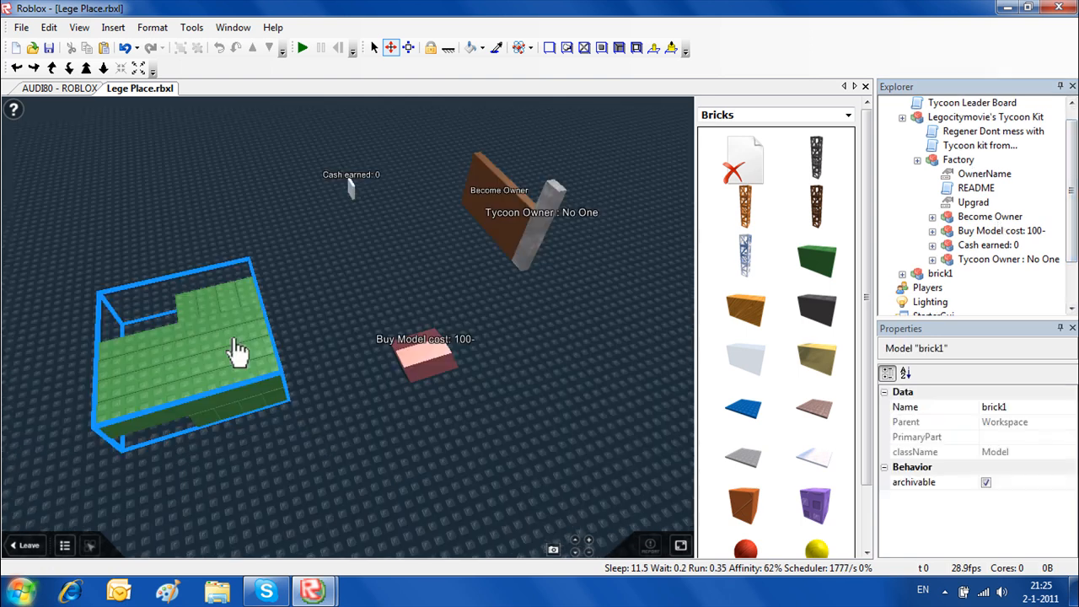
left_click_drag(300, 319, 422, 317)
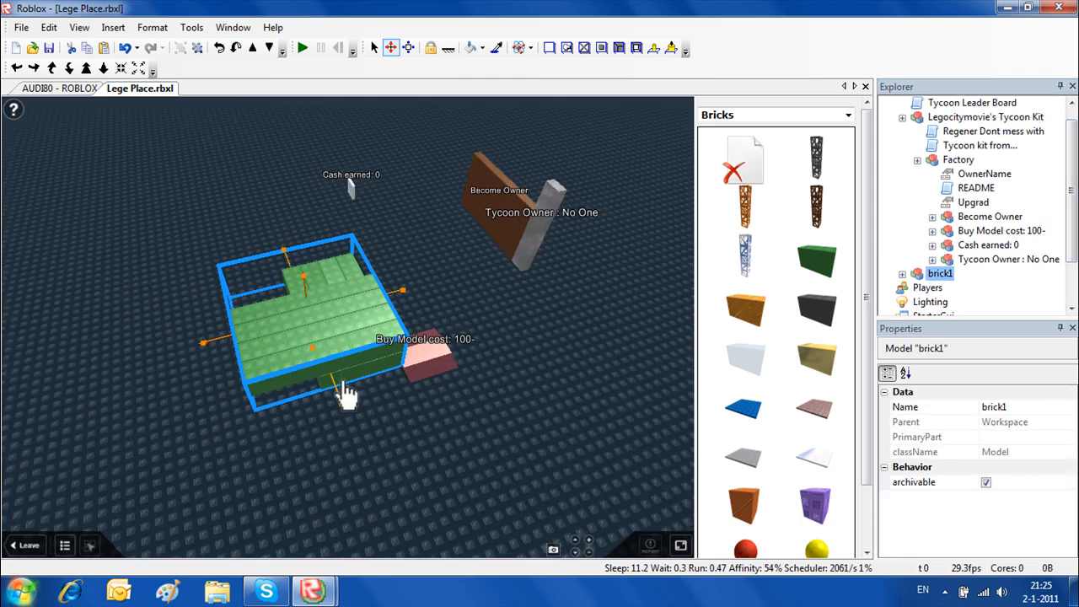
left_click_drag(344, 406, 346, 360)
left_click_drag(390, 265, 431, 264)
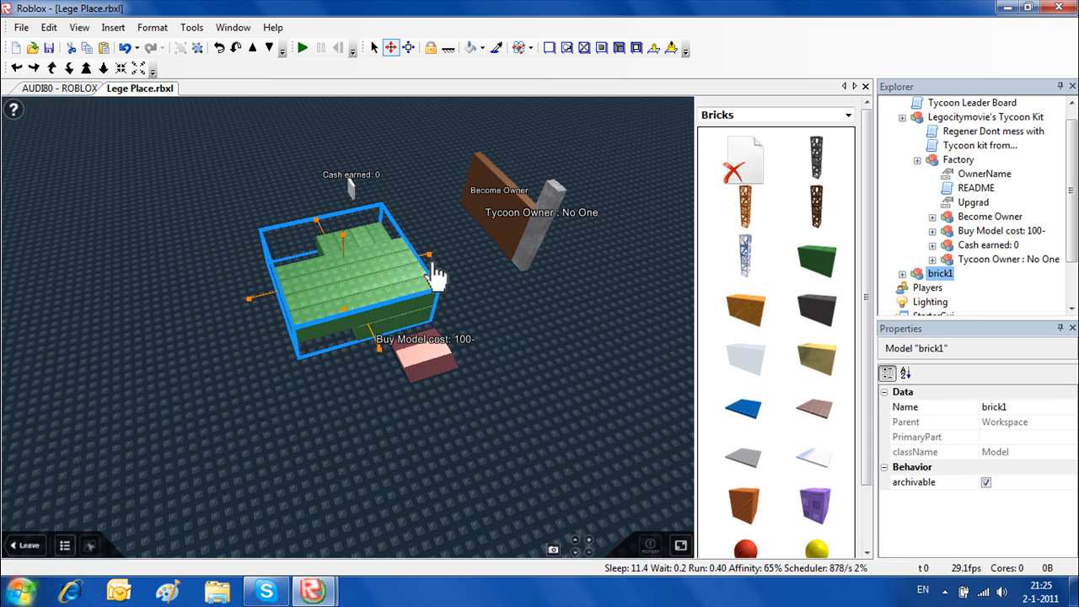
right_click_drag(431, 264, 456, 272)
left_click_drag(455, 271, 462, 271)
left_click(465, 376)
right_click_drag(466, 375, 466, 376)
right_click_drag(436, 331, 437, 330)
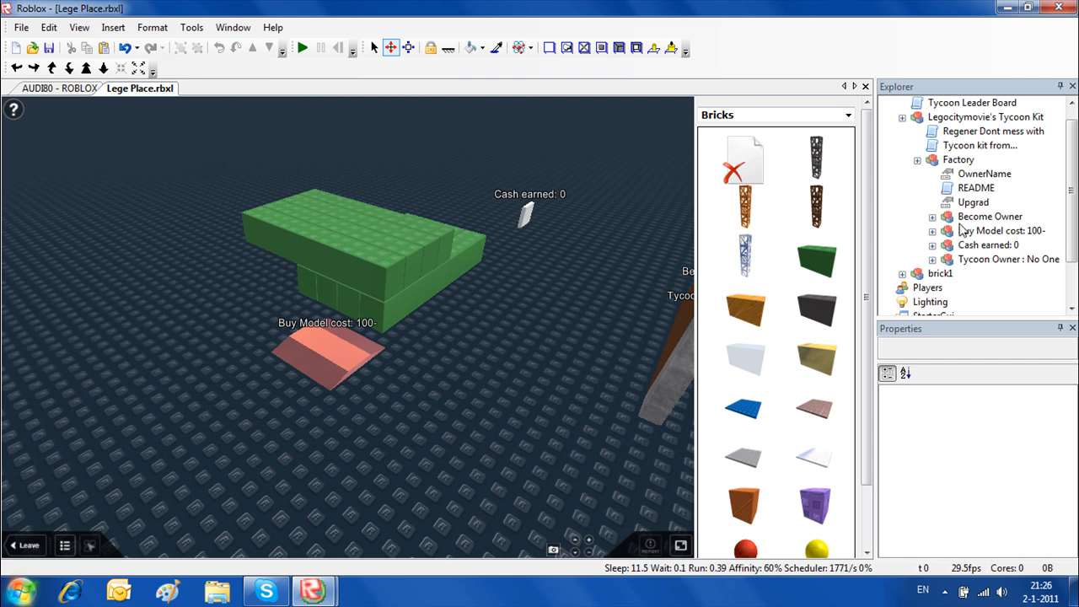
Rename the "Buy Model cost: 100-" model as "Buy brick1 cost: 10-" and expand its Head part
left_click(931, 230)
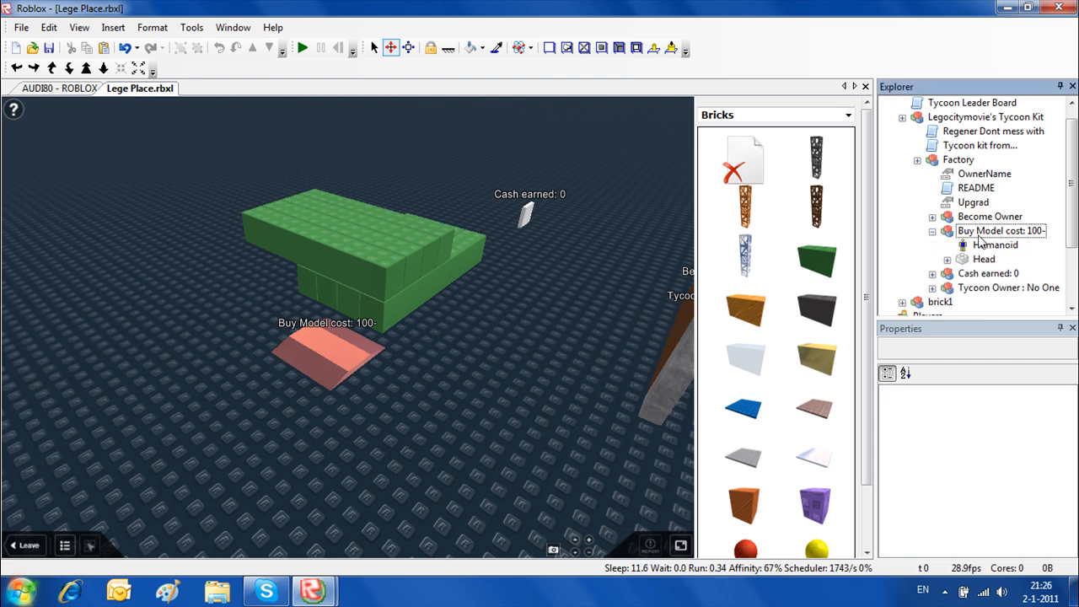
left_click(1000, 230)
left_click(1000, 231)
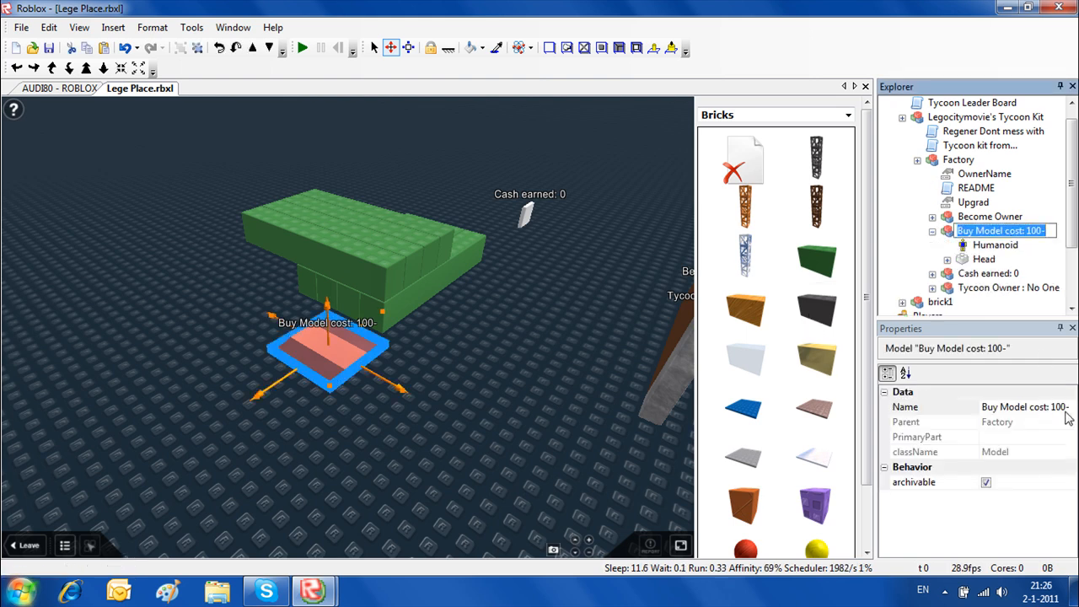
left_click(1022, 406)
type("Buy")
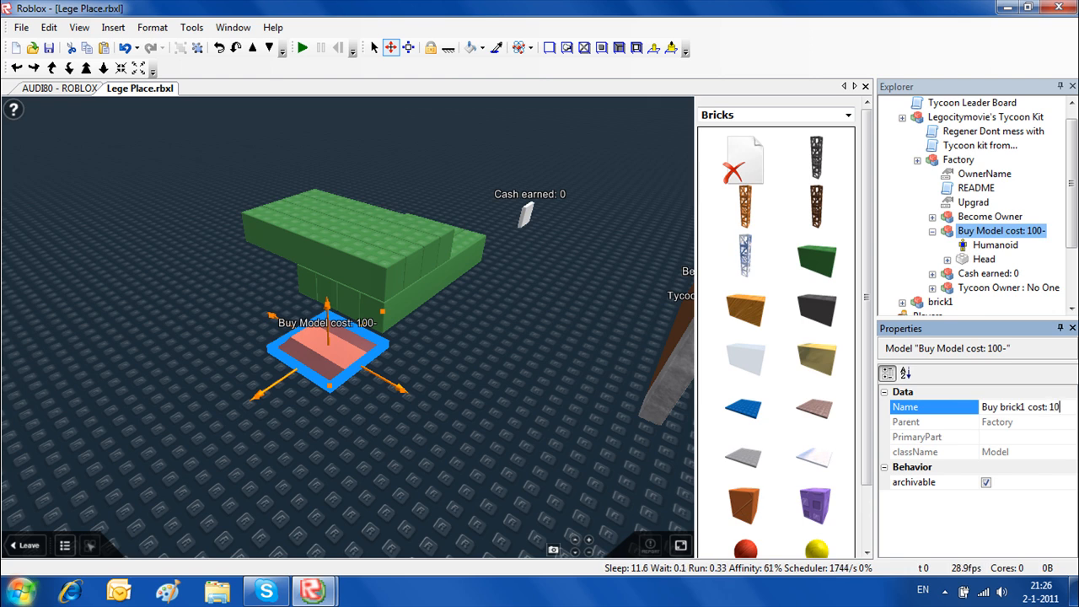
key("Return")
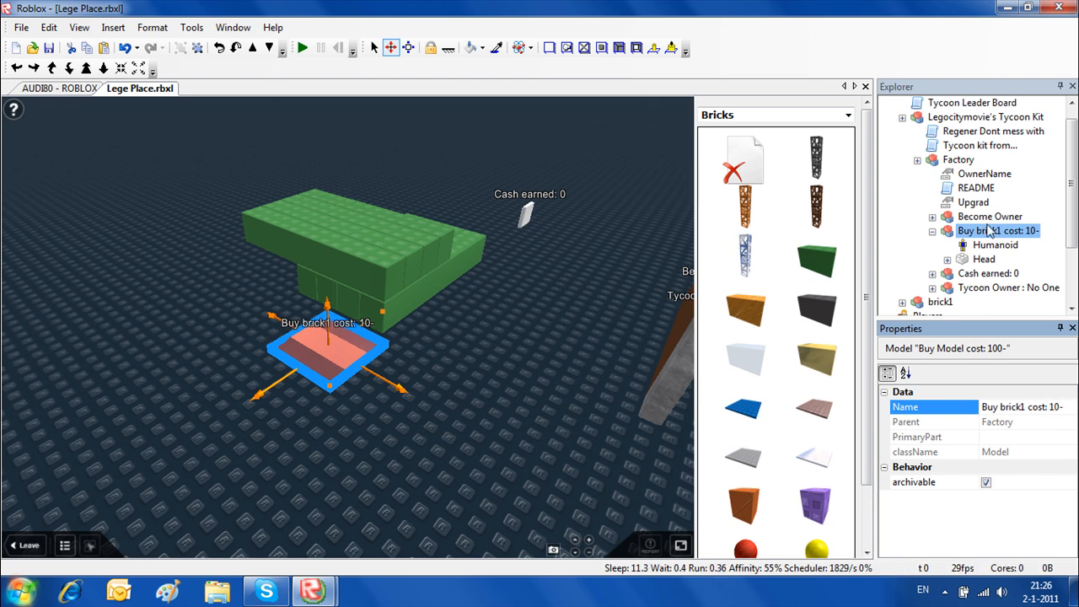
left_click(947, 260)
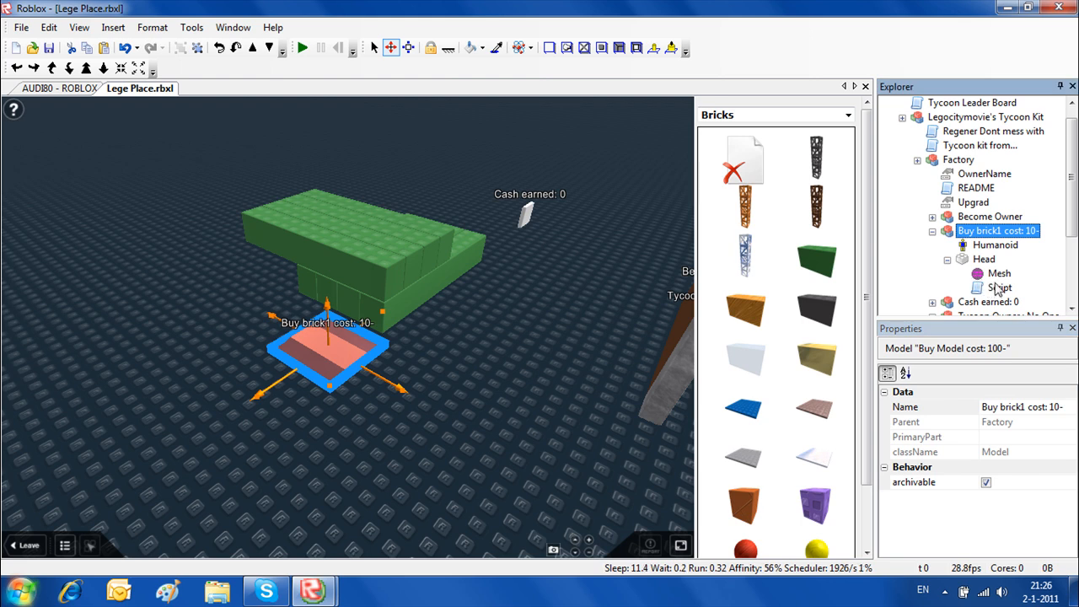
Open the script in the Buy brick1 button's Head, point its model reference to brick1 and set Upgradecost to 10
left_click(1000, 274)
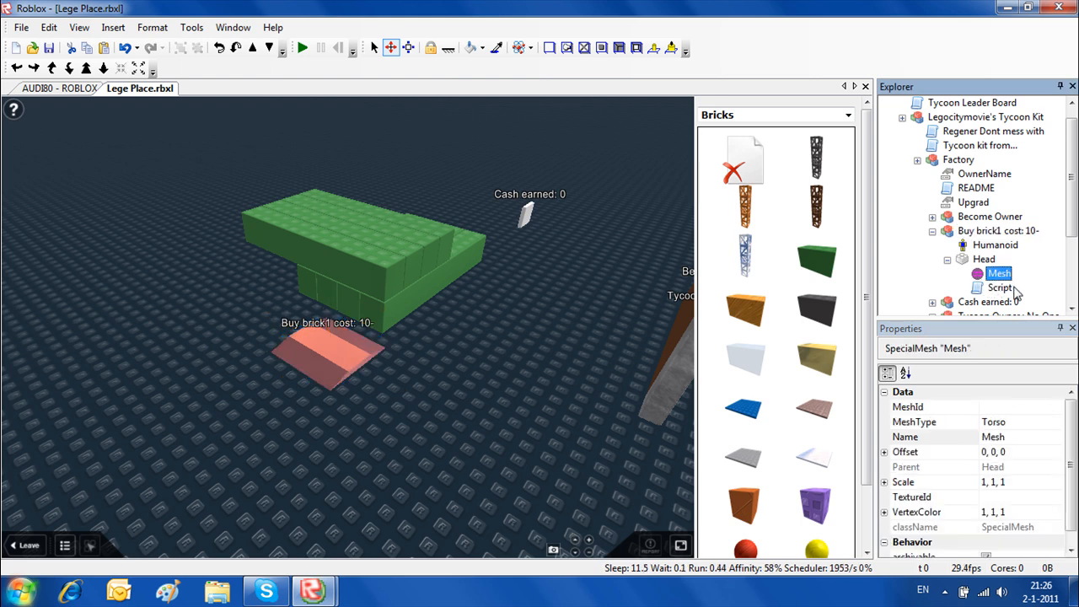
double_click(999, 288)
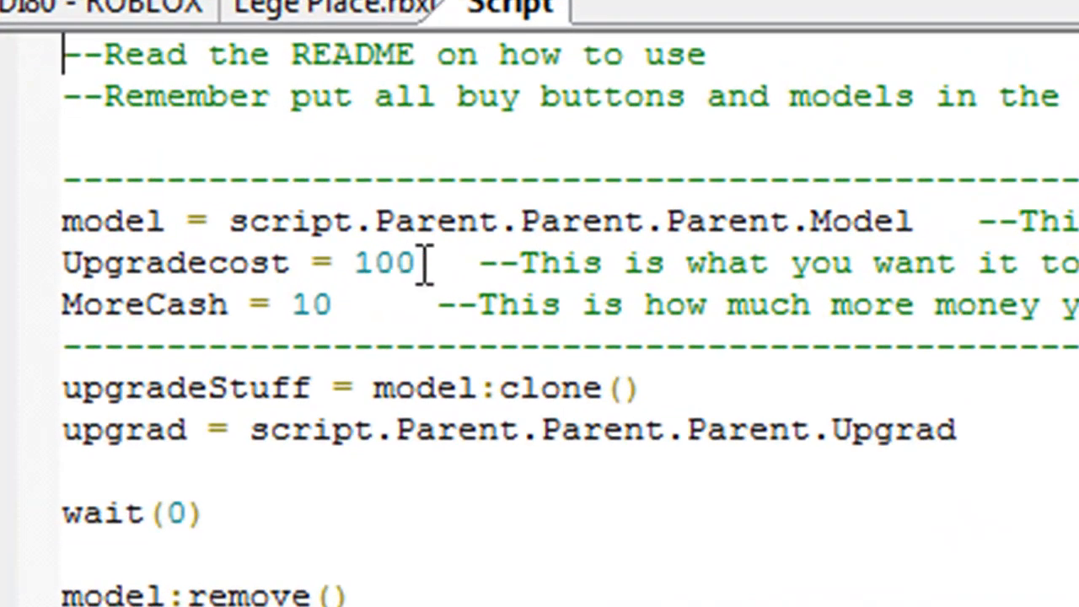
left_click_drag(914, 221, 813, 206)
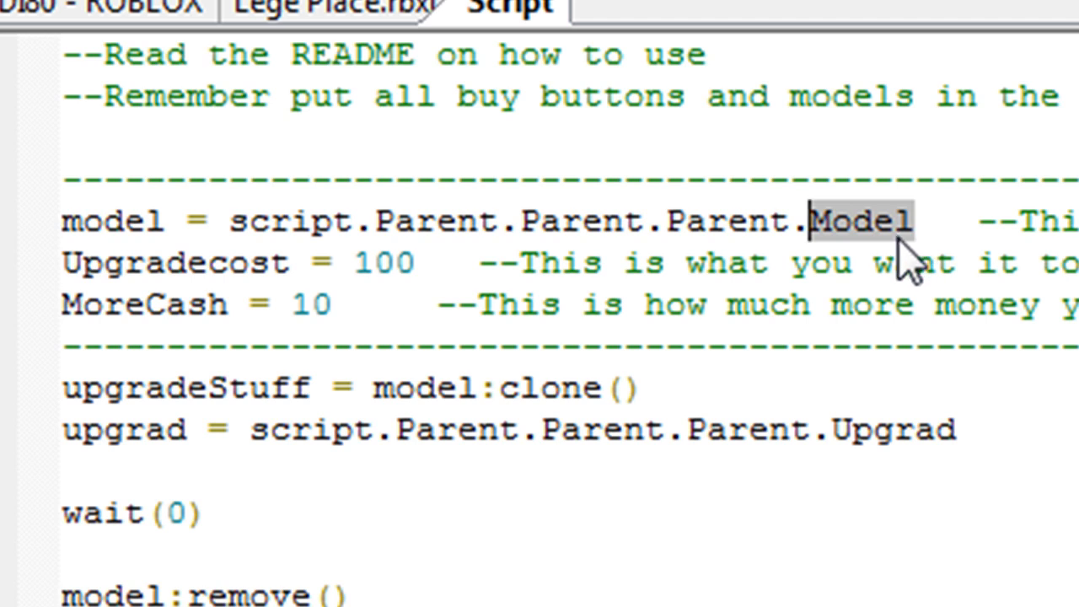
type("brick1")
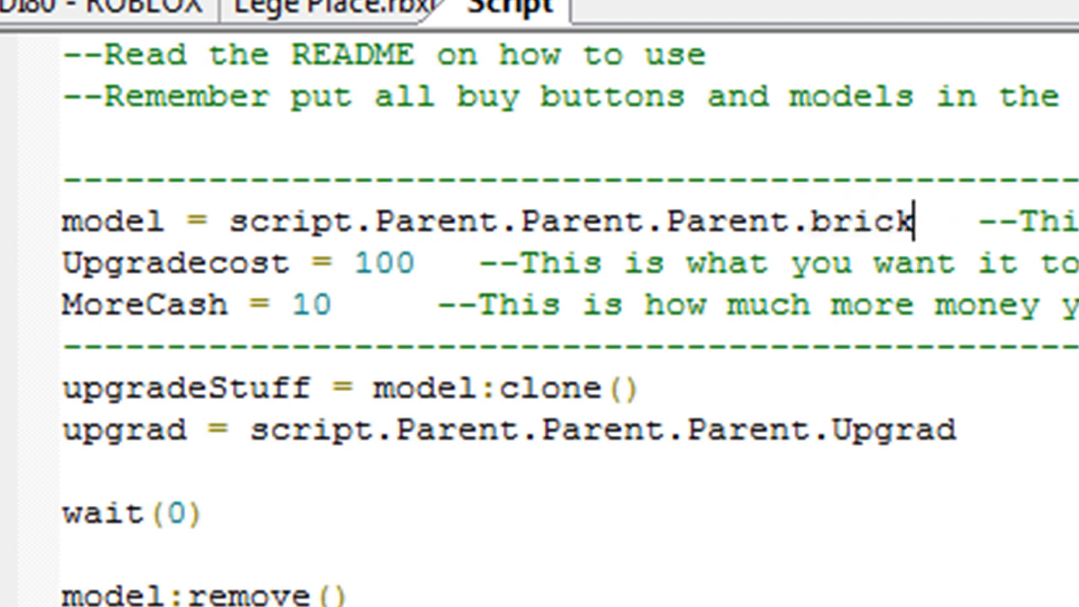
left_click_drag(416, 263, 352, 263)
type("10")
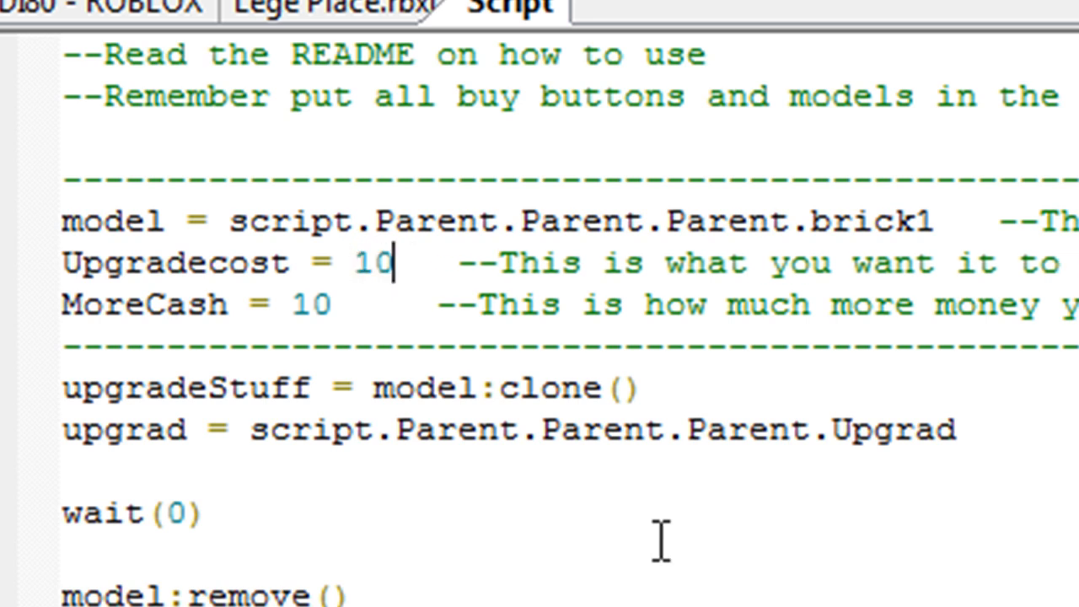
left_click_drag(329, 304, 292, 303)
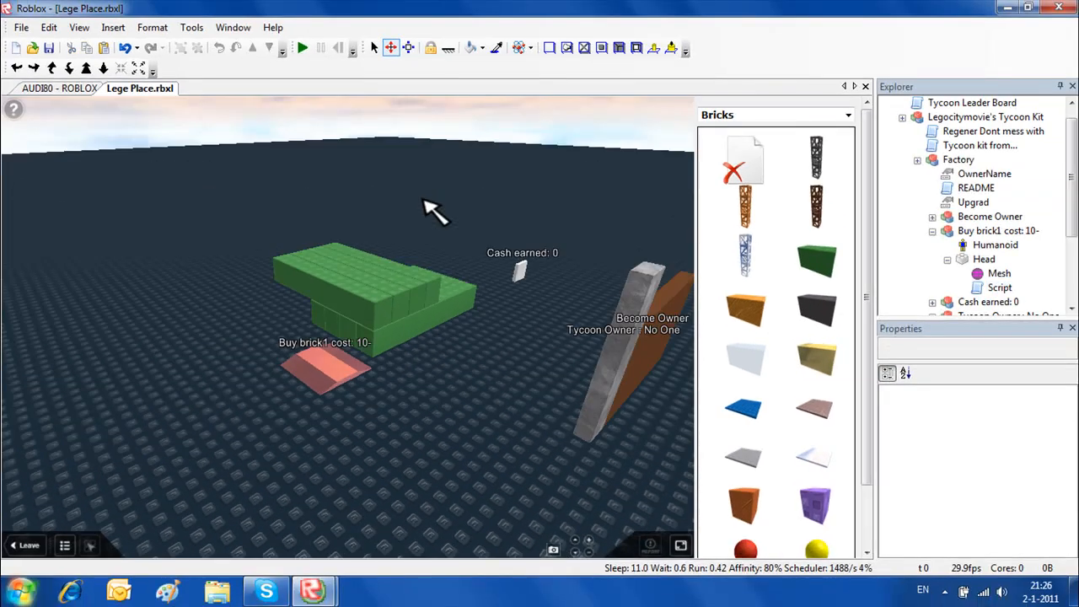
Launch a Play Solo test of the place
right_click_drag(423, 200, 426, 285)
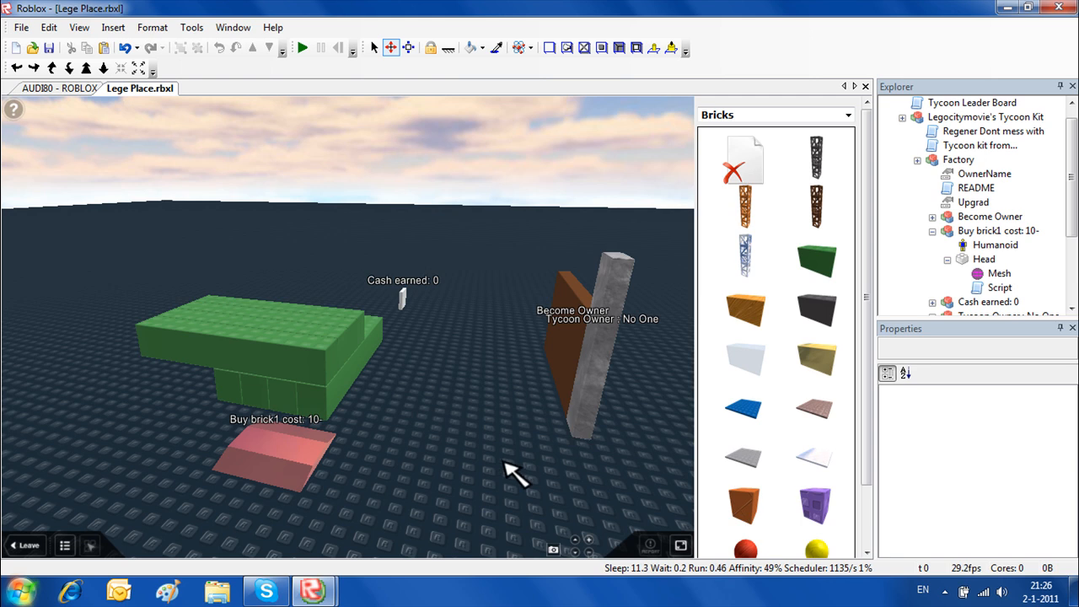
right_click_drag(504, 462, 509, 432)
scroll(509, 432, "down", 1)
left_click(194, 28)
mouse_move(244, 82)
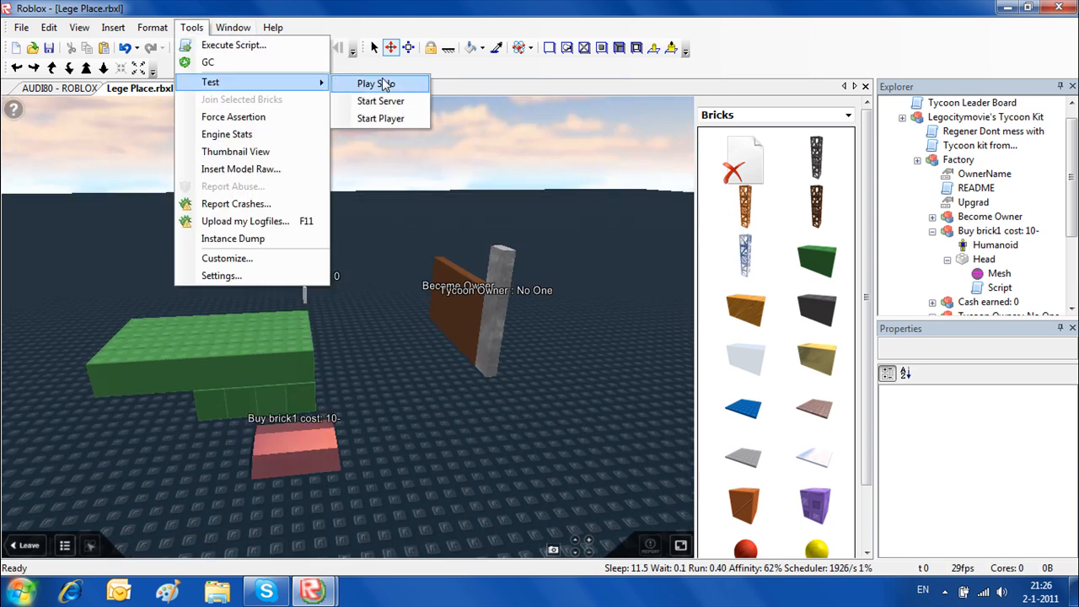
left_click(384, 84)
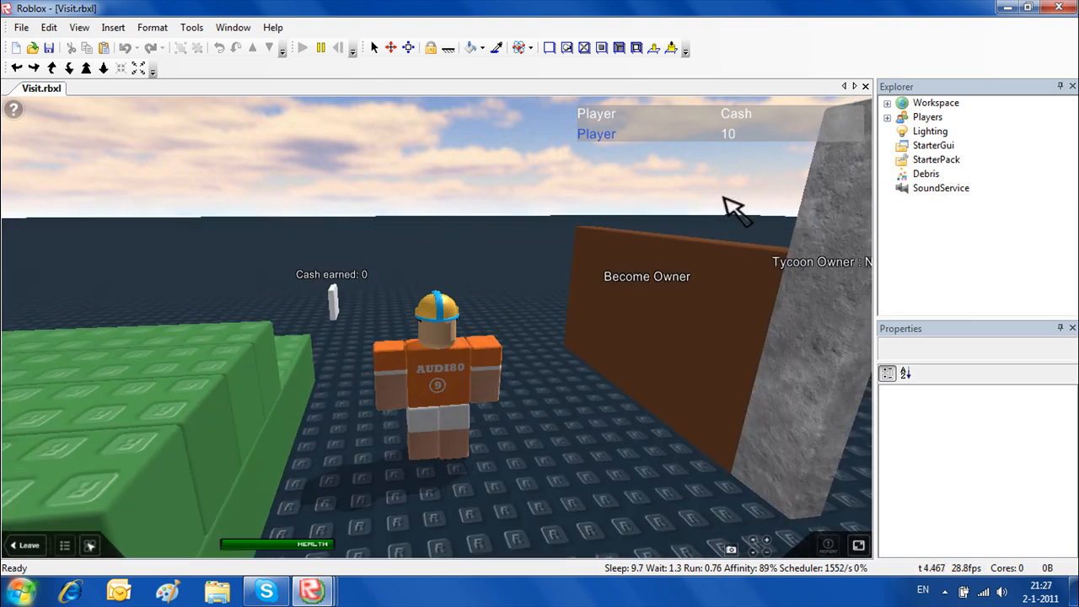
Walk the character through the brown Become Owner door to claim the tycoon
key("w")
right_click_drag(761, 137, 730, 138)
scroll(730, 138, "down", 3)
right_click_drag(602, 298, 602, 299)
key("w")
key("s")
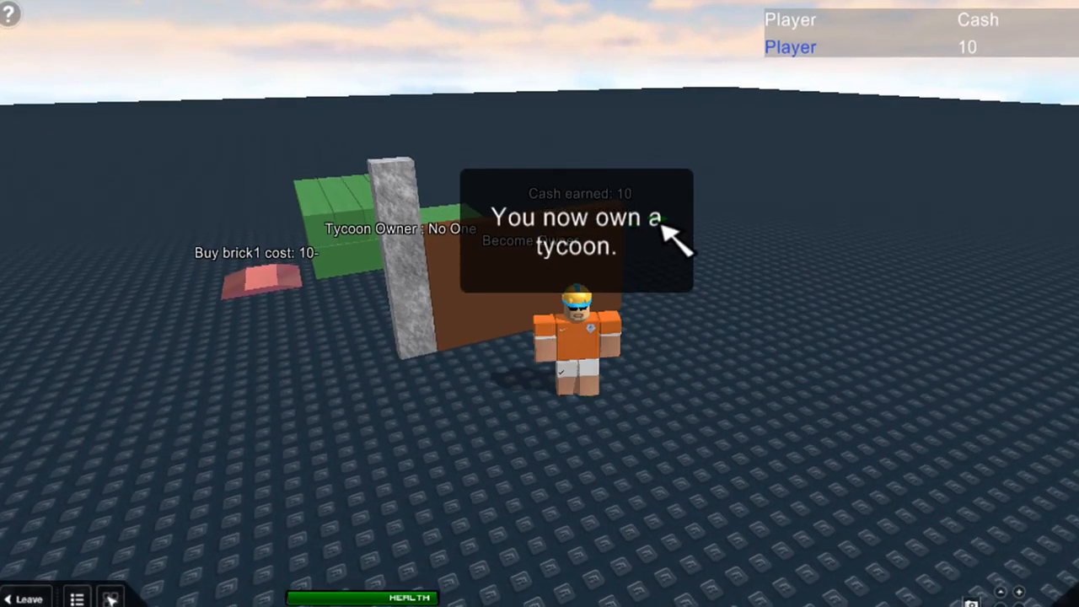
Walk back towards the green bricks and the buy button, and quit the solo test without saving
key("w")
right_click_drag(762, 236, 753, 237)
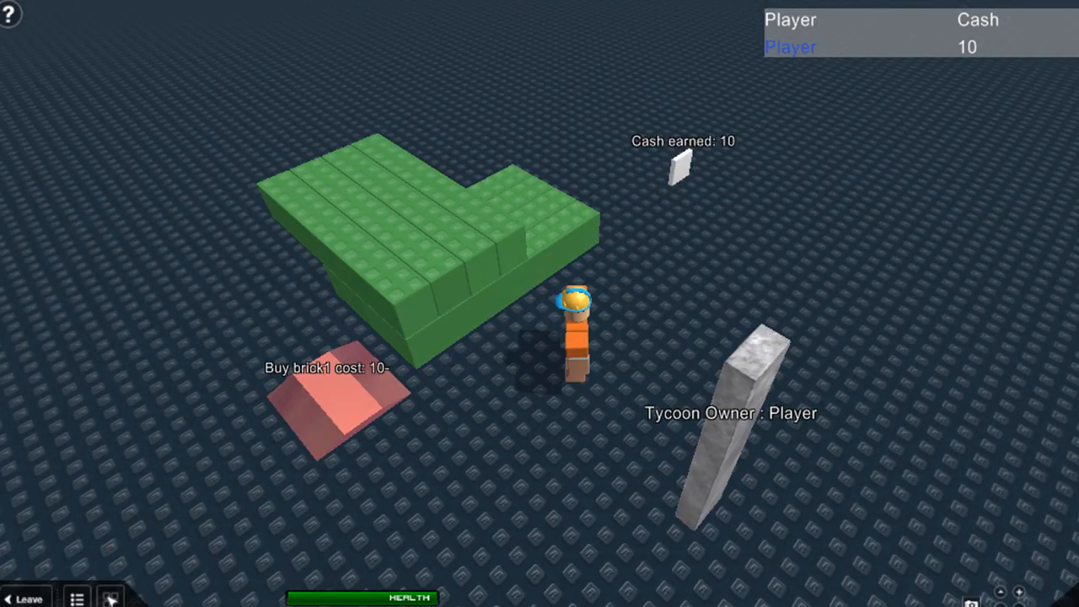
key("alt+F4")
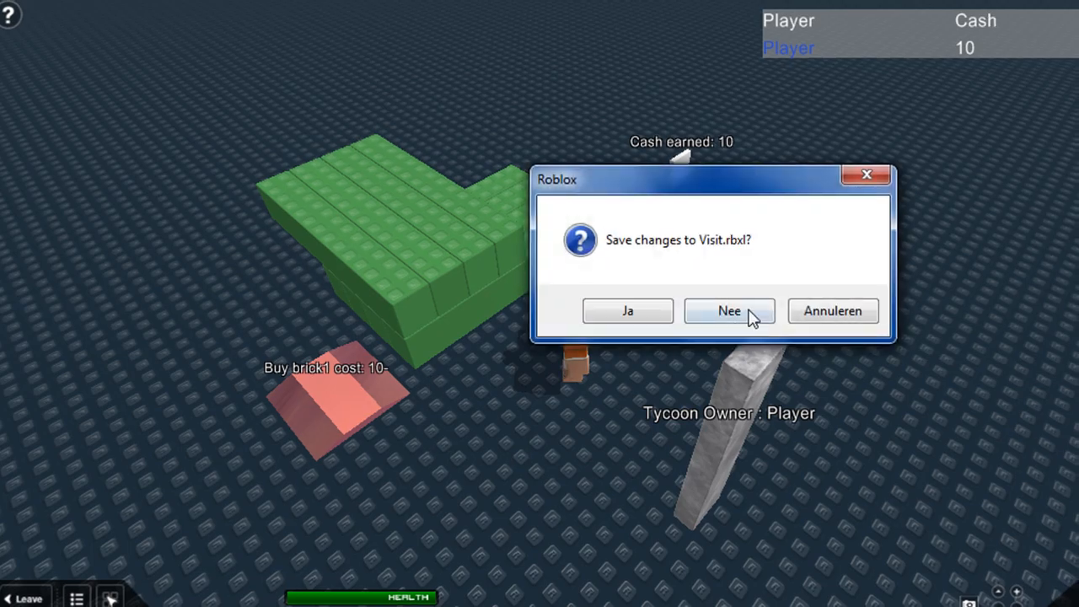
left_click(737, 332)
Move the brick1 model from Workspace into the tycoon kit's Factory model
left_click(932, 288)
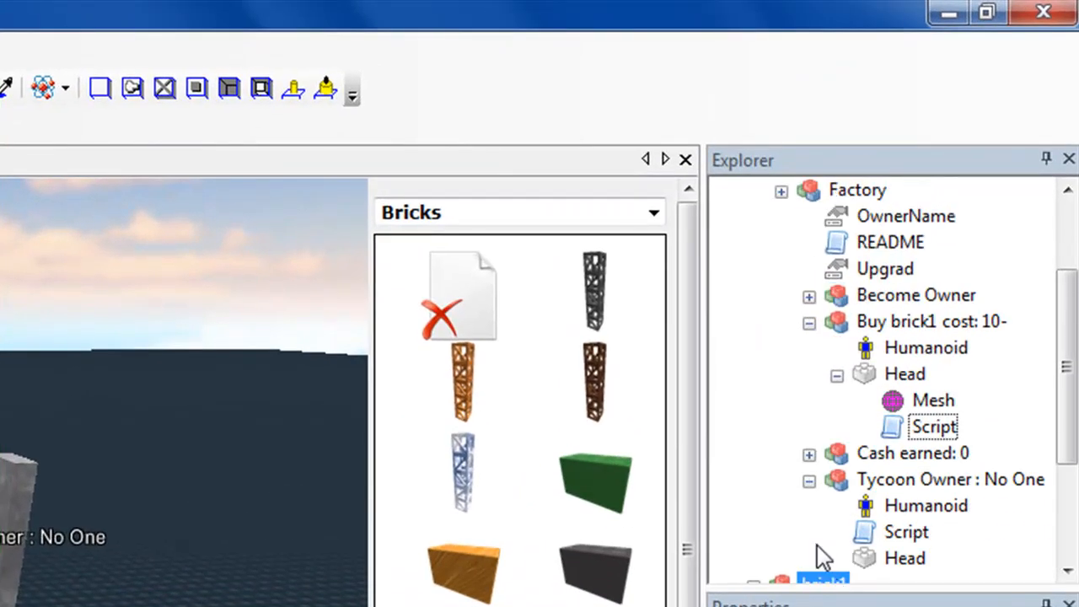
scroll(937, 295, "down", 2)
left_click(808, 296)
left_click(819, 401)
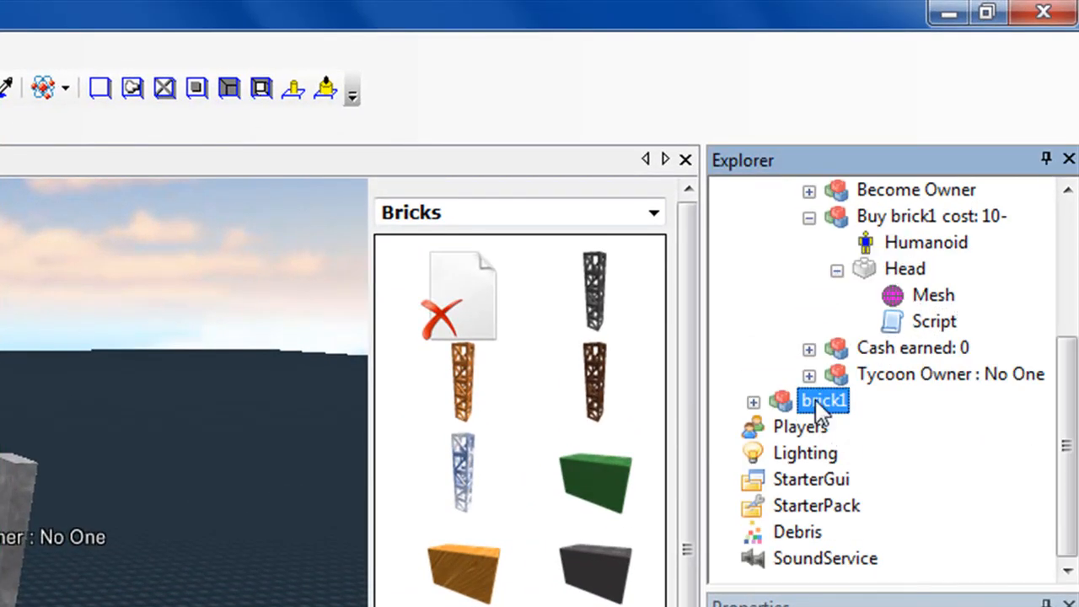
scroll(838, 439, "up", 1)
scroll(816, 493, "up", 1)
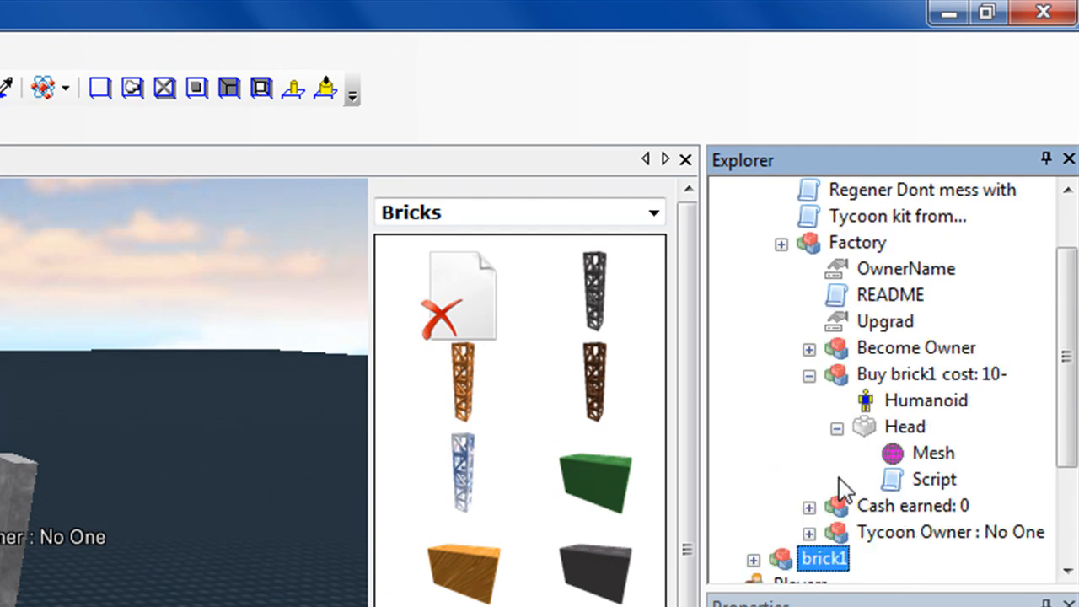
left_click_drag(844, 563, 859, 250)
left_click(985, 564)
scroll(938, 542, "down", 2)
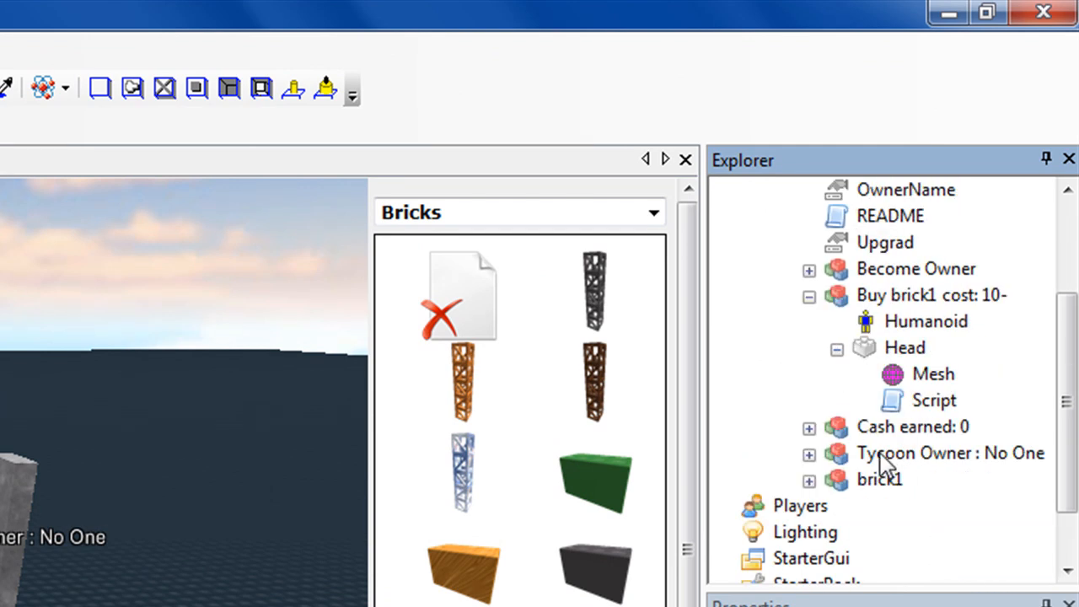
scroll(142, 230, "down", 3)
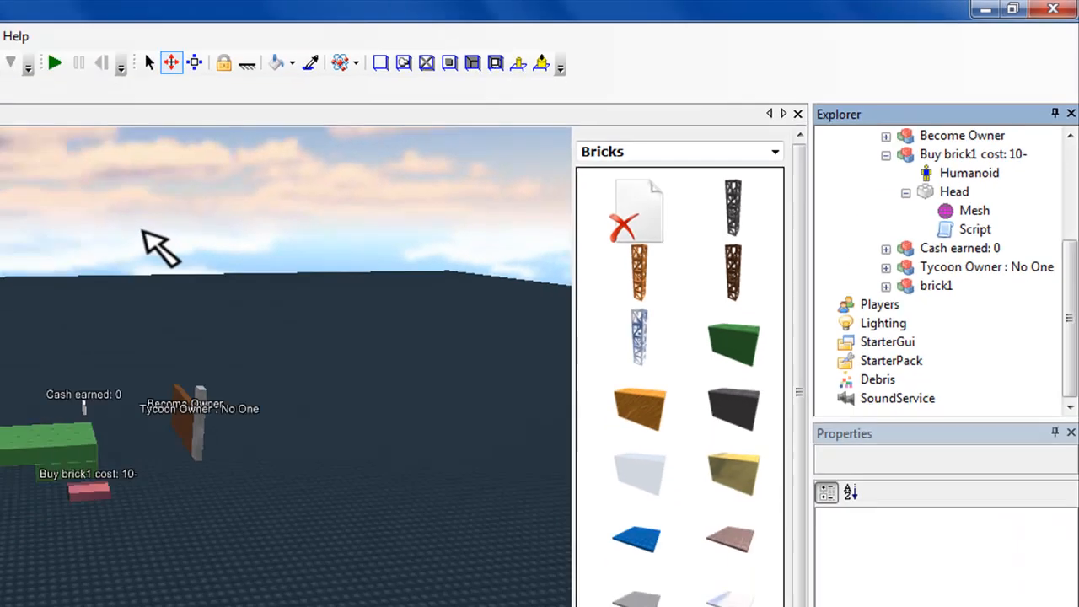
Collapse Legocitymovie's Tycoon Kit in the object tree and start a test server for the place
left_click_drag(0, 314, 0, 319)
left_click_drag(241, 247, 241, 246)
scroll(361, 284, "up", 5)
right_click_drag(362, 285, 469, 285)
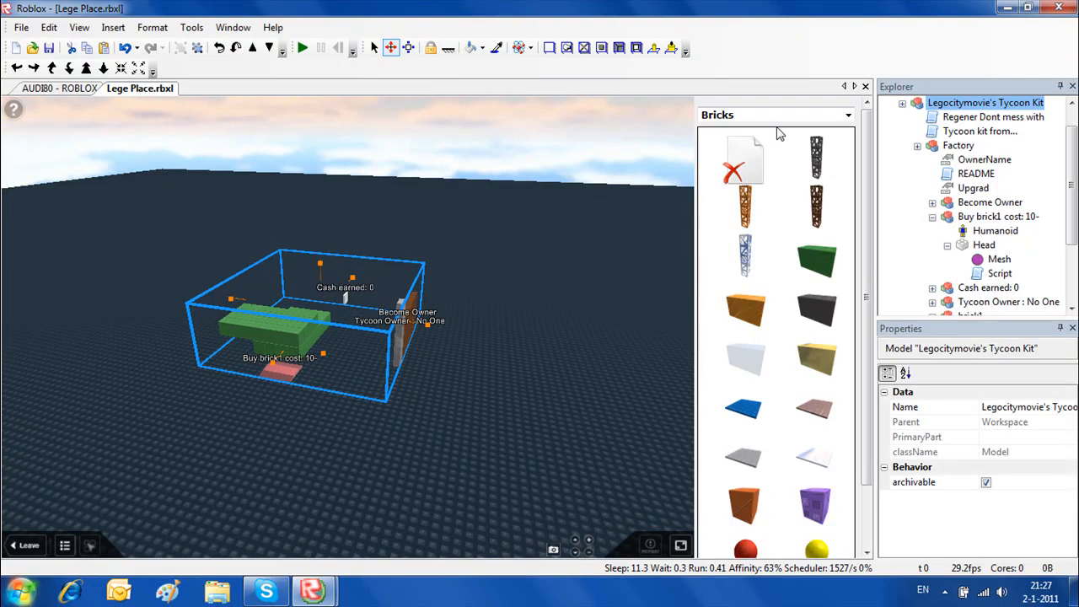
left_click(898, 103)
left_click(441, 173)
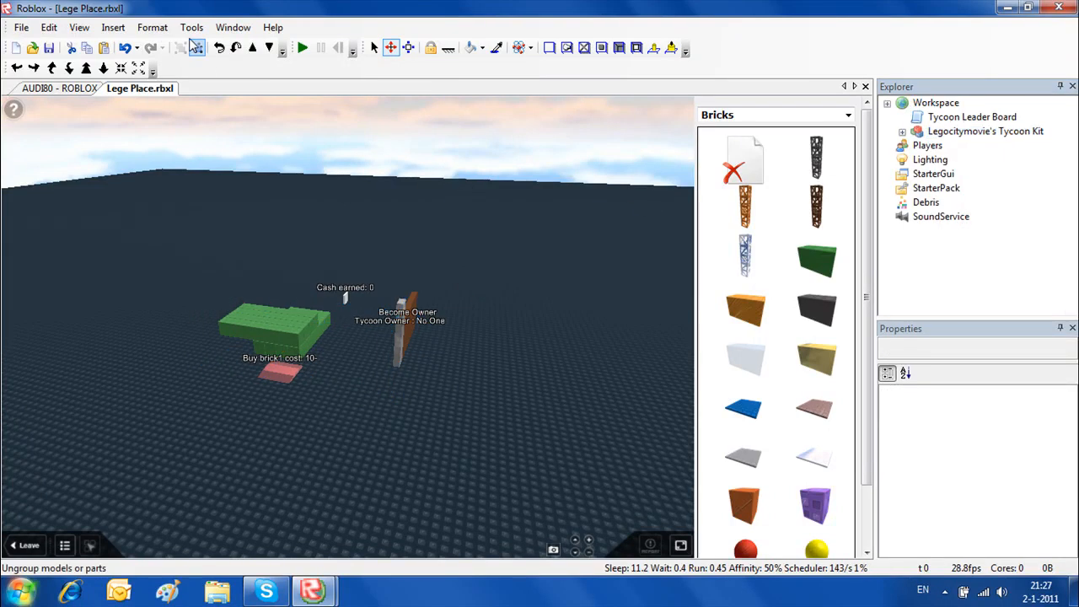
left_click(192, 27)
mouse_move(228, 82)
left_click(386, 99)
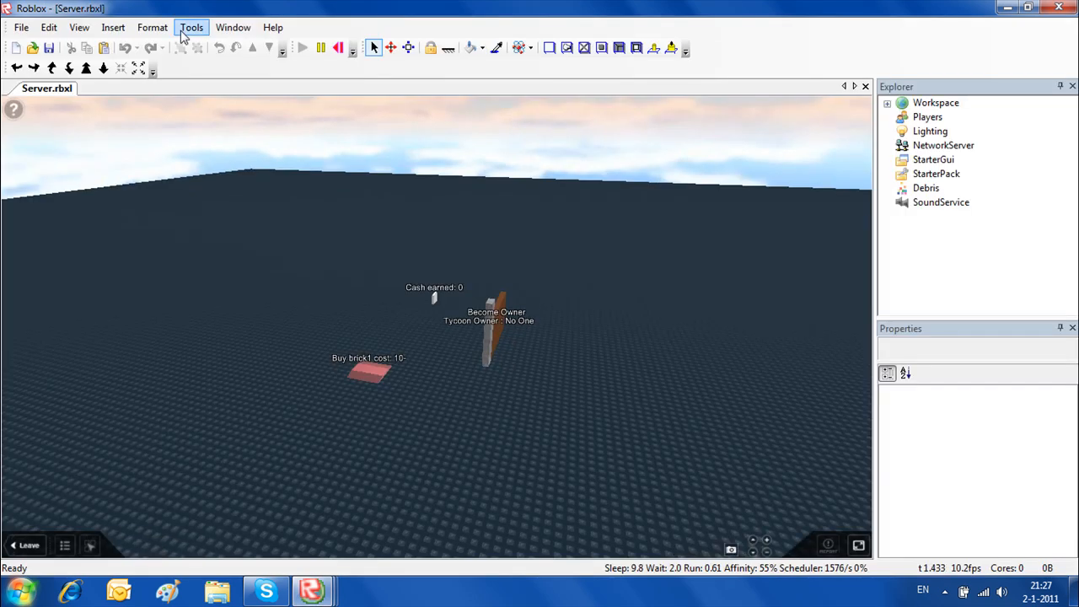
Start a test player on the running server
left_click(190, 27)
mouse_move(238, 84)
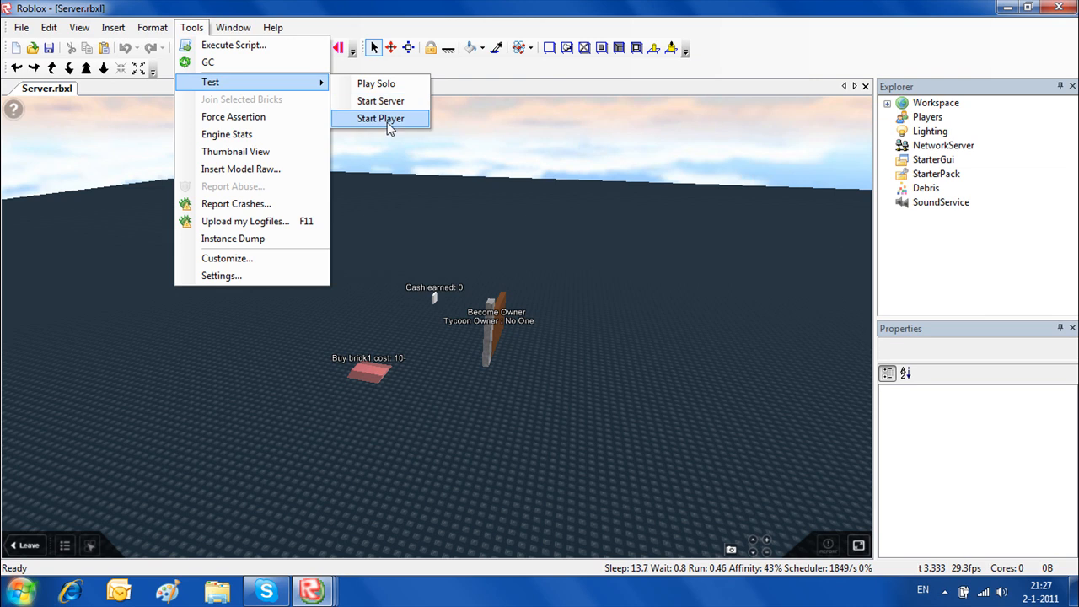
left_click(390, 123)
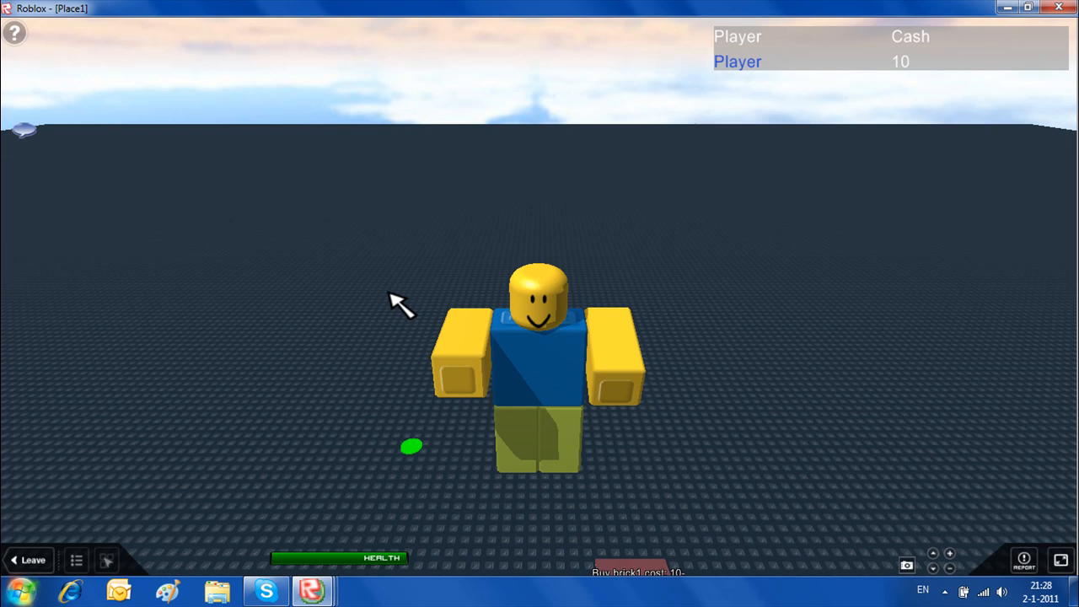
Claim the tycoon with the test player and step on the Buy brick1 button to build the model
key("space")
right_click_drag(387, 292, 538, 131)
scroll(537, 128, "up", 3)
scroll(538, 131, "down", 3)
right_click_drag(478, 411, 479, 411)
key("w")
mouse_move(561, 342)
right_mouse_down()
mouse_move(570, 352)
mouse_move(562, 342)
right_mouse_up()
key("w")
key("s")
key("w")
key("a")
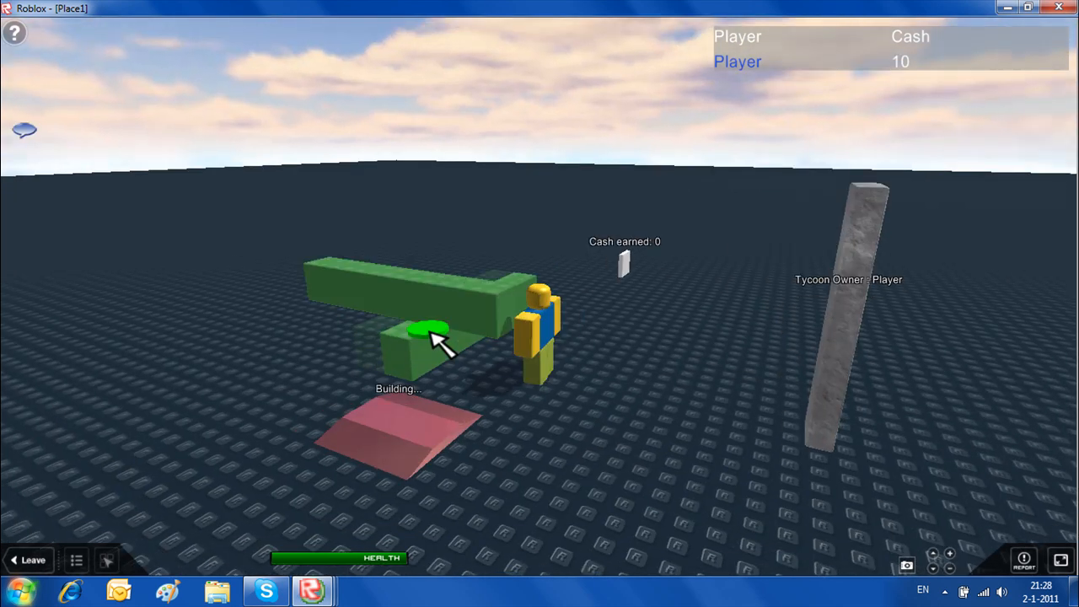
Walk around the purchased brick1 model and examine it together with the Cash earned block
right_click_drag(430, 333, 431, 311)
key("s")
right_click_drag(474, 224, 475, 224)
right_click_drag(494, 425, 494, 424)
key("s")
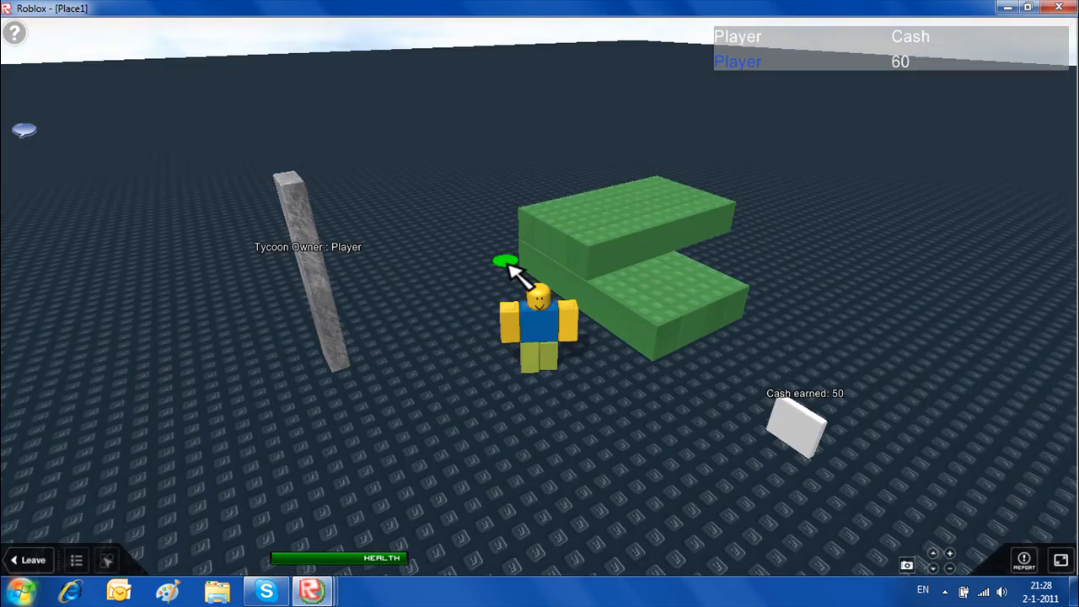
mouse_move(503, 284)
right_mouse_down()
mouse_move(494, 296)
mouse_move(585, 267)
mouse_move(537, 286)
mouse_move(545, 299)
mouse_move(539, 287)
mouse_move(544, 295)
mouse_move(514, 294)
right_mouse_up()
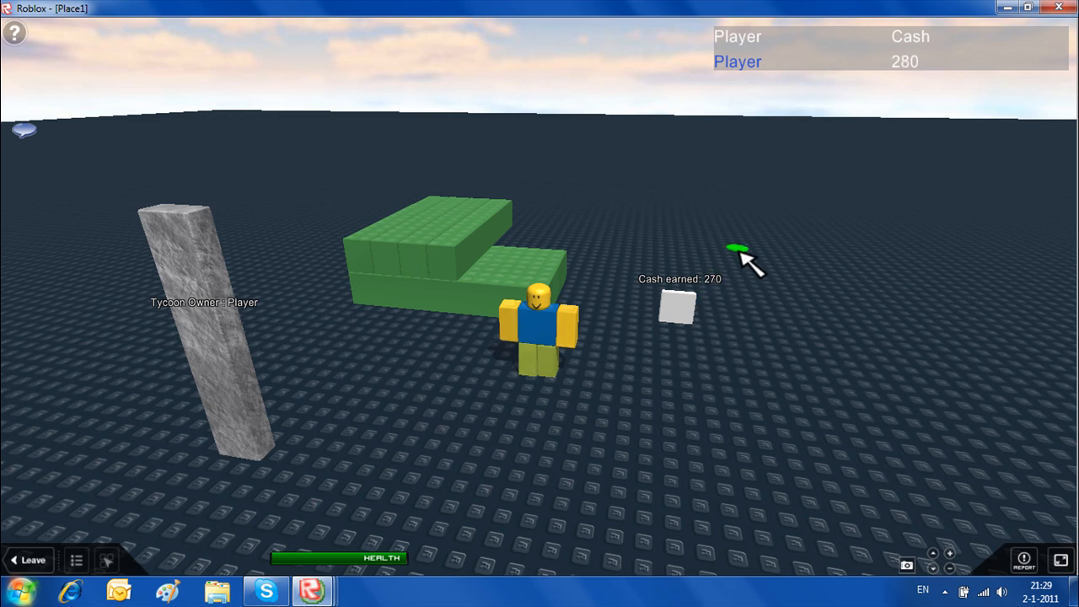
mouse_move(738, 237)
right_mouse_down()
mouse_move(732, 228)
mouse_move(739, 239)
right_mouse_up()
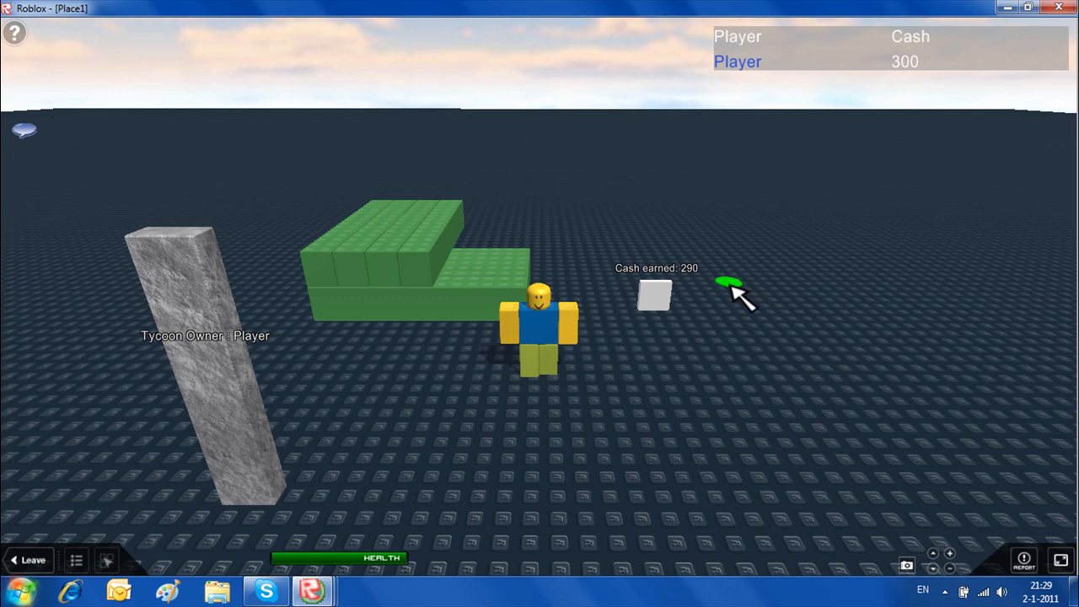
Close the test player and the test server without saving Server.rbxl
left_click(1059, 8)
left_click(548, 329)
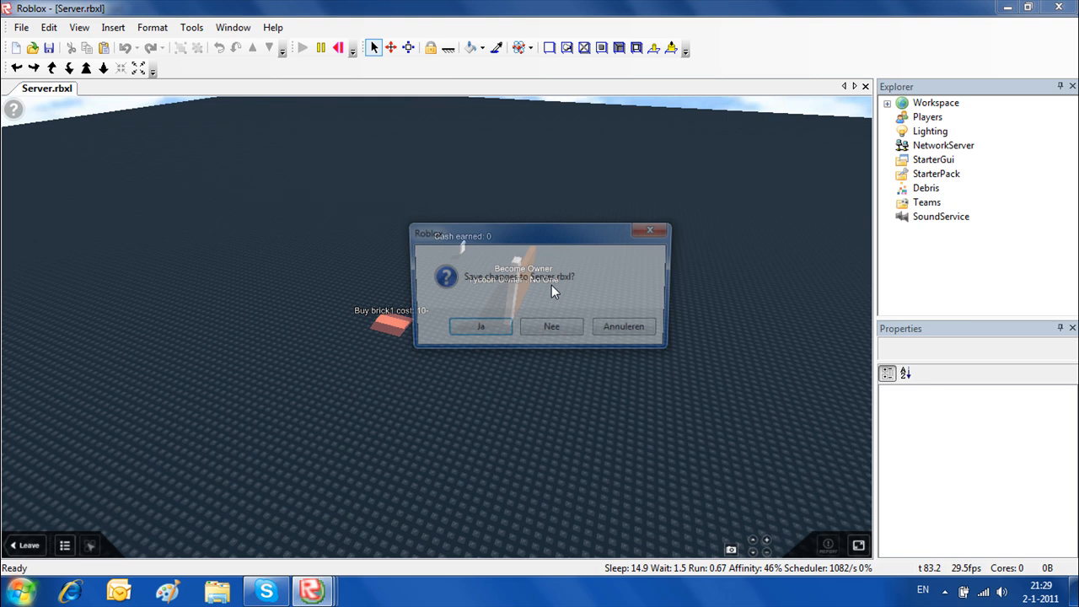
left_click(559, 334)
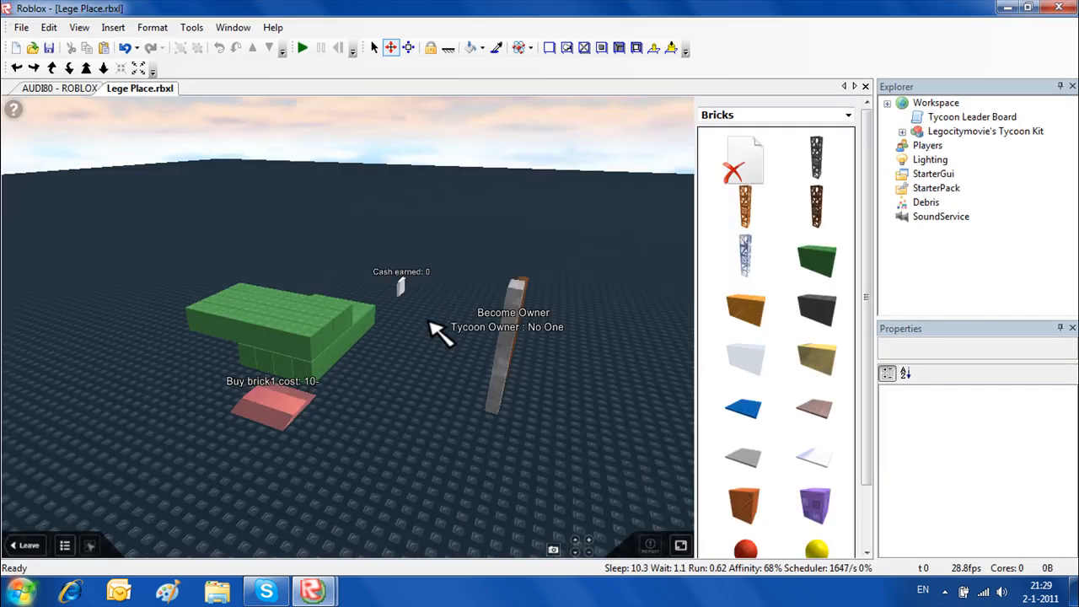
Select all eight parts inside the brick1 model and group them into a new model
scroll(428, 321, "up", 1)
left_click(266, 335)
left_click(903, 131)
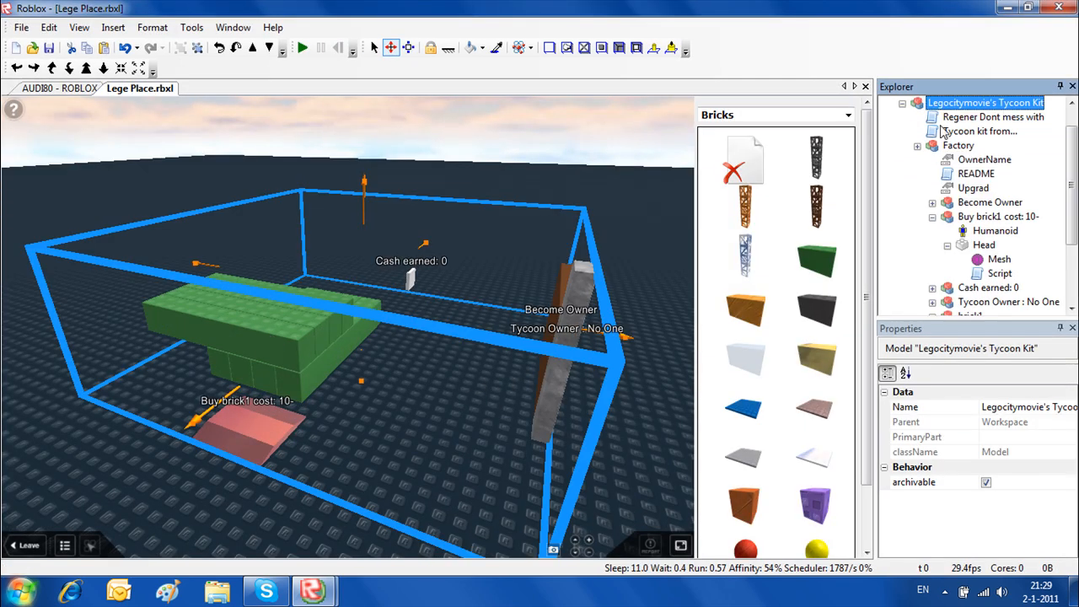
scroll(933, 152, "down", 2)
left_click(995, 216)
left_click(968, 231)
left_click(932, 231)
left_click(981, 204)
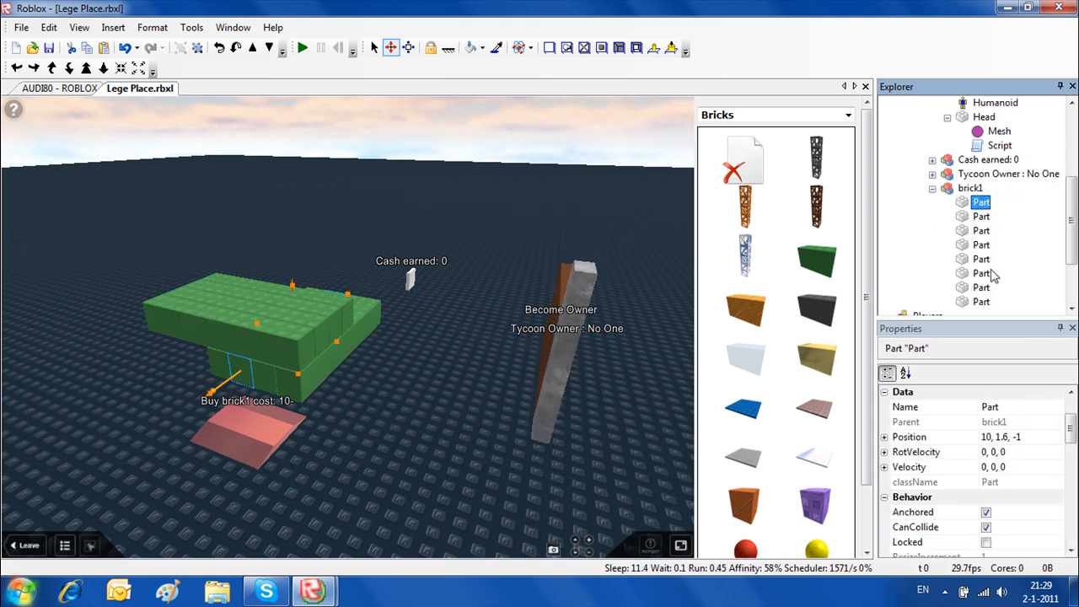
scroll(982, 211, "down", 1)
left_click(980, 260, "shift")
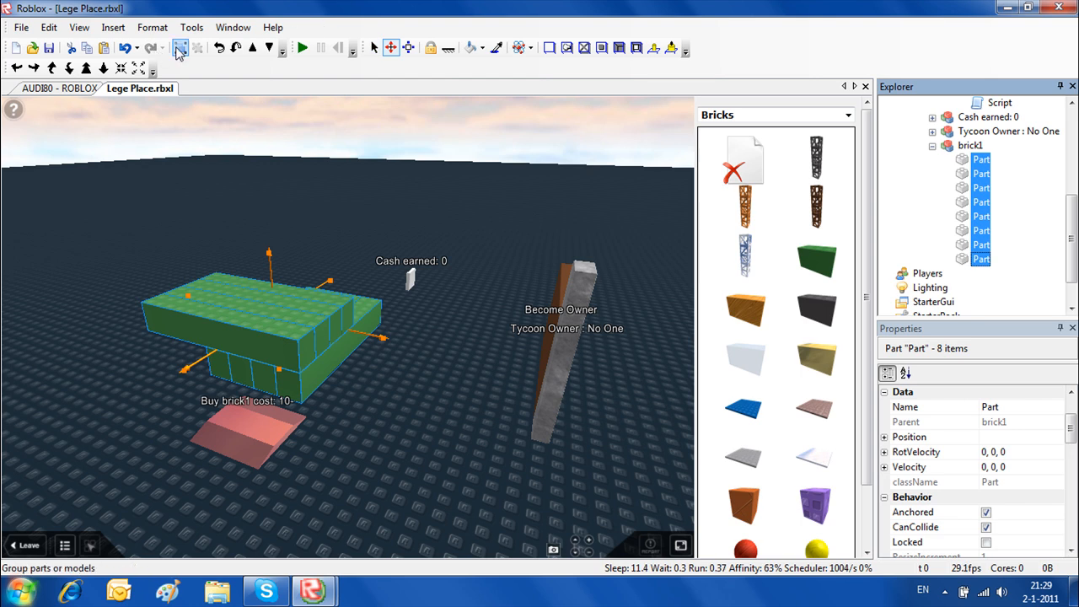
left_click(180, 47)
Move the newly grouped model into brick1 and expand it to show its parts
left_click(987, 275)
left_click(940, 231)
left_click_drag(940, 231, 970, 217)
left_click(1017, 266)
left_click(947, 230)
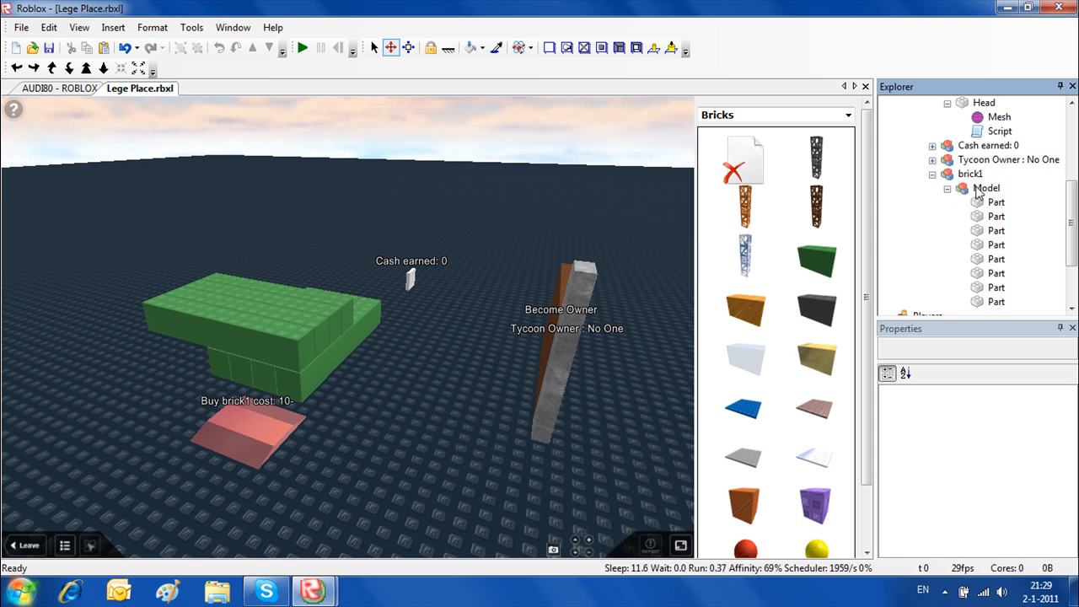
scroll(1018, 192, "down", 2)
scroll(1022, 207, "up", 1)
Highlight the eight parts of the nested model and examine the tycoon layout from several angles
left_click(996, 160)
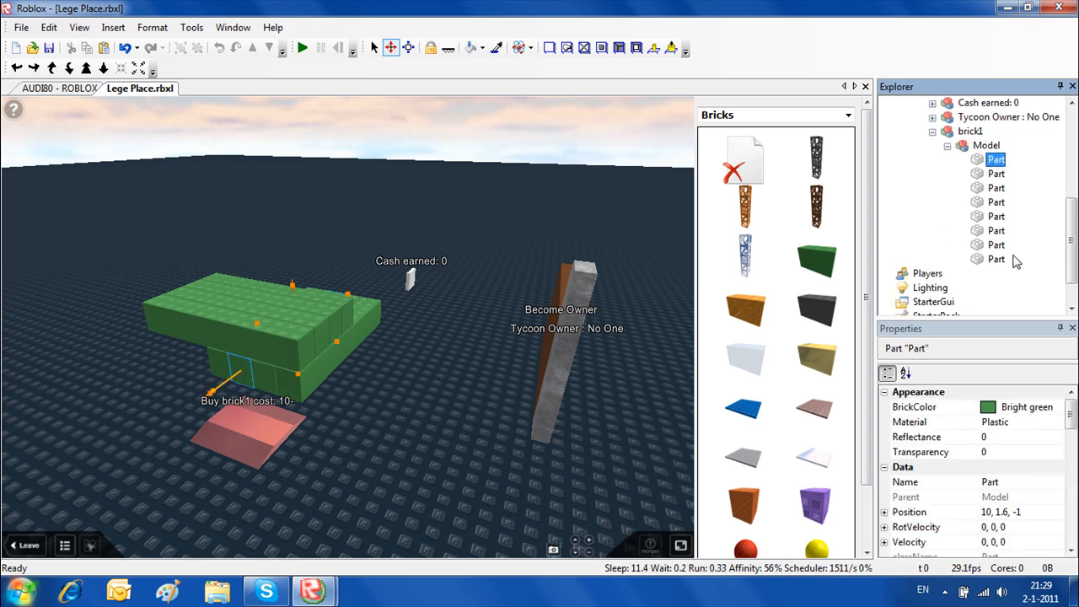
left_click(998, 260, "shift")
left_click(345, 270)
right_click_drag(345, 270, 290, 318)
left_click(289, 318)
left_click(334, 282)
right_click_drag(334, 281, 453, 308)
left_click_drag(152, 240, 477, 392)
scroll(574, 445, "up", 1)
left_click(573, 445)
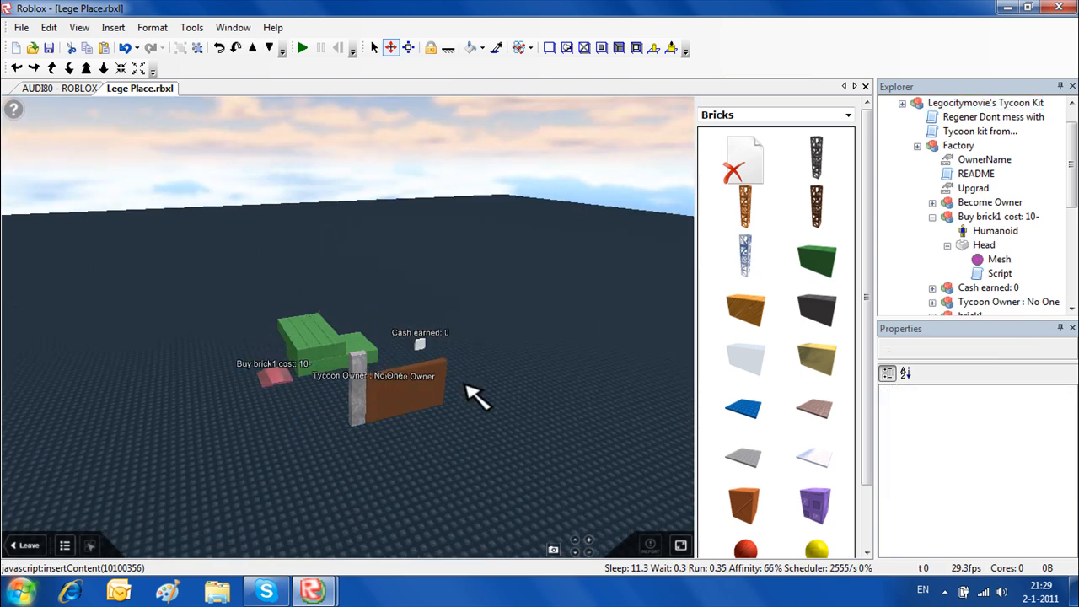
scroll(523, 393, "up", 5)
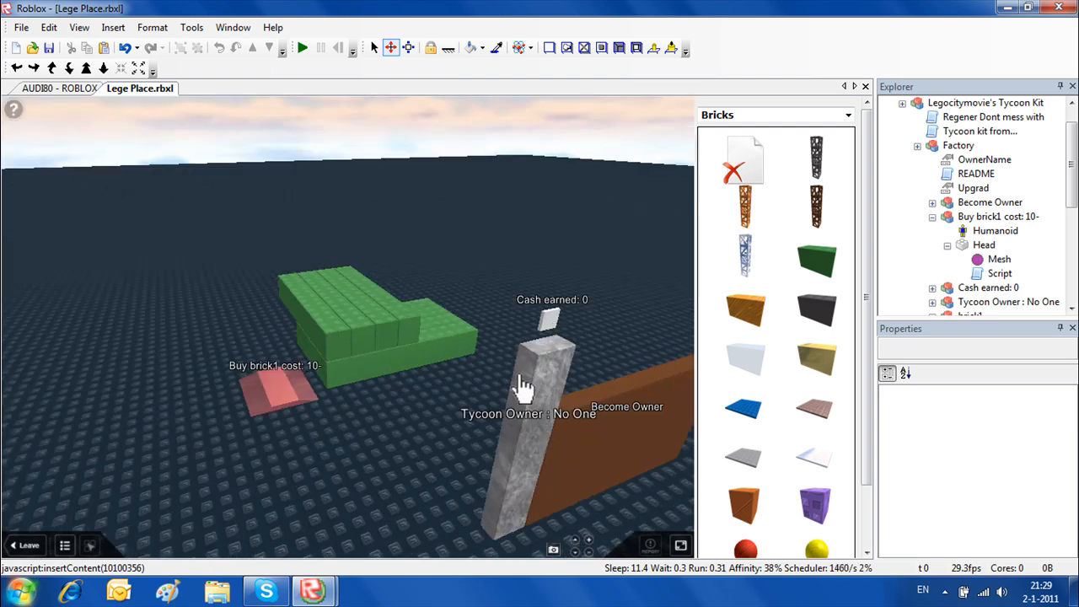
Copy the "Buy brick1 cost: 10-" button model and paste the copy into Factory
left_click(1000, 220)
left_click(934, 218)
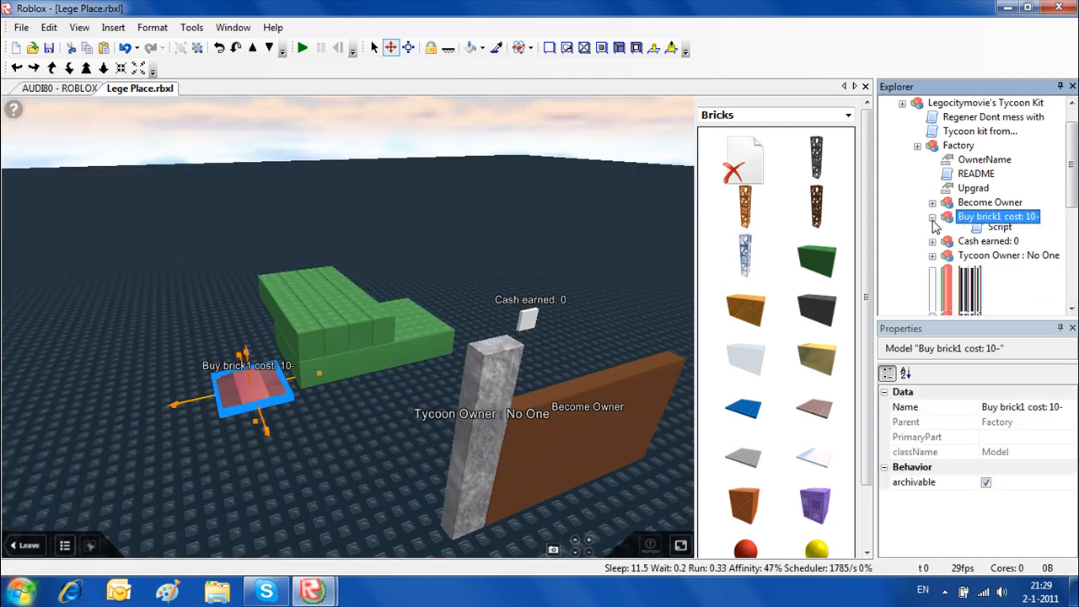
right_click(991, 224)
left_click(1015, 247)
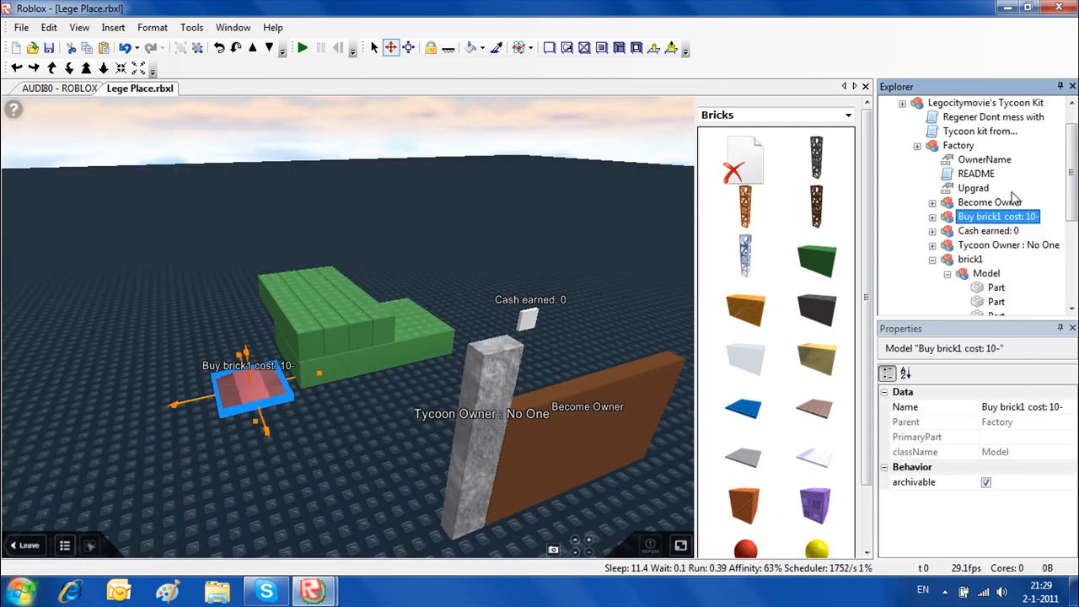
left_click(961, 147)
right_click(961, 147)
left_click(928, 185)
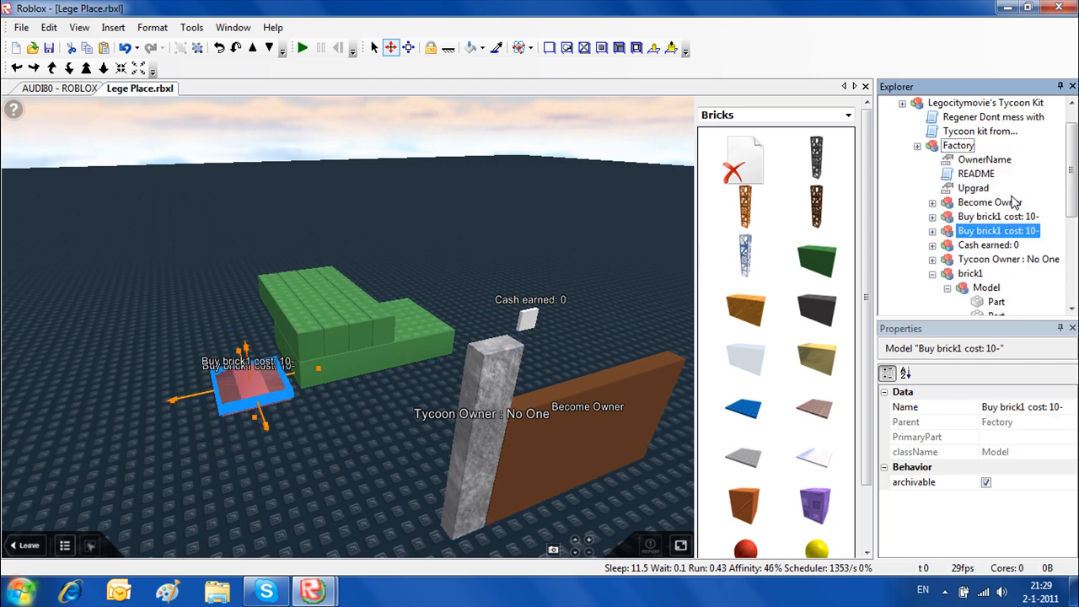
Move the copied buy button to the far side of the Cash earned block and lower it to the baseplate
left_click_drag(264, 354, 423, 264)
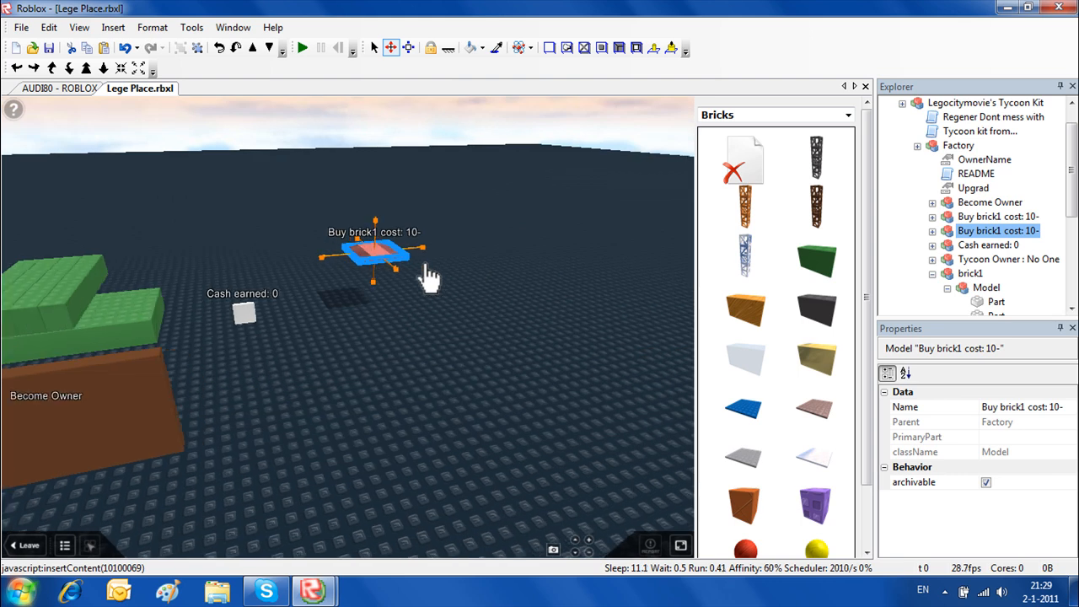
left_click_drag(377, 221, 394, 284)
right_click_drag(400, 295, 468, 286)
Rename the copied buy button "Buy brick1 cost: 100-"
left_click(1056, 408)
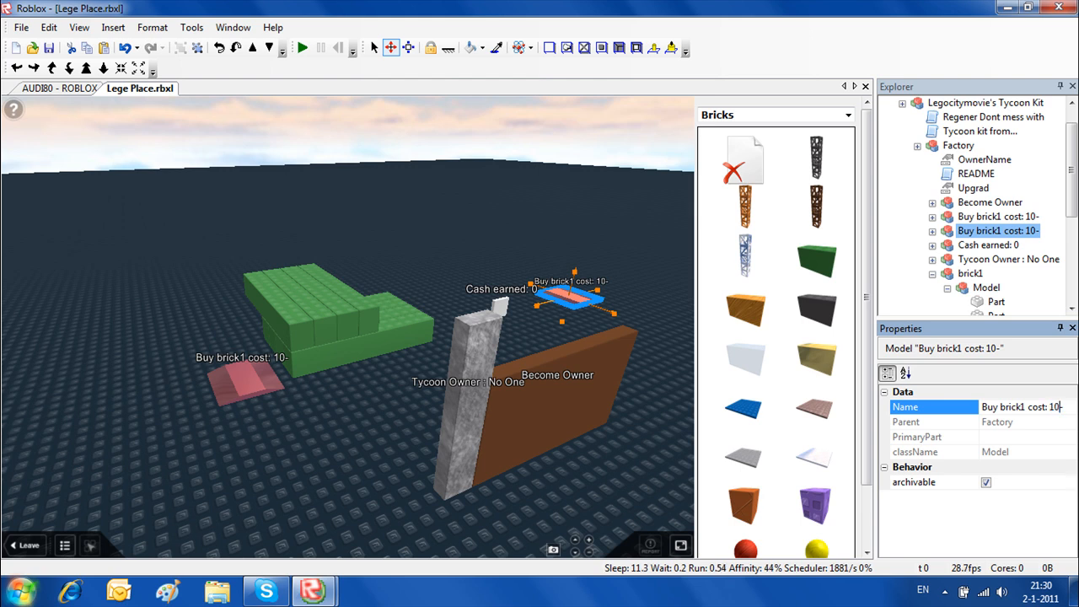
type("0")
key("Return")
In the copied button's script, point the model to brick2 and set Upgradecost to 100, and close the script
left_click(932, 231)
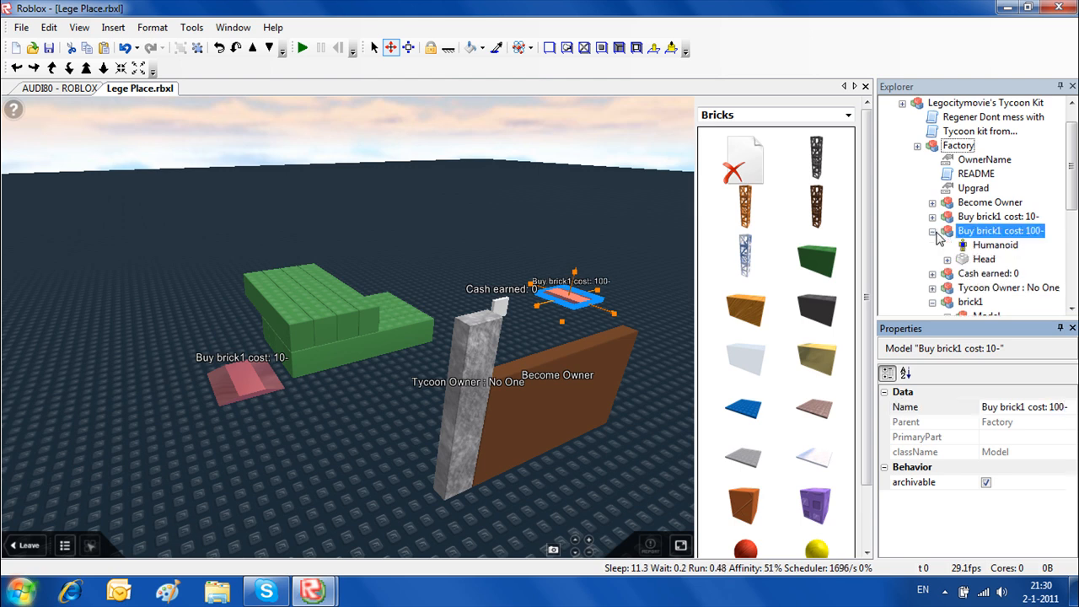
left_click(948, 259)
double_click(999, 287)
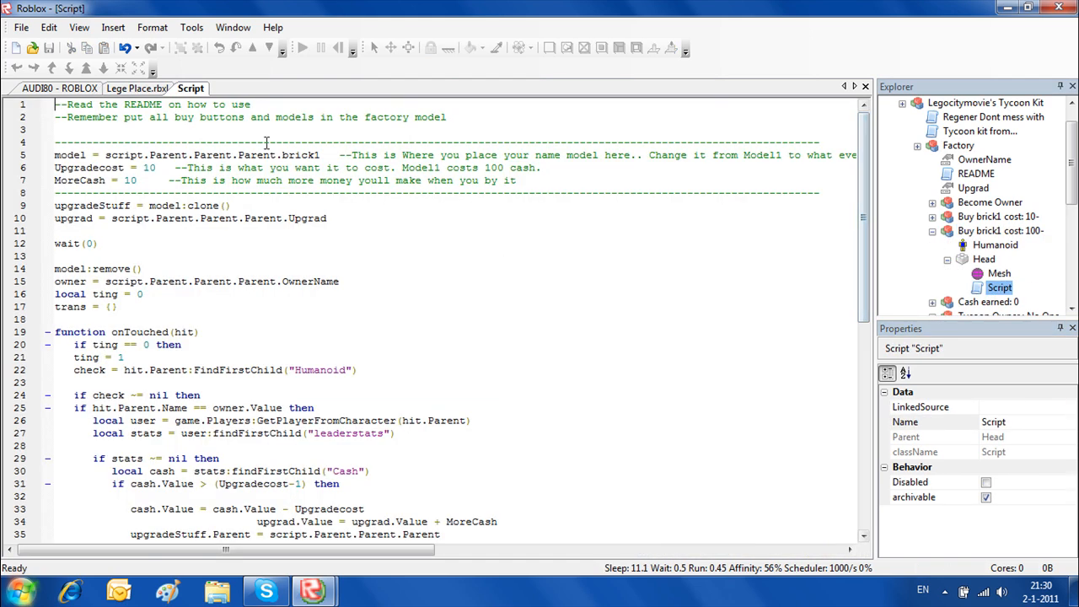
key("BackSpace")
type("2")
type("0")
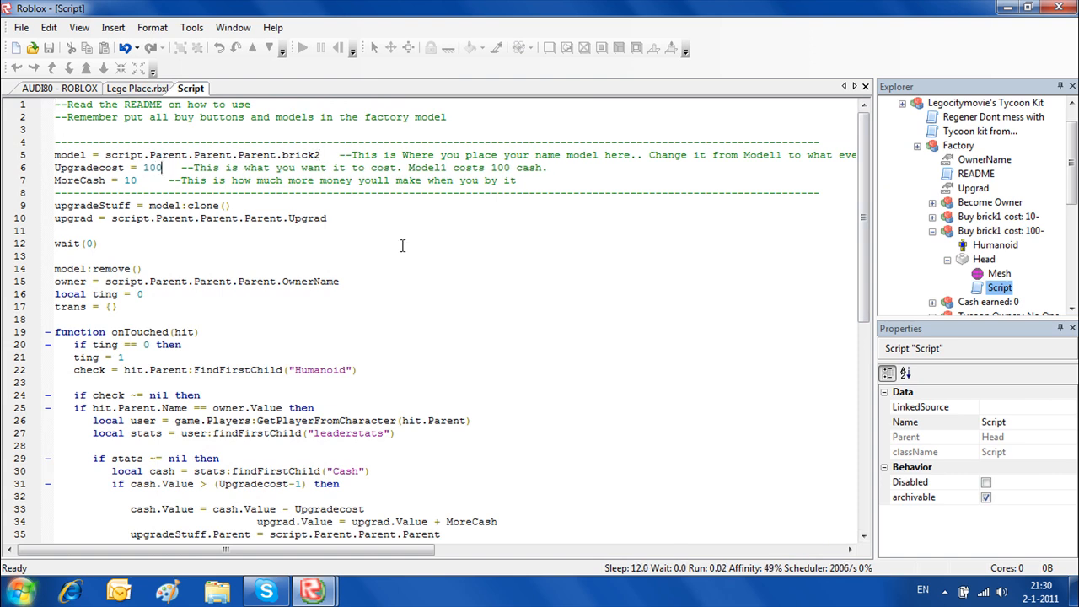
left_click(865, 87)
Collapse the expanded models in Factory, copy brick1 and paste the copy into Factory
left_click(301, 329)
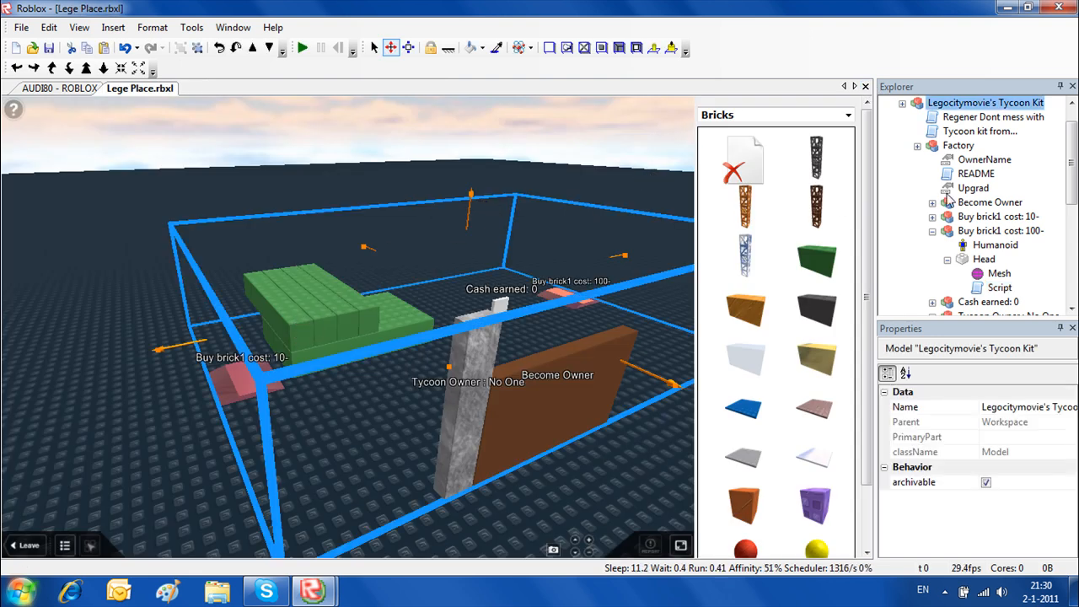
left_click(934, 232)
left_click(968, 273)
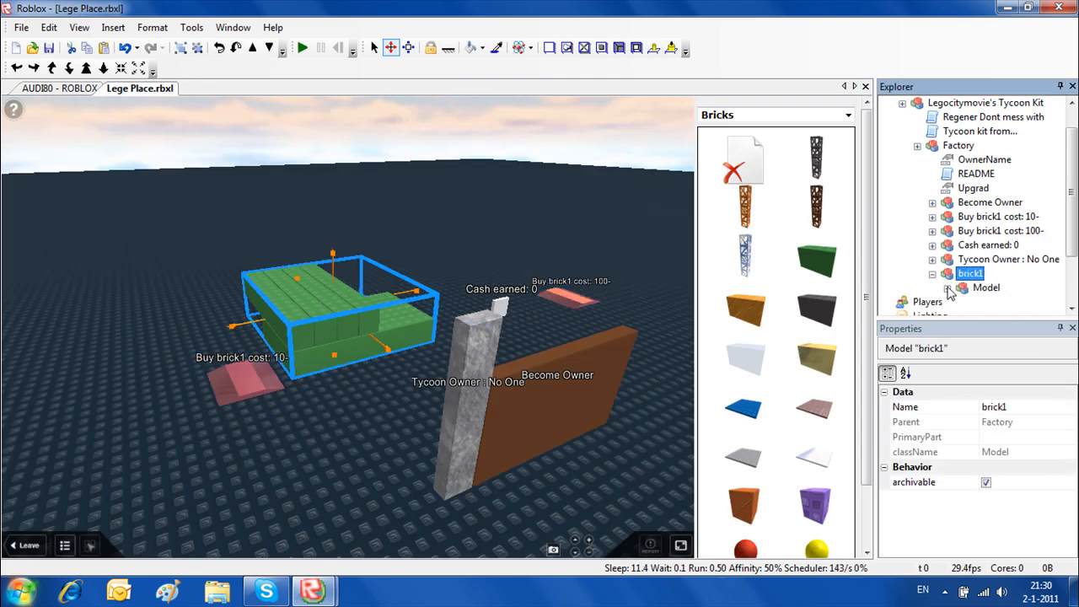
left_click(946, 286)
left_click(948, 189)
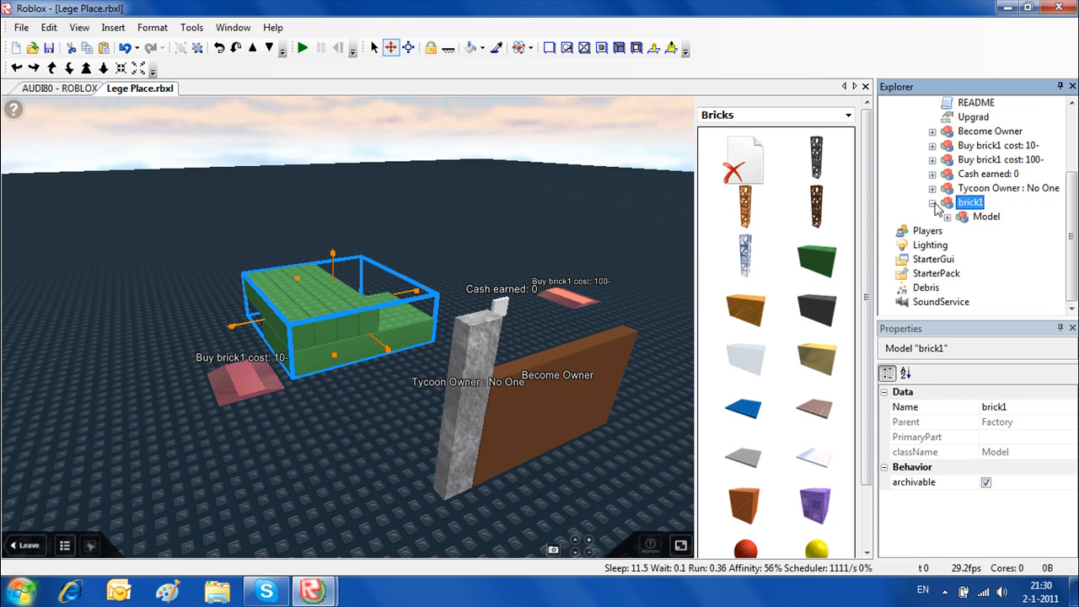
left_click(933, 203)
left_click(972, 217, "ctrl")
left_click(973, 217)
right_click(970, 225)
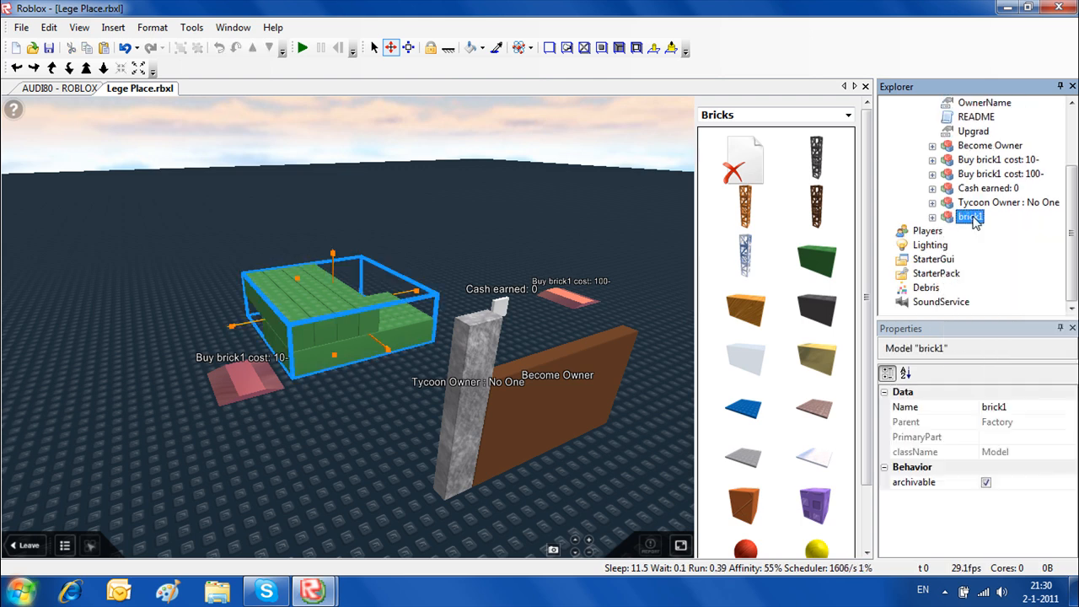
right_click(973, 217)
left_click(1000, 246)
scroll(995, 244, "up", 2)
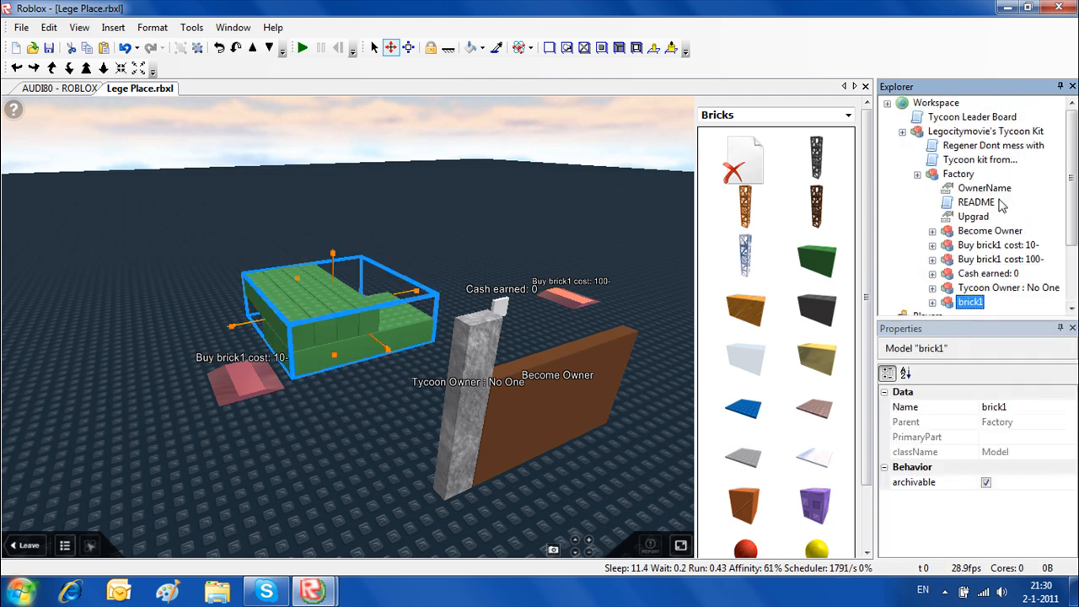
left_click(958, 174)
right_click(959, 176)
left_click(985, 224)
Place the brick1 copy on the ground beyond the 100-cost button and rename it brick2
scroll(422, 253, "up", 4)
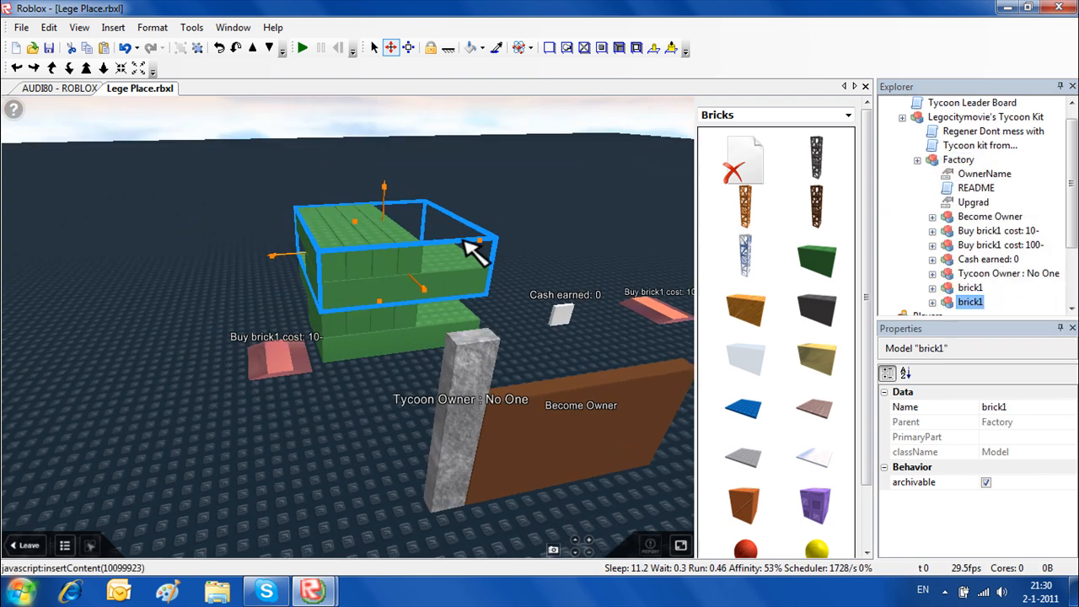
left_click_drag(478, 241, 577, 236)
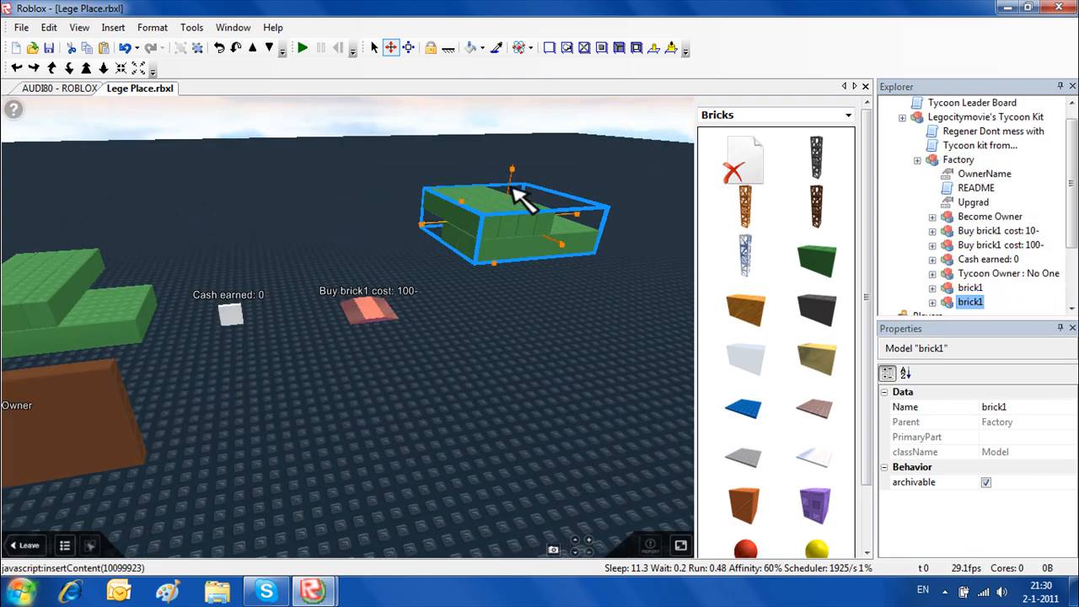
left_click_drag(515, 173, 521, 234)
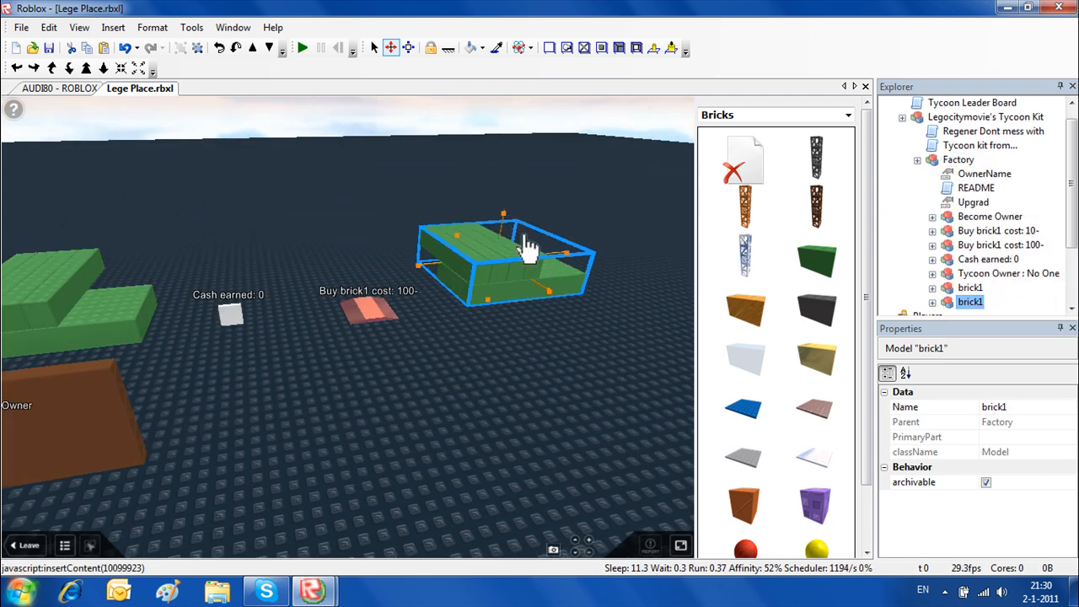
left_click(1037, 410)
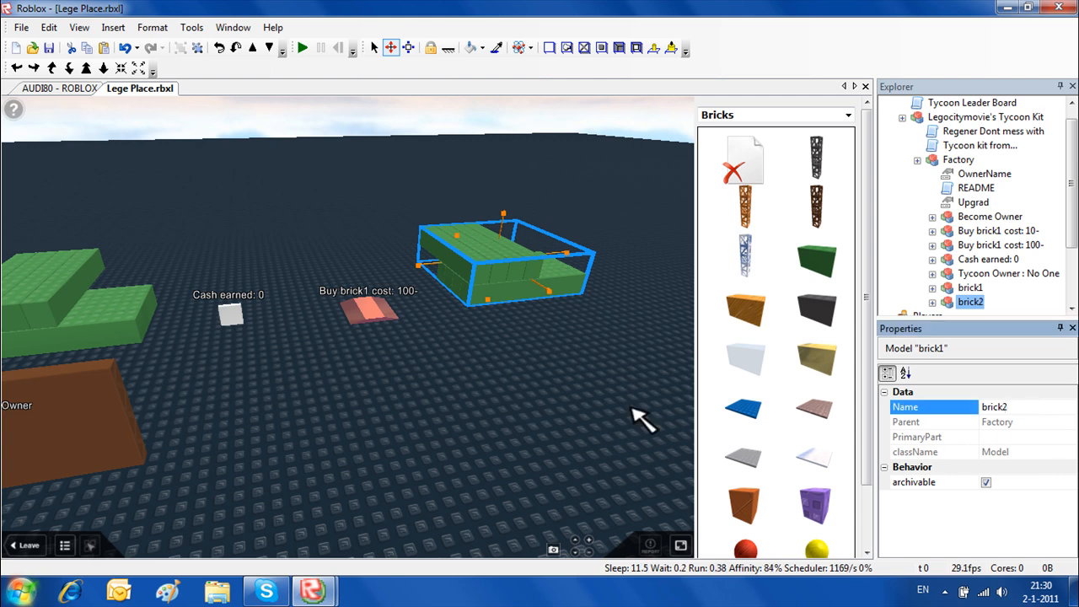
left_click(564, 379)
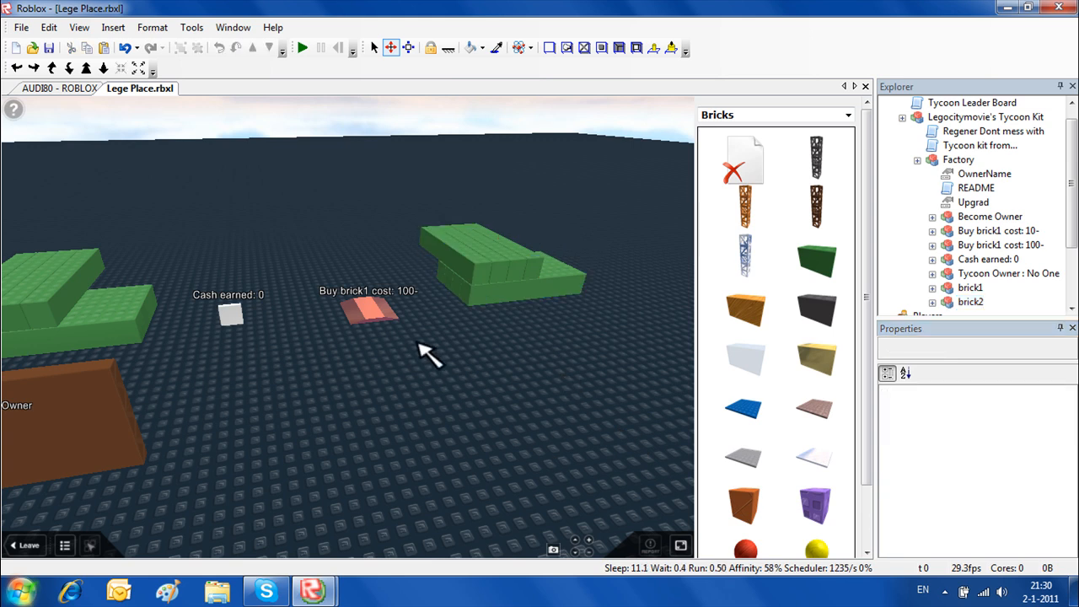
Paint all eight parts of the brick2 model orange
scroll(429, 354, "down", 5)
left_click_drag(475, 205, 75, 458)
left_click_drag(95, 454, 550, 232)
left_click(595, 227)
scroll(516, 229, "up", 5)
right_click_drag(515, 227, 401, 92)
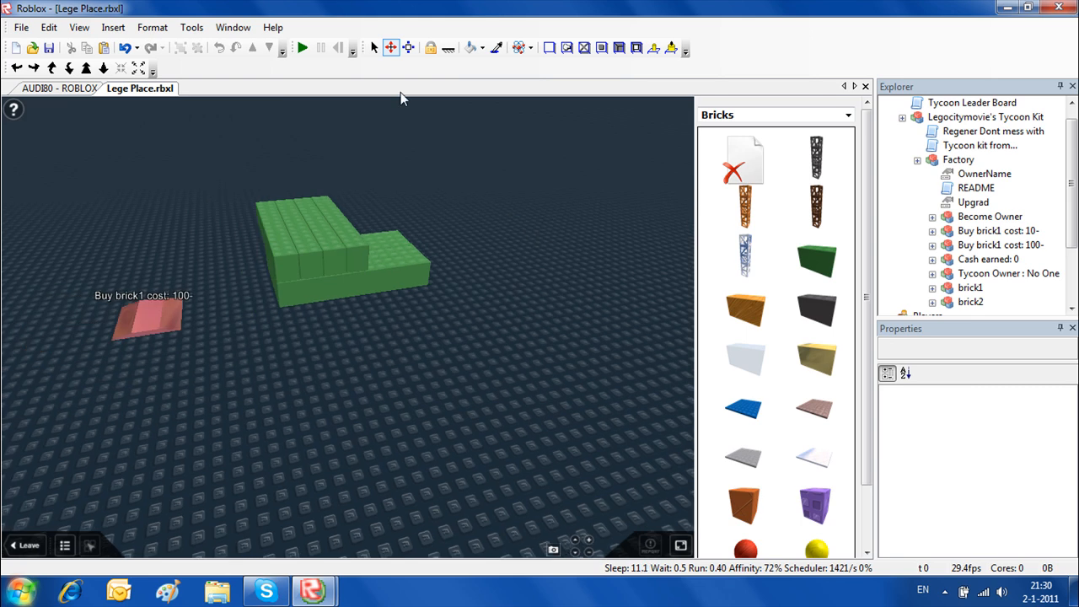
left_click(482, 48)
left_click(529, 78)
scroll(447, 244, "up", 4)
right_click_drag(450, 241, 126, 422)
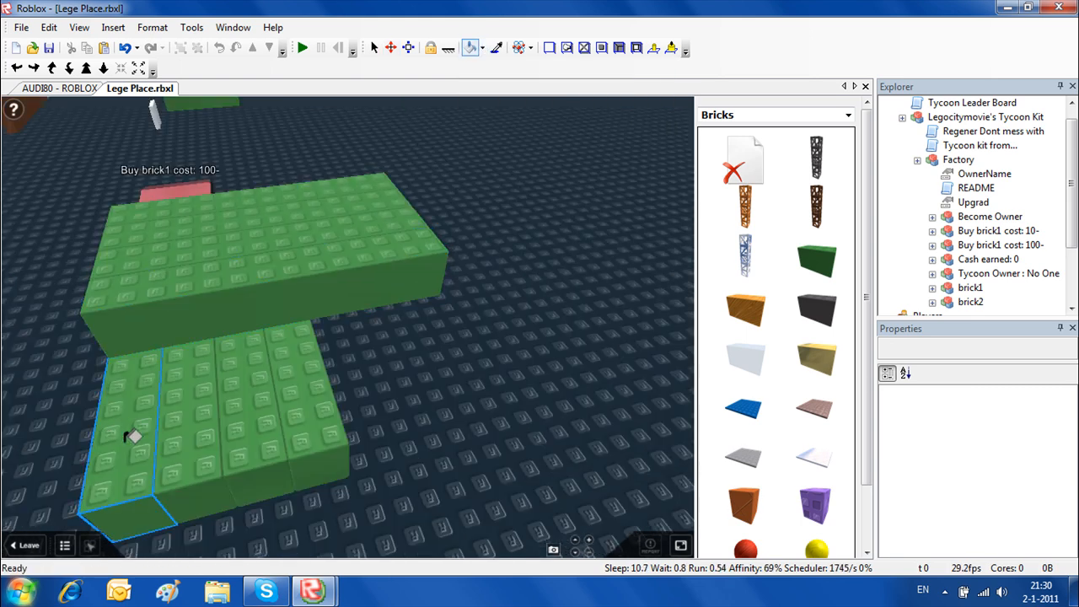
left_click(108, 435)
left_click(234, 402)
left_click(274, 373)
left_click(186, 411)
left_click(181, 239)
left_click(180, 229)
left_click(178, 211)
left_click(183, 198)
scroll(187, 196, "down", 5)
right_click_drag(187, 197, 244, 192)
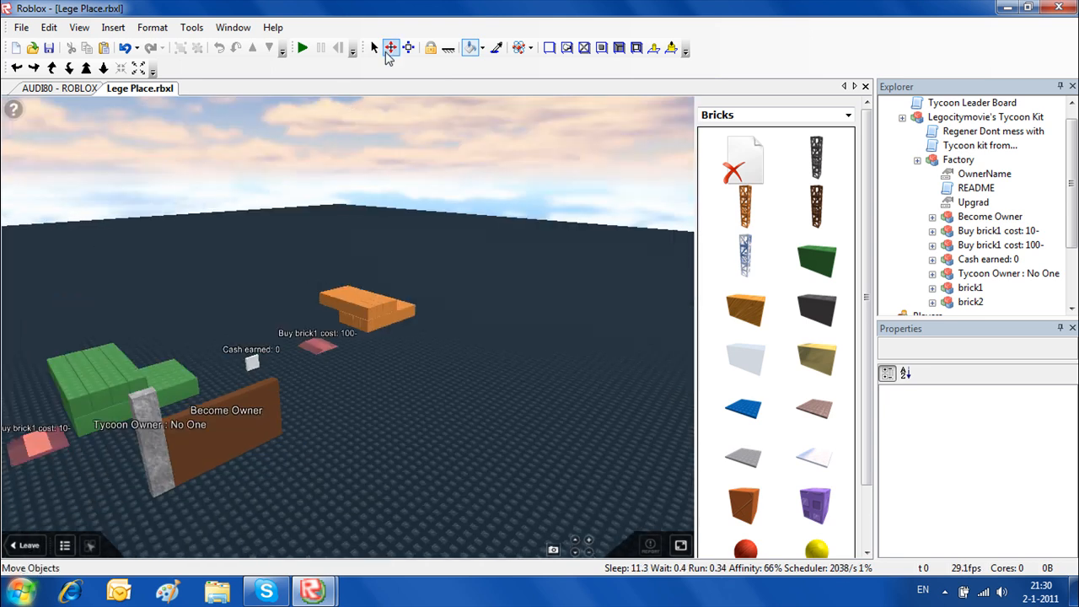
Start a solo test and walk the character into the Become Owner wall to claim the tycoon
right_click_drag(477, 197, 409, 144)
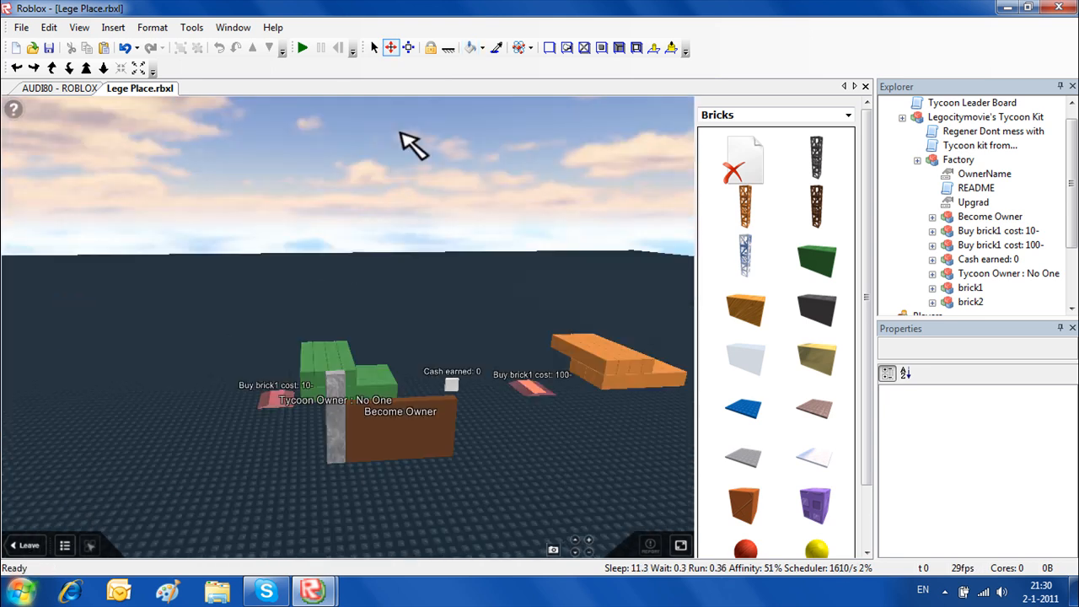
left_click(191, 27)
mouse_move(229, 82)
left_click(403, 82)
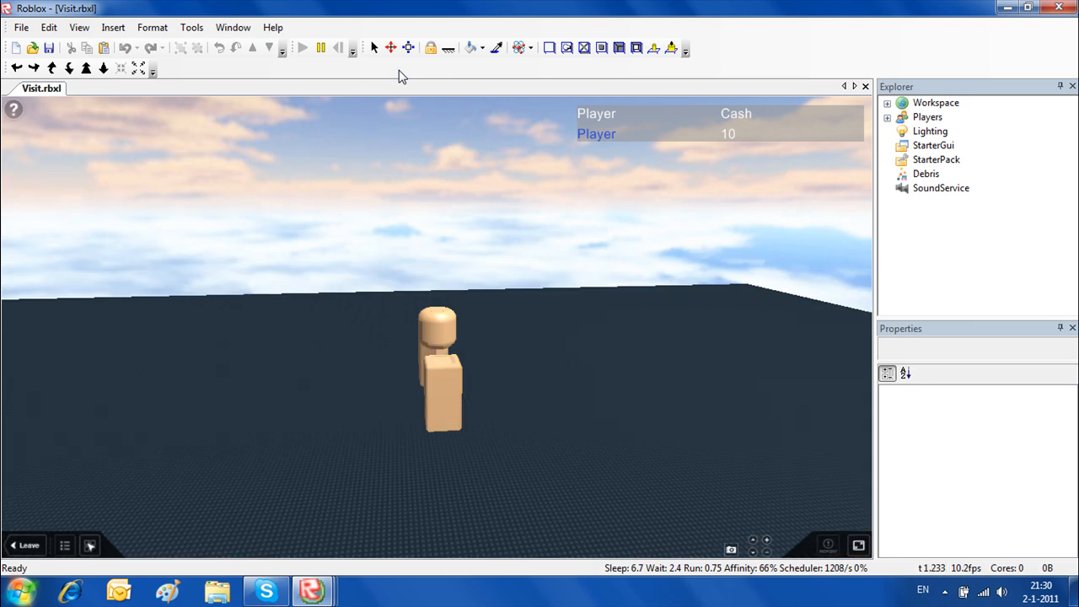
scroll(513, 216, "down", 5)
right_click_drag(513, 217, 553, 392)
key("d")
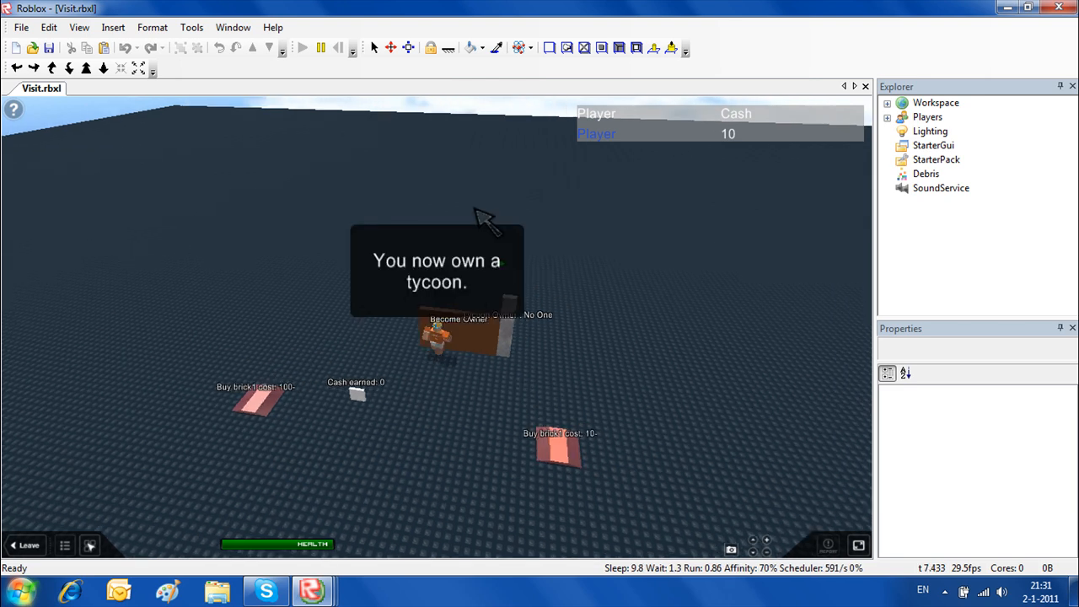
Buy the green brick1 model at the 10-cost button and earn cash towards the 100-cost button
right_click_drag(468, 413, 485, 439)
scroll(468, 414, "up", 3)
scroll(507, 422, "down", 3)
scroll(507, 422, "up", 3)
scroll(507, 423, "down", 2)
key("s")
mouse_move(382, 324)
right_mouse_down()
mouse_move(403, 327)
mouse_move(392, 310)
right_mouse_up()
key("w")
key("s")
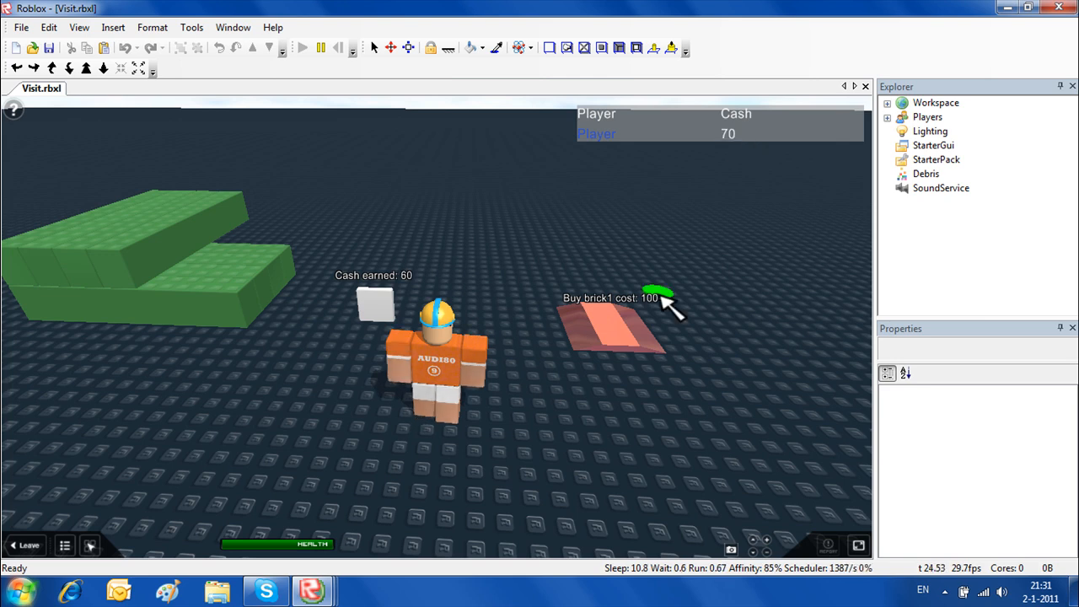
Walk onto the 100-cost button to buy the orange brick2 model
right_click_drag(662, 305, 656, 313)
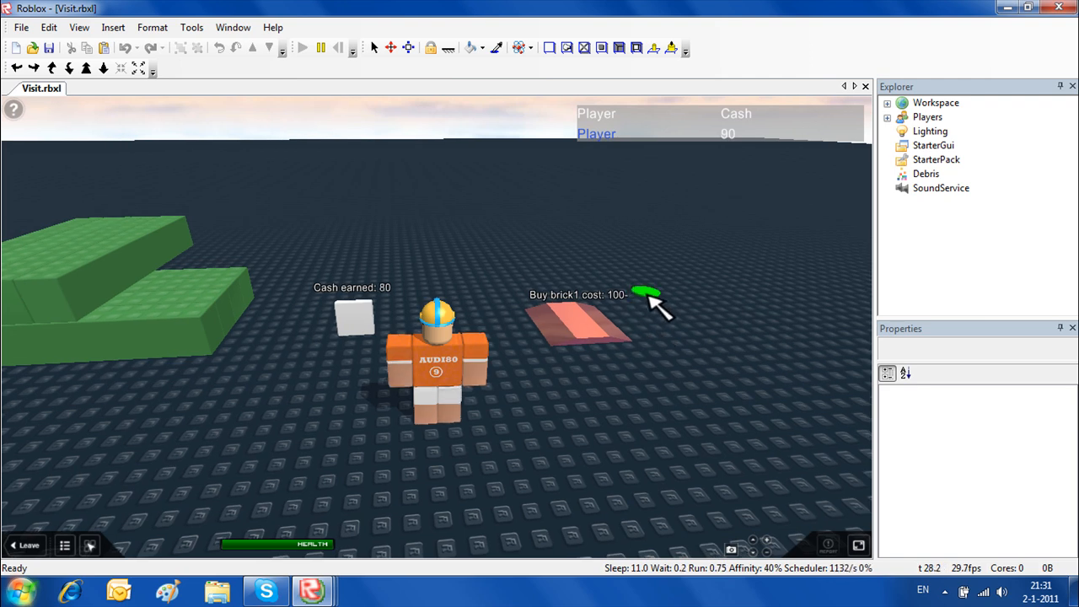
left_click(648, 293)
scroll(531, 418, "down", 1)
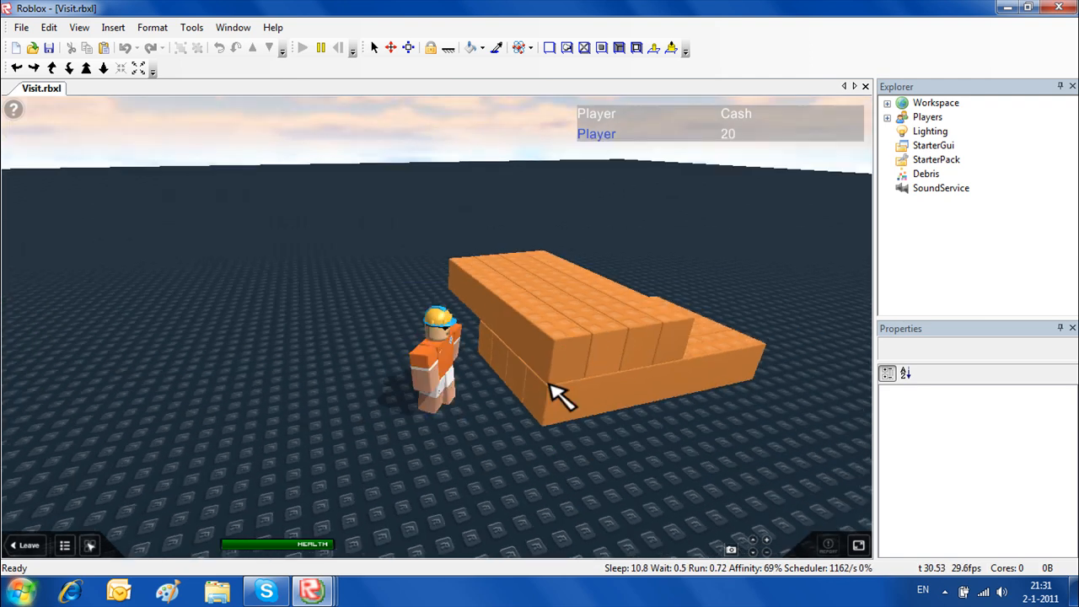
Examine both bought models in the test from a distance and close it without saving Visit.rbxl
scroll(552, 392, "down", 3)
left_click(476, 262)
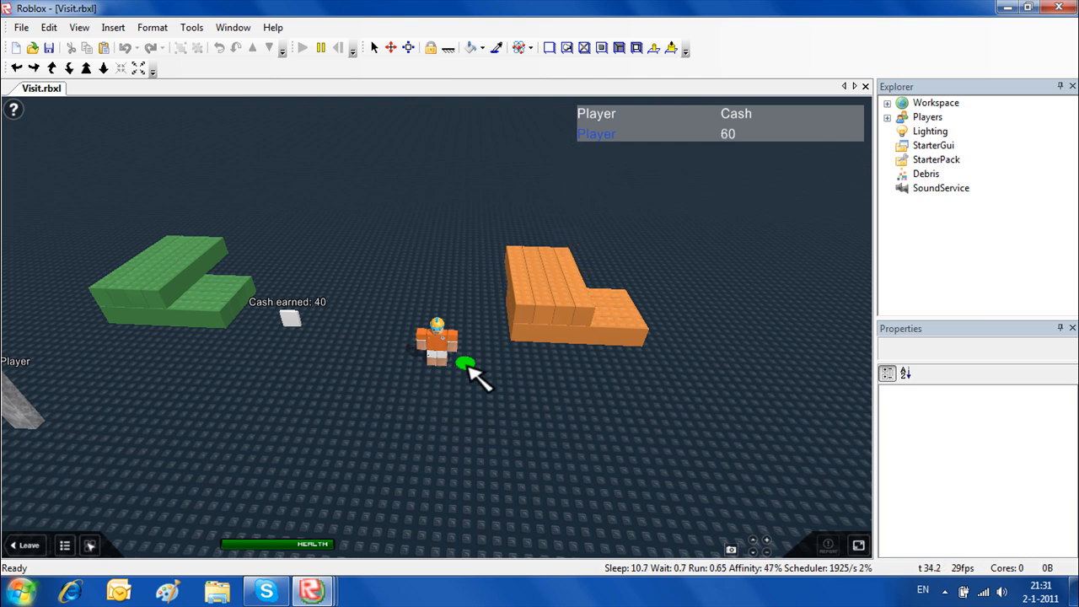
right_click_drag(474, 224, 474, 224)
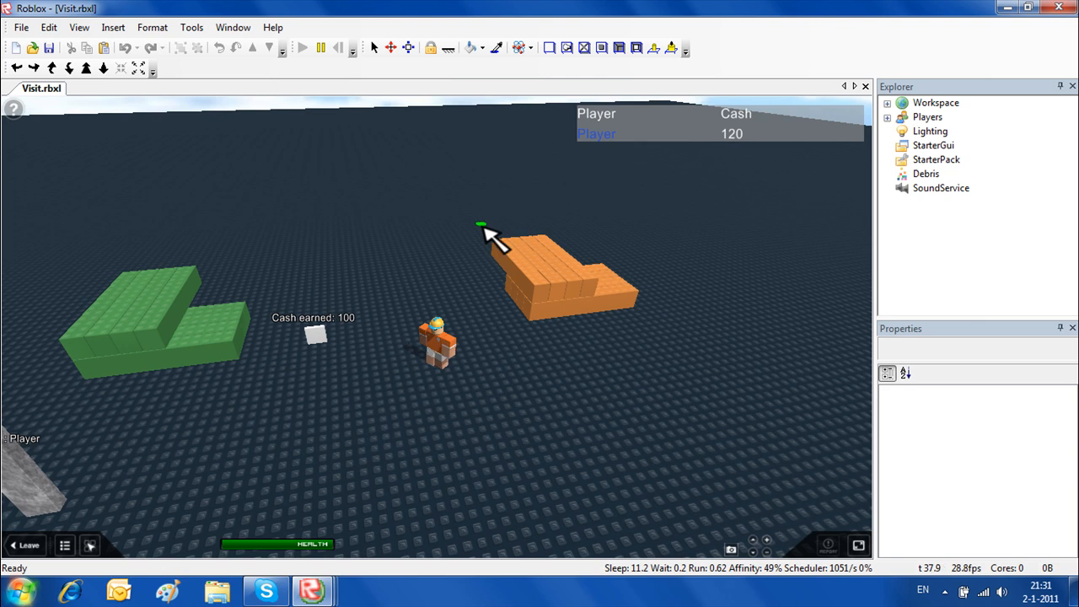
right_click_drag(482, 229, 431, 262)
scroll(479, 223, "down", 4)
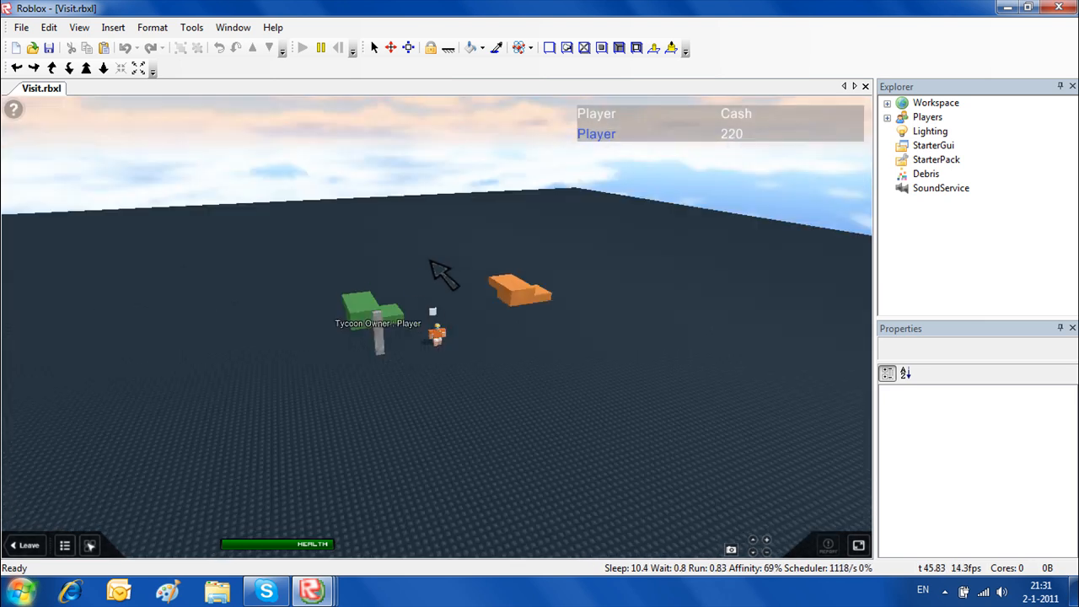
left_click(1060, 8)
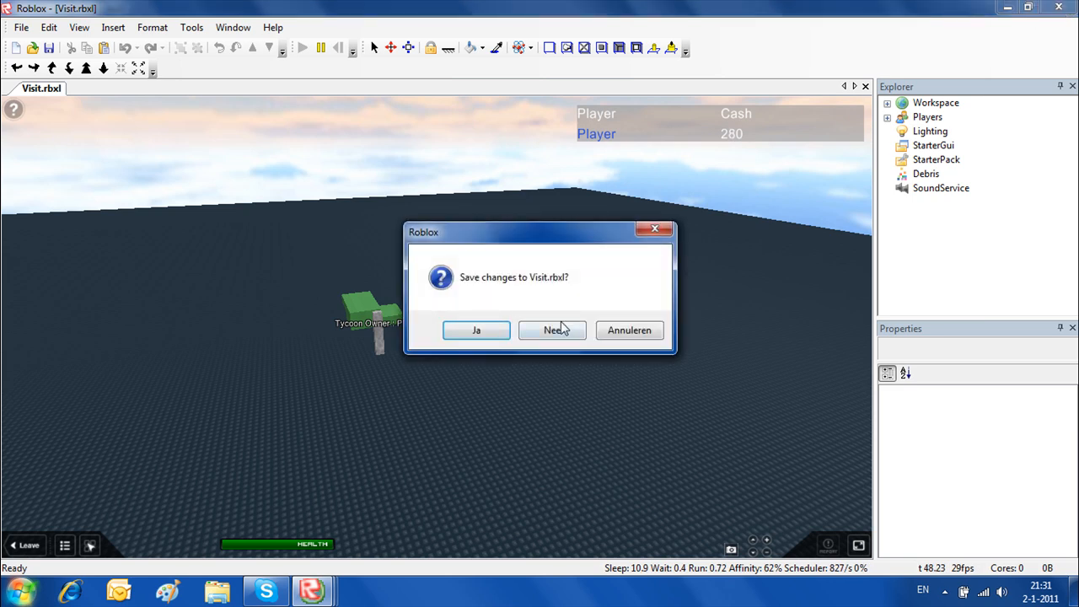
left_click(567, 330)
right_click_drag(467, 273, 489, 250)
scroll(470, 263, "down", 5)
scroll(471, 262, "up", 4)
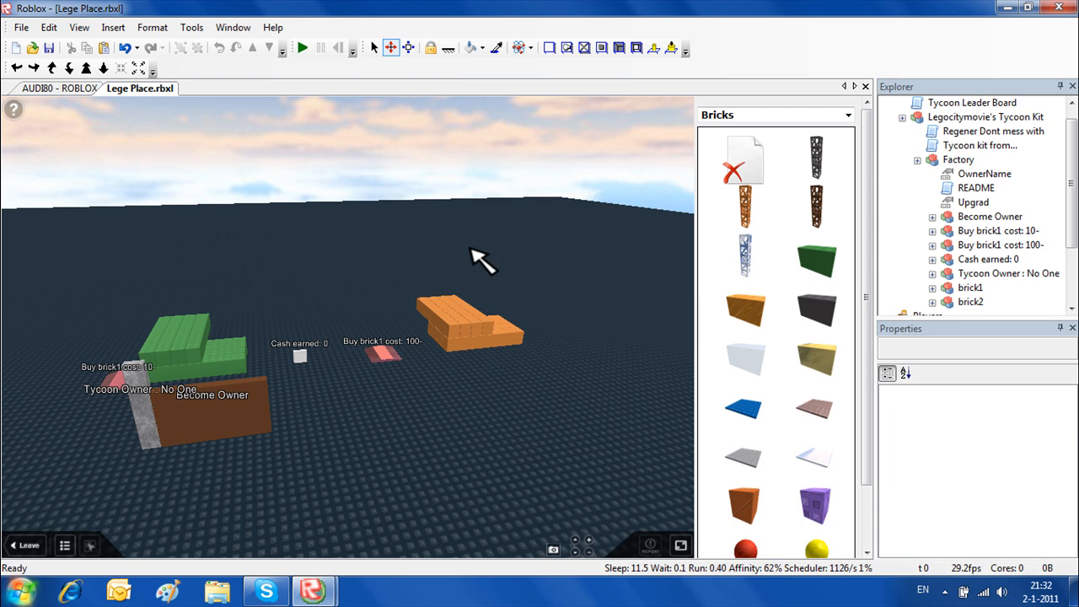
scroll(432, 246, "down", 5)
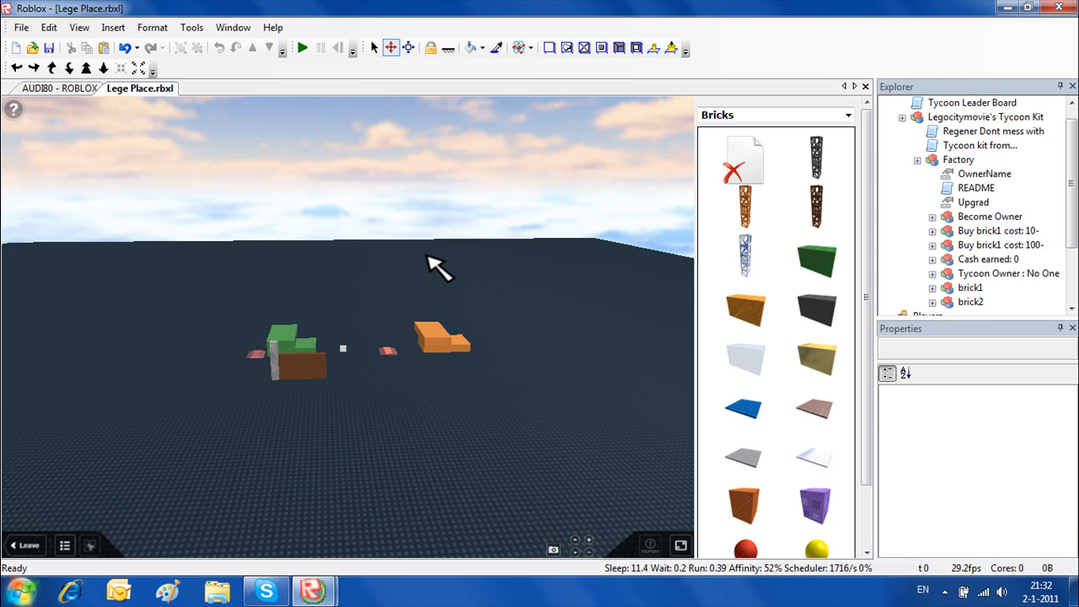
scroll(432, 265, "up", 5)
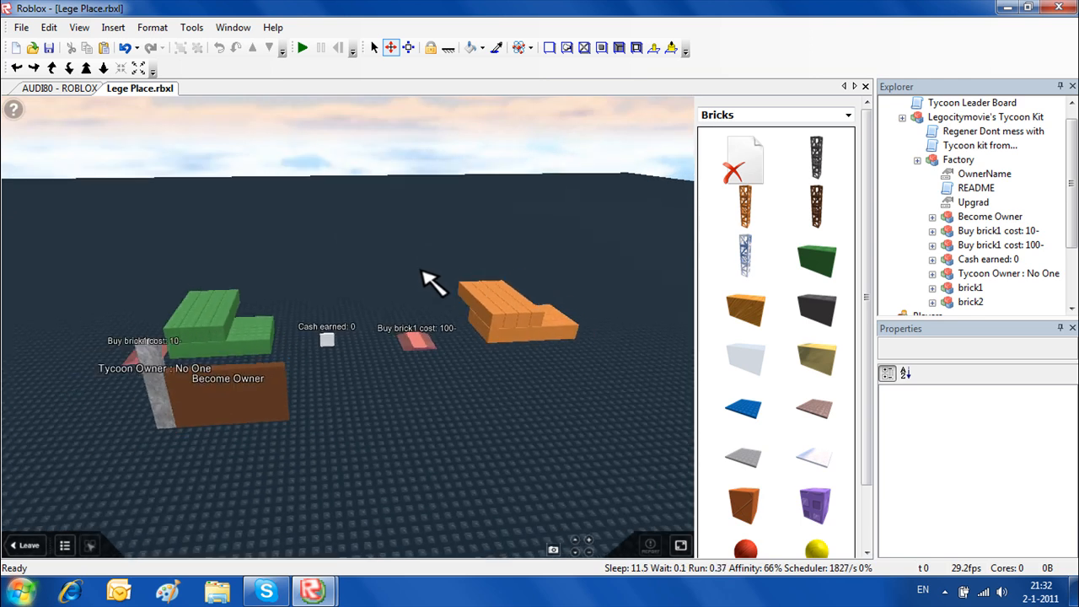
scroll(422, 272, "up", 1)
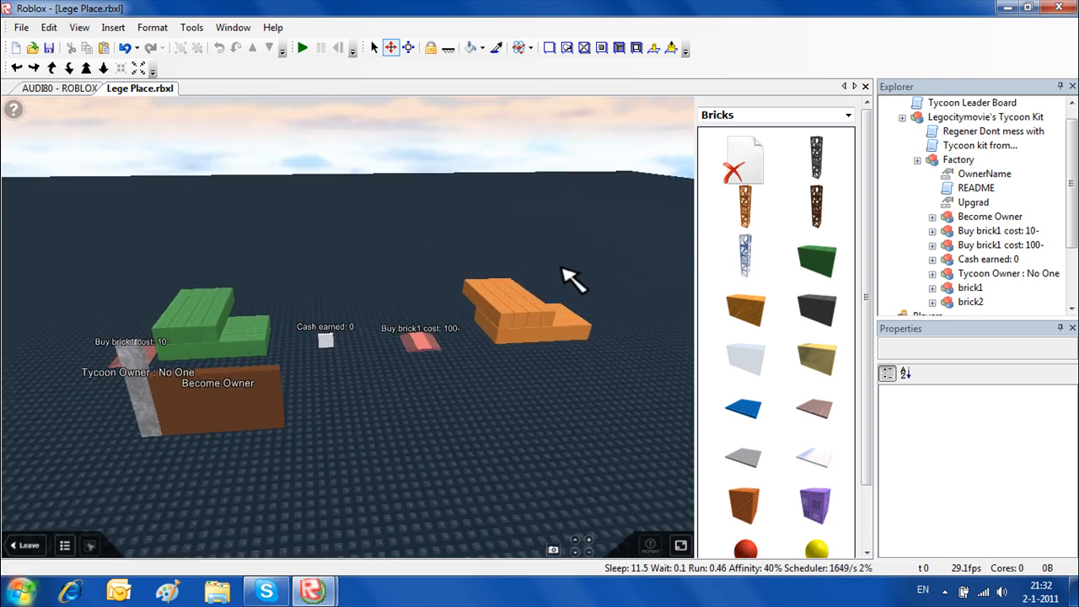
Select the whole Tycoon Kit model with its walls, buttons and bricks and paste a copy of it
scroll(544, 268, "down", 1)
right_click_drag(539, 263, 541, 266)
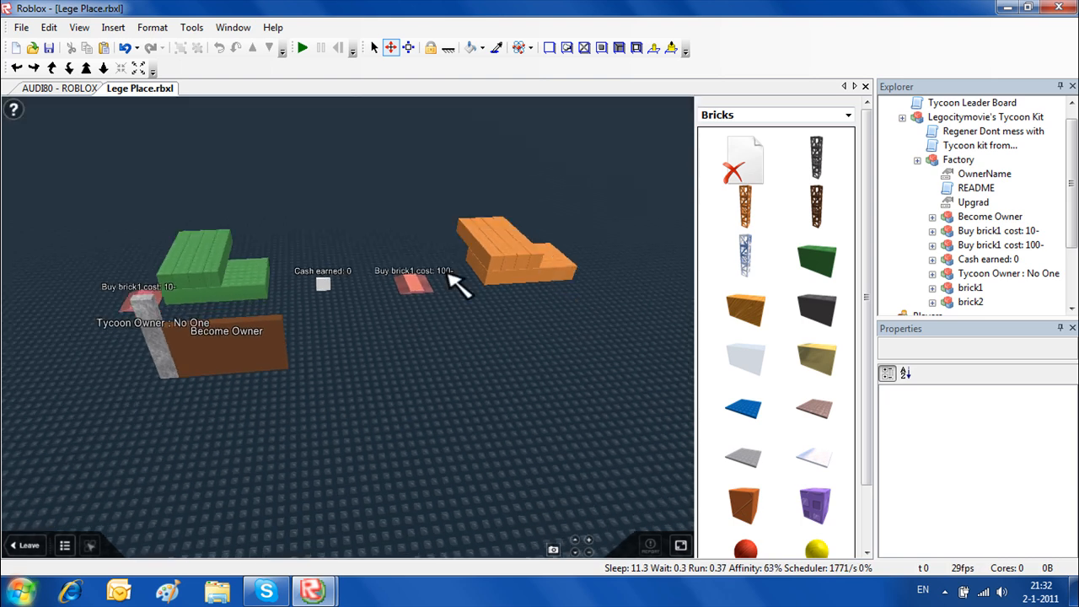
left_click_drag(1072, 191, 1070, 165)
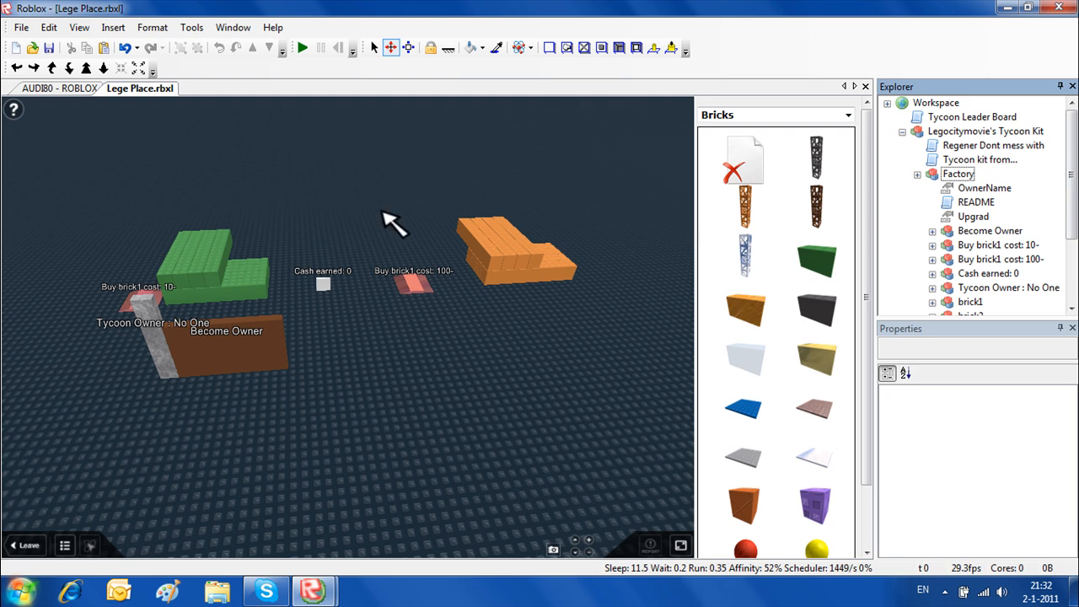
left_click(200, 332)
right_click_drag(310, 354, 312, 330)
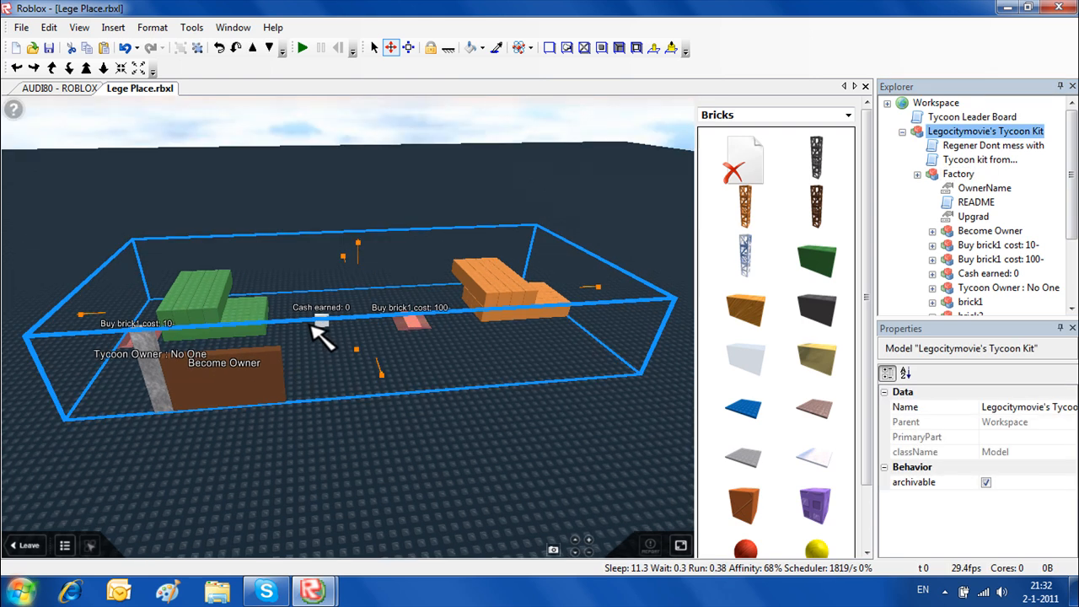
key("ctrl+v")
scroll(217, 332, "down", 1)
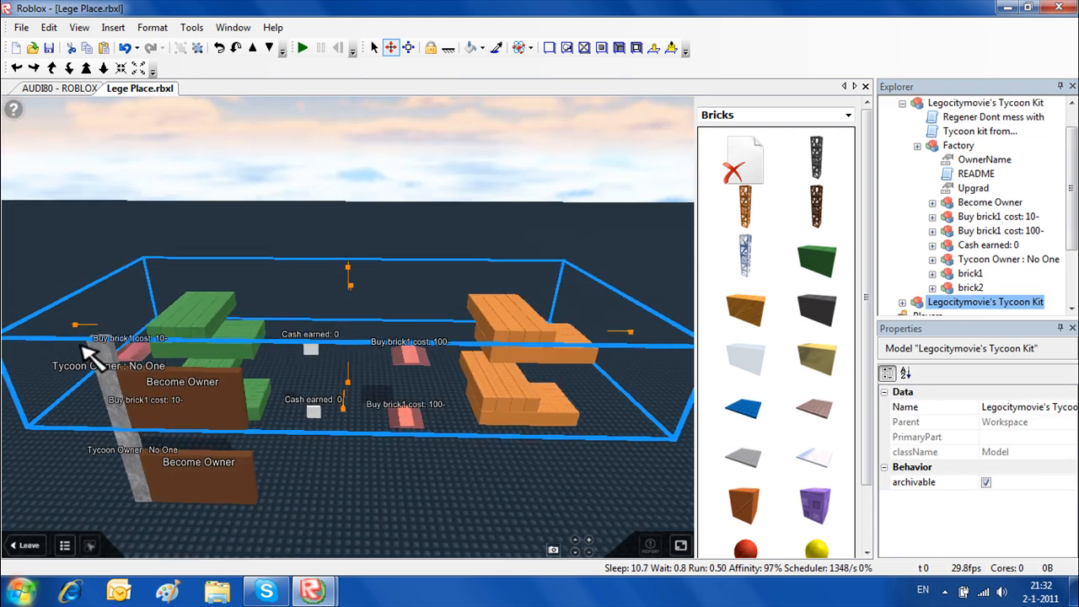
Move the copied tycoon beside the original and lower it onto the baseplate
left_click_drag(88, 328, 340, 369)
scroll(340, 369, "down", 2)
right_click_drag(354, 371, 510, 378)
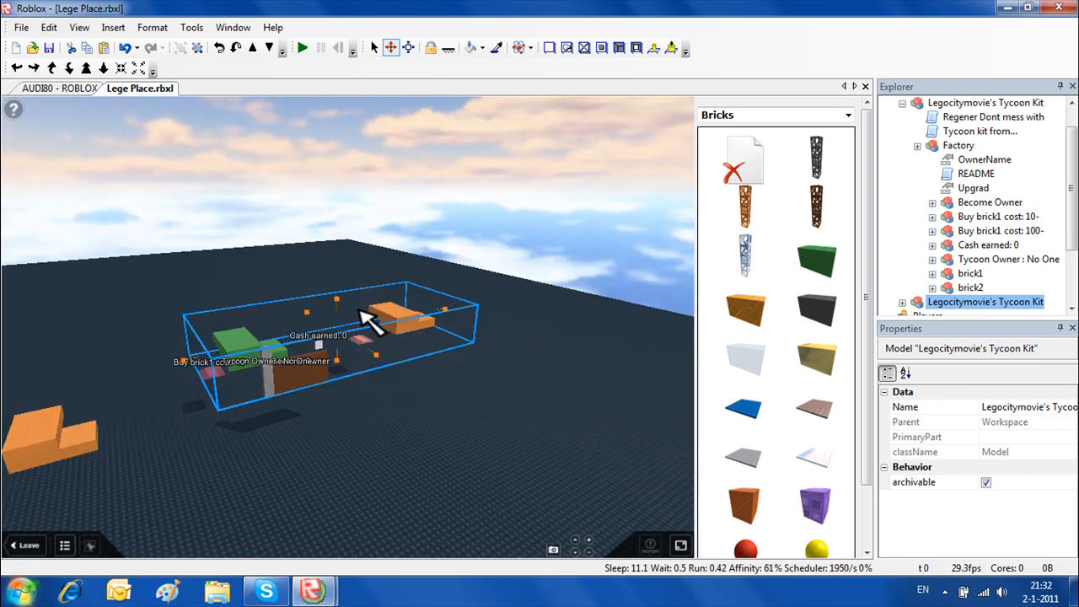
left_click_drag(337, 298, 352, 370)
left_click(410, 454)
right_click_drag(411, 454, 412, 456)
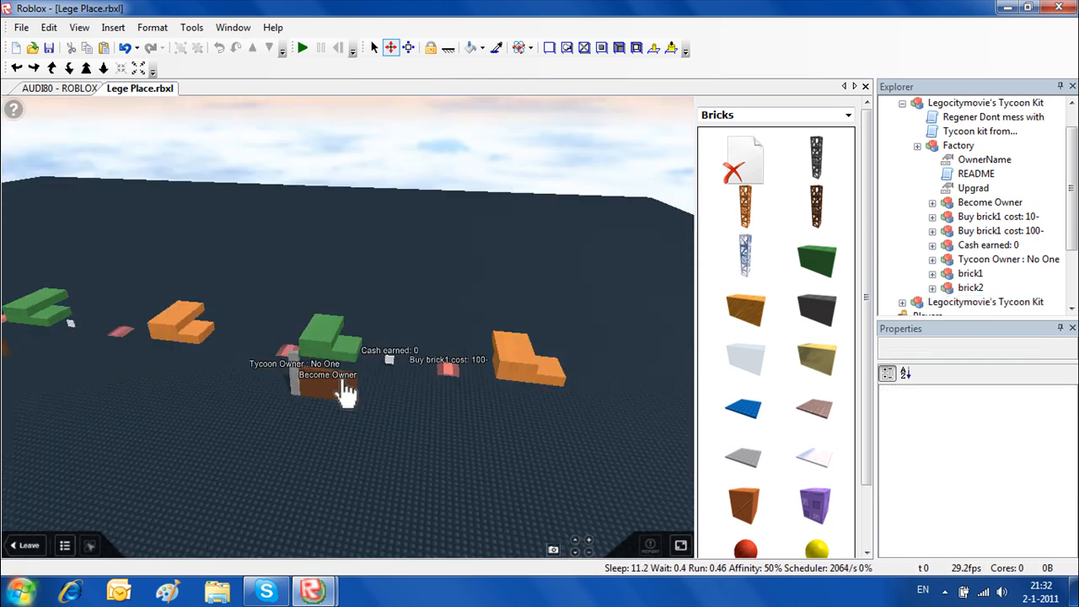
Paste a third tycoon copy and place it on the baseplate at the end of the row
left_click(349, 384)
key("ctrl+v")
left_click_drag(183, 330, 489, 344)
left_click_drag(602, 293, 604, 367)
left_click(602, 370)
right_click_drag(602, 370, 580, 341)
scroll(432, 394, "down", 3)
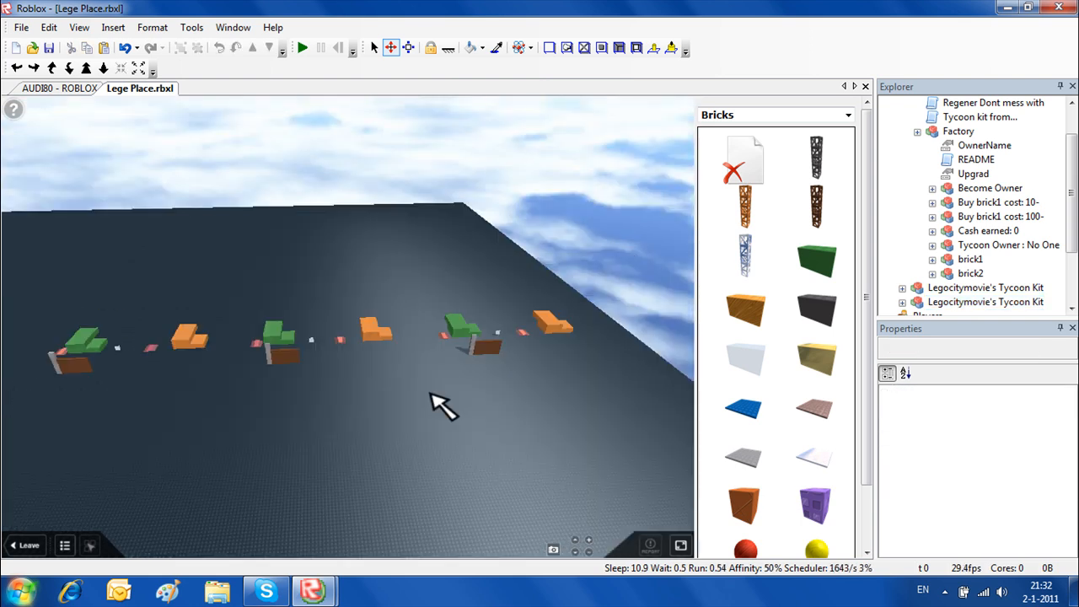
Select all three tycoons together and shift the row along the baseplate
scroll(432, 395, "down", 2)
left_click(471, 338)
left_click(339, 335)
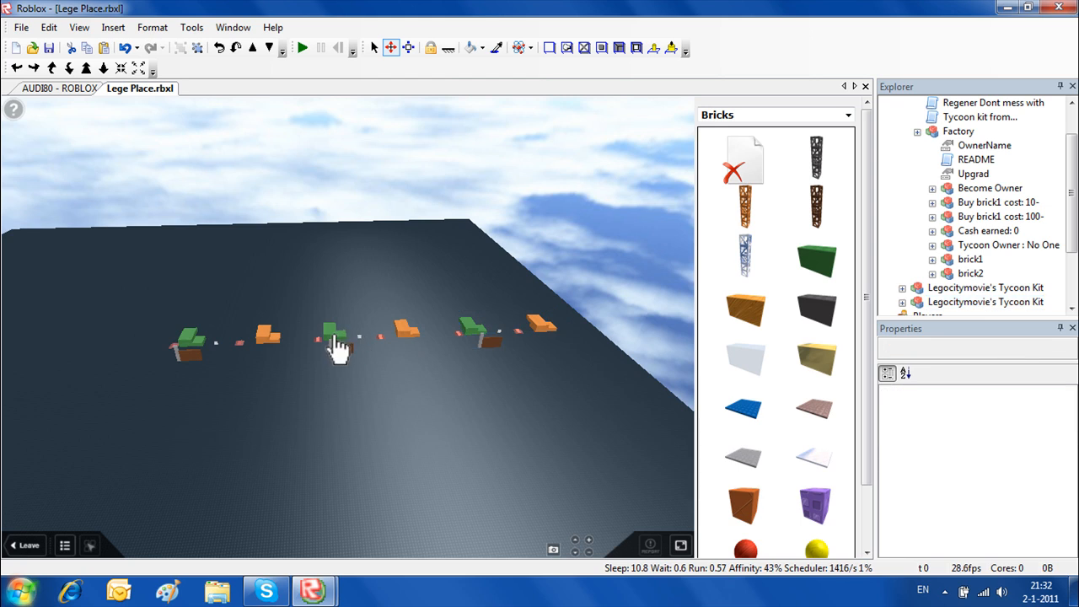
left_click_drag(170, 274, 589, 411)
left_click_drag(569, 330, 542, 343)
right_click_drag(544, 354, 579, 362)
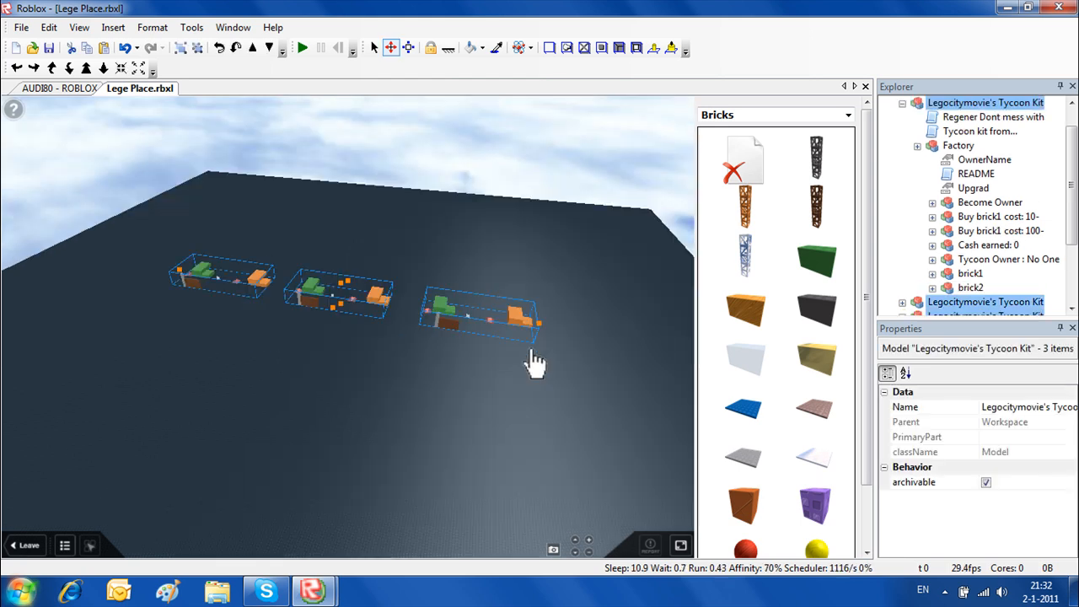
left_click(489, 404)
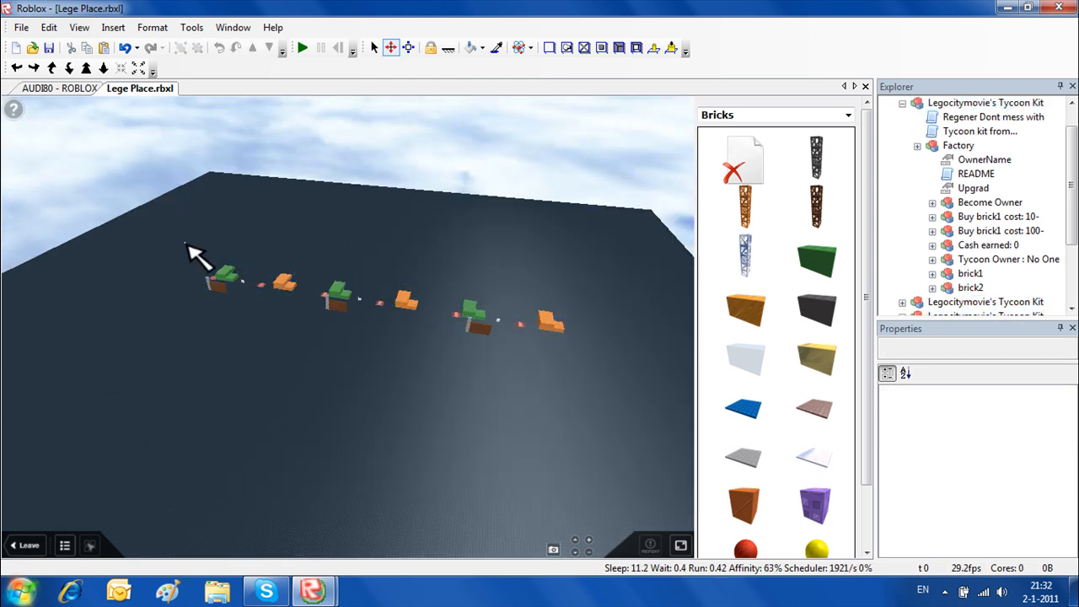
Duplicate the three tycoons, move the copies across the baseplate, and rotate them twice to face the original row
left_click_drag(187, 246, 602, 403)
key("ctrl+d")
scroll(447, 319, "up", 2)
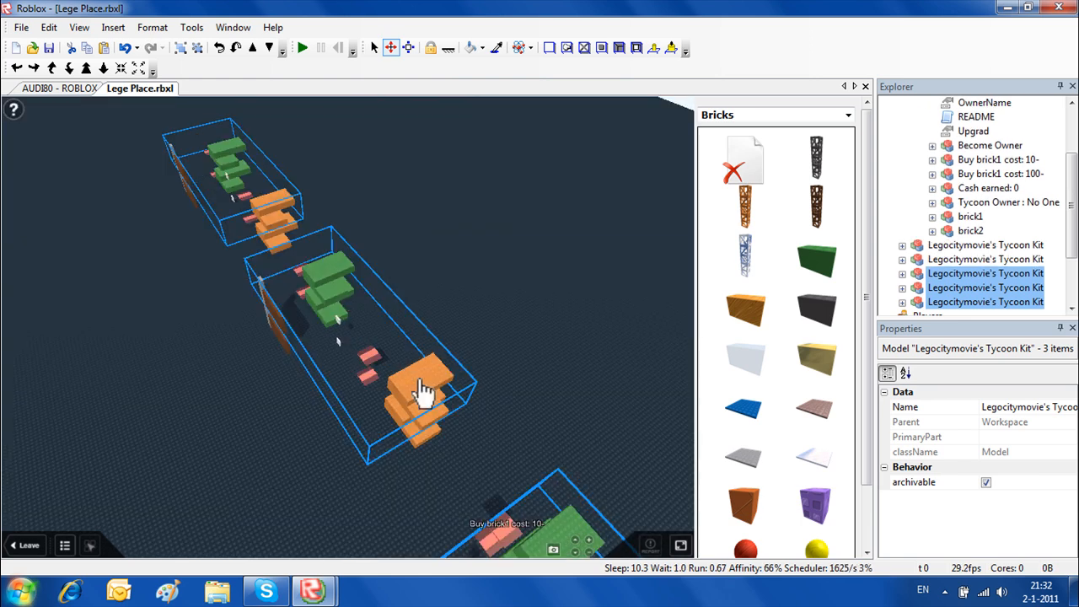
right_click_drag(419, 391, 272, 345)
left_click_drag(271, 345, 573, 303)
key("r")
key("r")
right_click_drag(574, 304, 581, 298)
left_click_drag(573, 304, 510, 293)
left_click(506, 219)
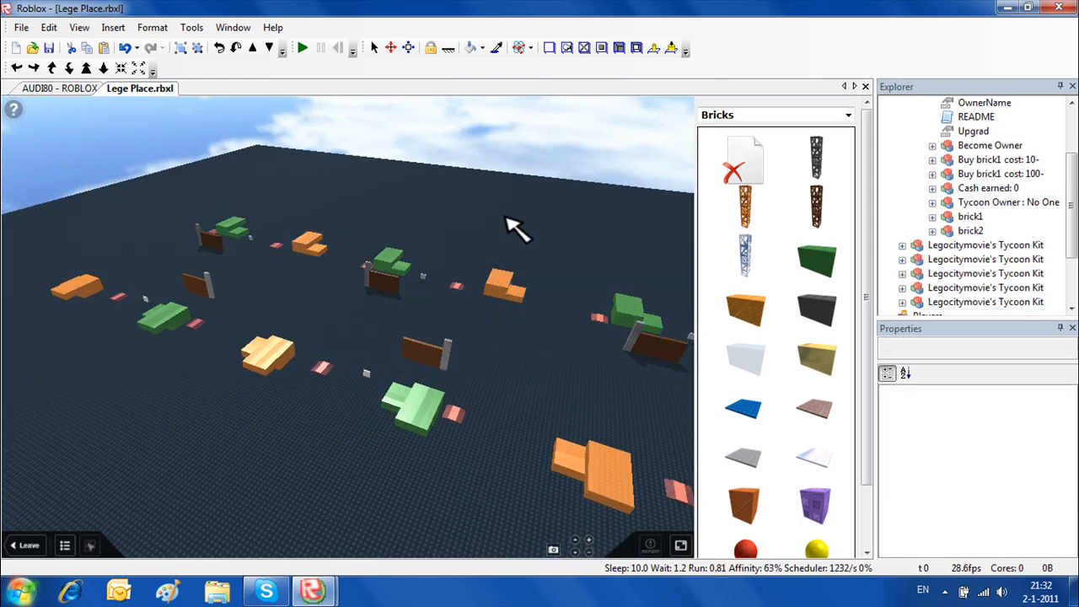
Examine the spacing and orientation of the two facing tycoon rows from their open end
scroll(505, 219, "up", 3)
right_click_drag(506, 218, 506, 218)
scroll(506, 218, "up", 2)
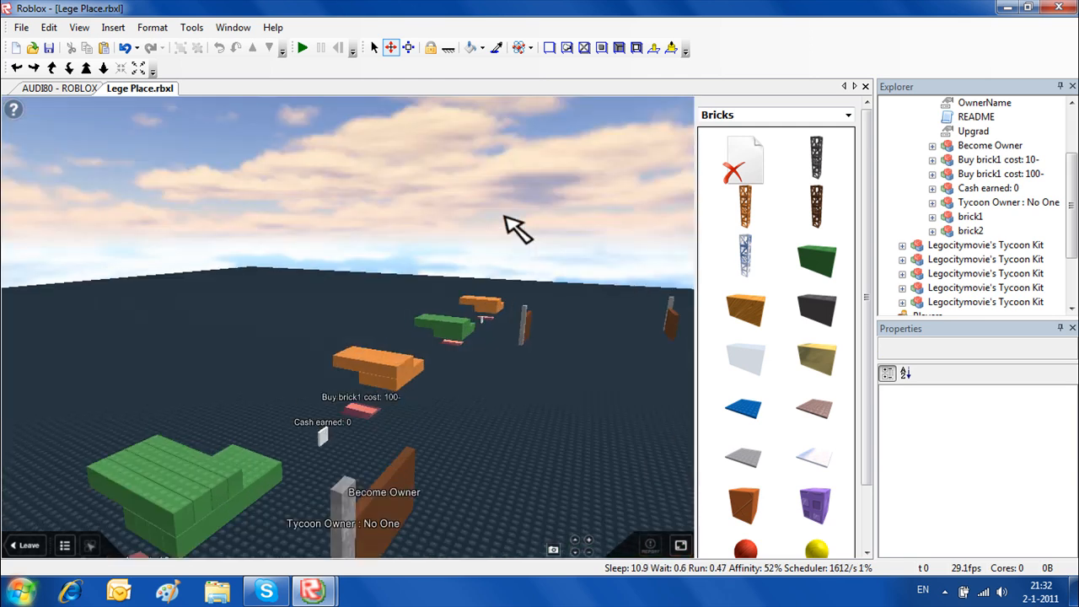
right_click_drag(618, 233, 619, 233)
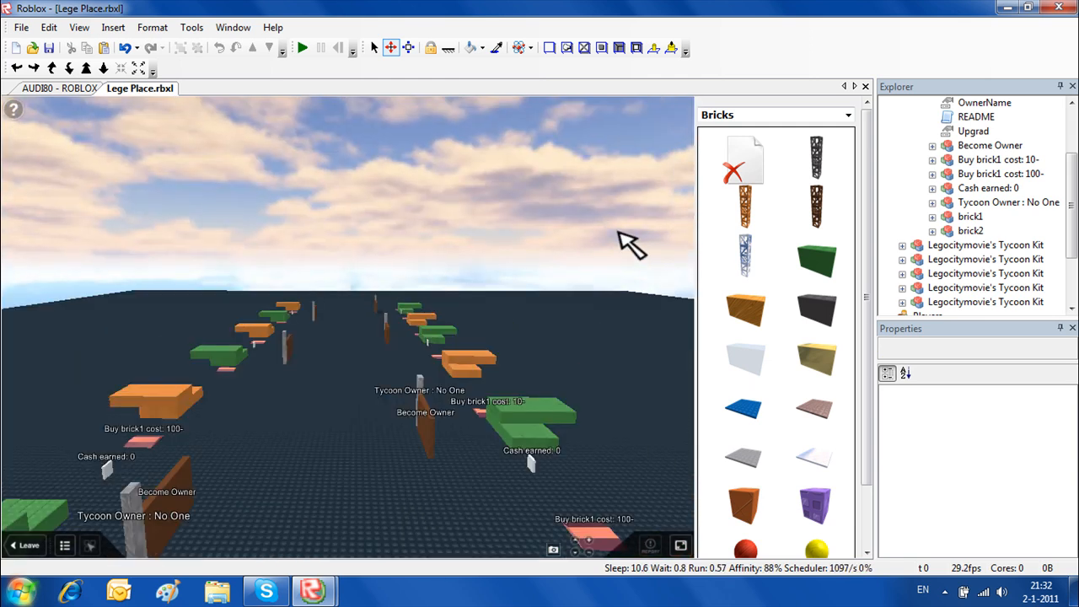
scroll(619, 233, "down", 5)
scroll(369, 233, "up", 3)
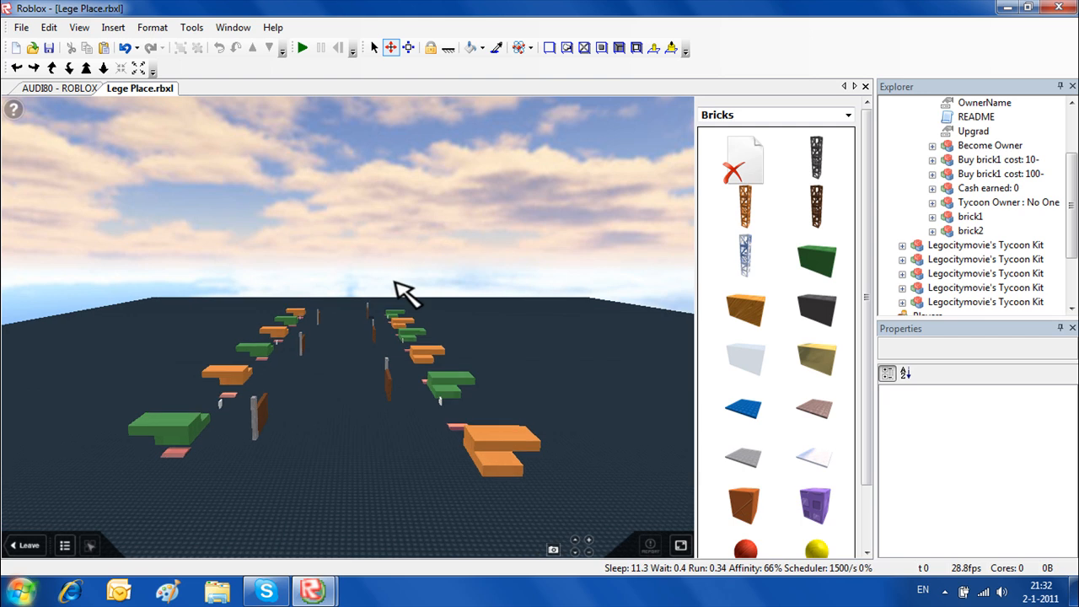
scroll(458, 371, "up", 4)
scroll(458, 372, "down", 4)
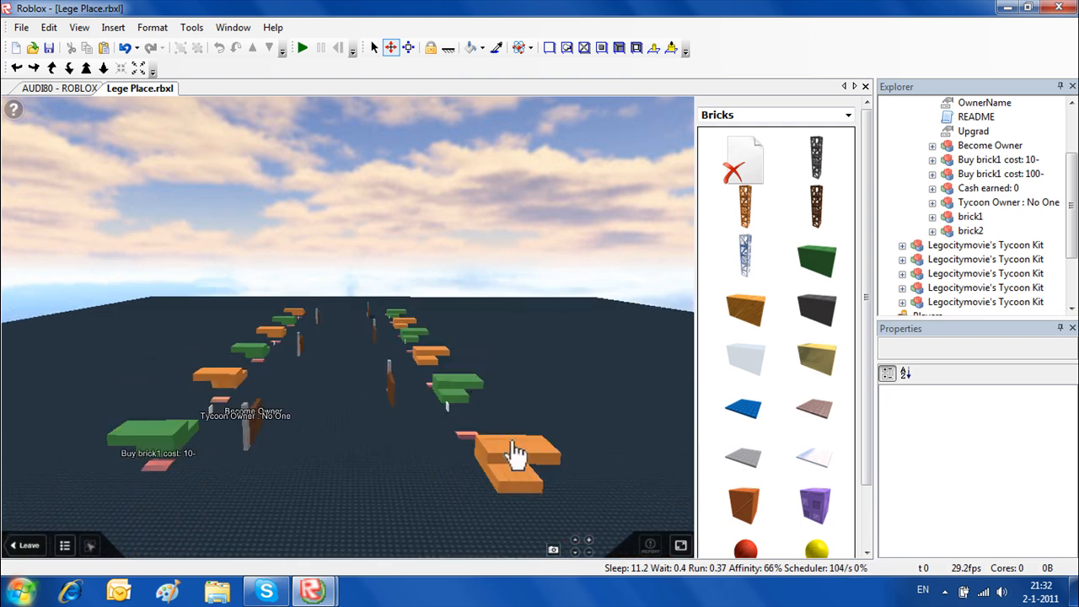
scroll(546, 468, "up", 2)
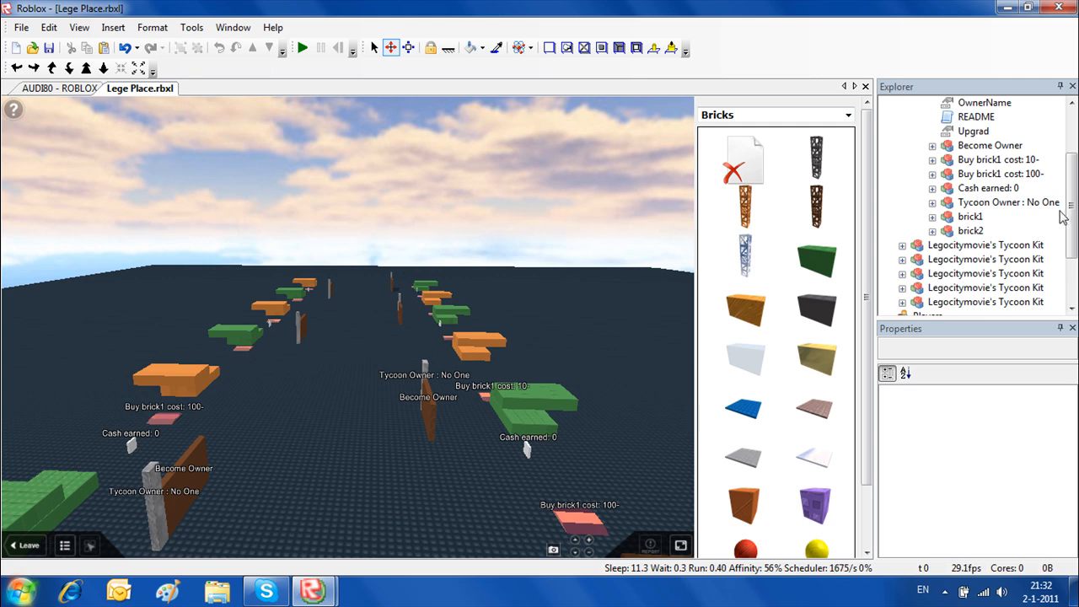
Collapse the contents of the first Tycoon Kit model in the object tree
scroll(1029, 203, "up", 2)
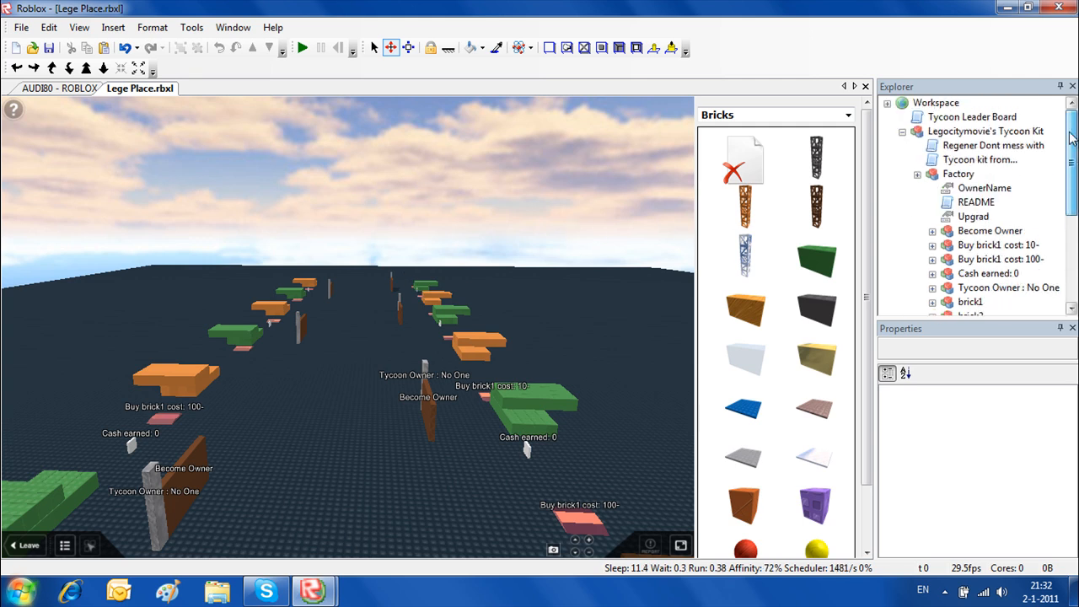
double_click(912, 133)
left_click(472, 155)
scroll(469, 150, "down", 3)
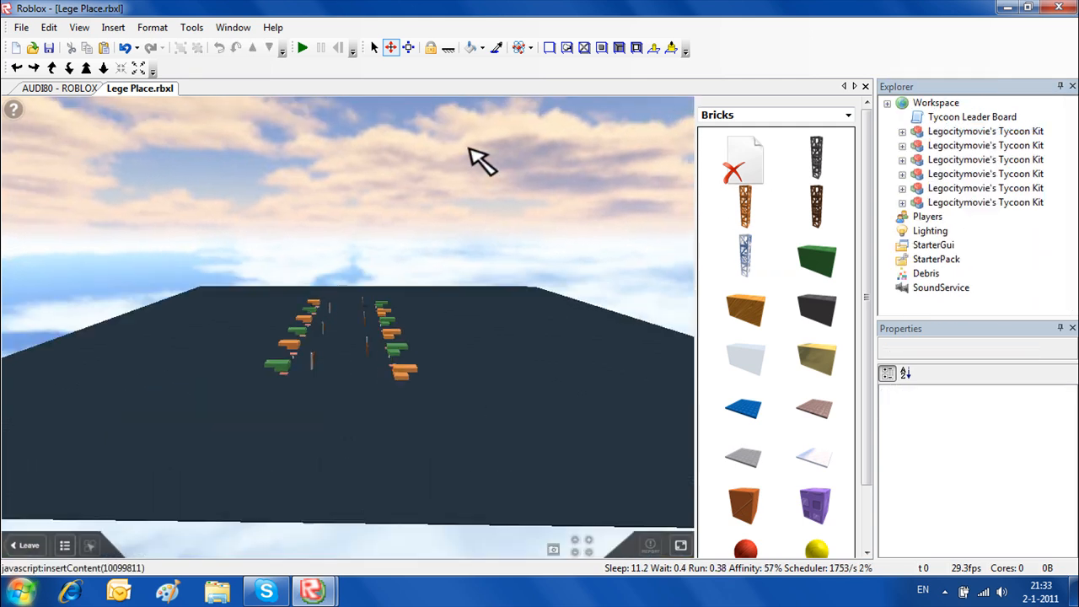
scroll(475, 160, "down", 2)
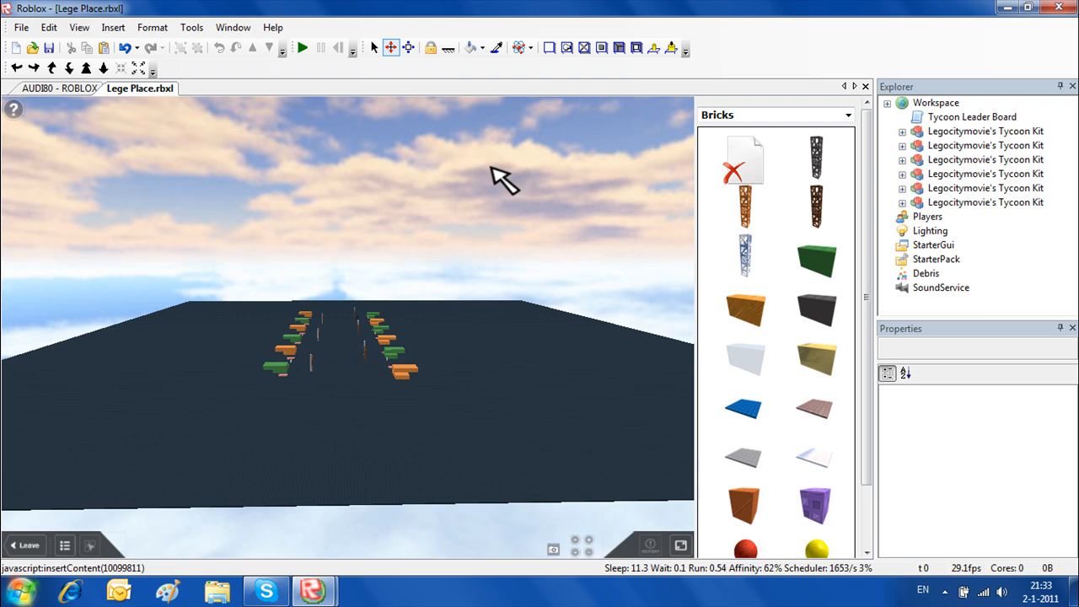
scroll(470, 221, "up", 5)
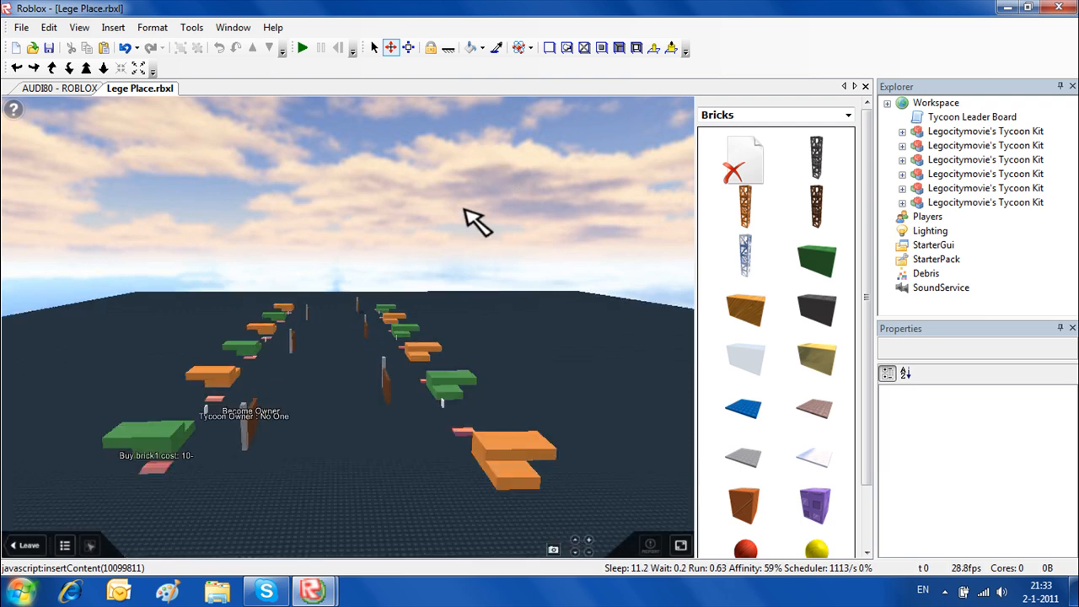
scroll(462, 211, "down", 2)
scroll(462, 211, "up", 4)
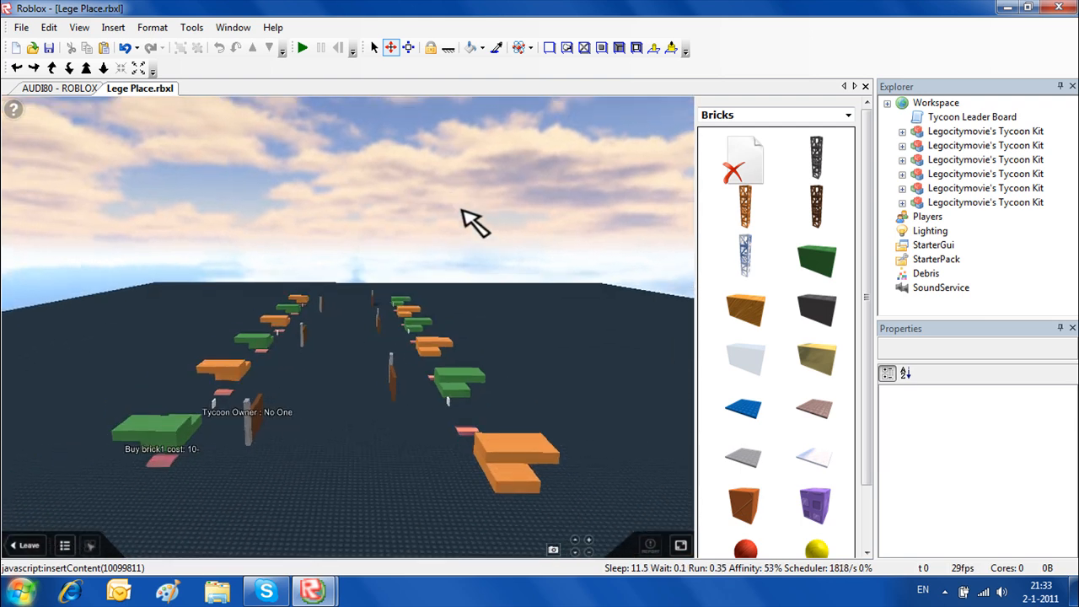
scroll(471, 221, "up", 3)
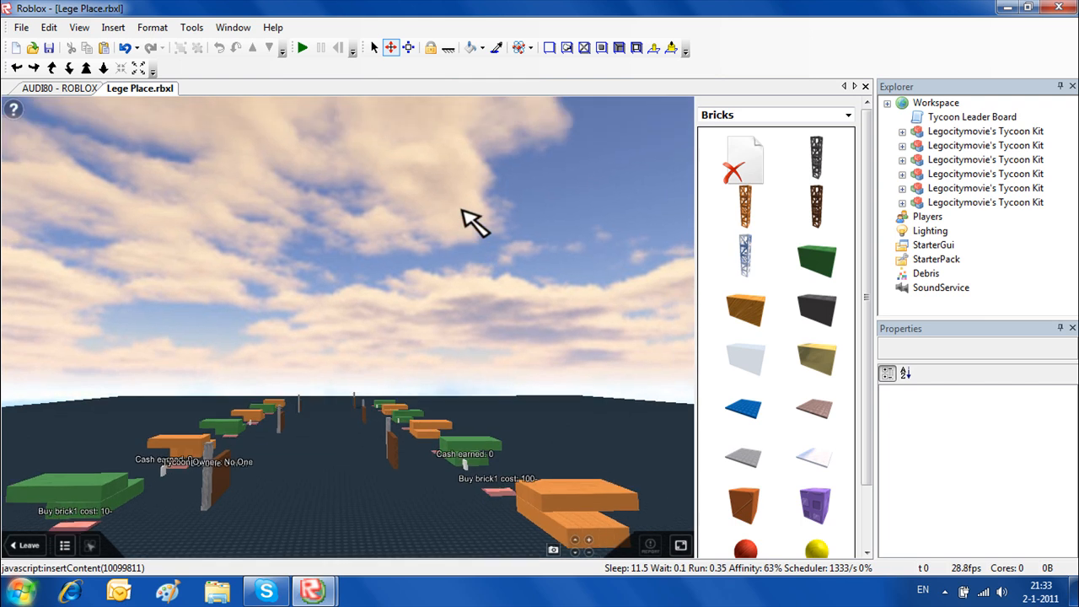
scroll(462, 211, "down", 1)
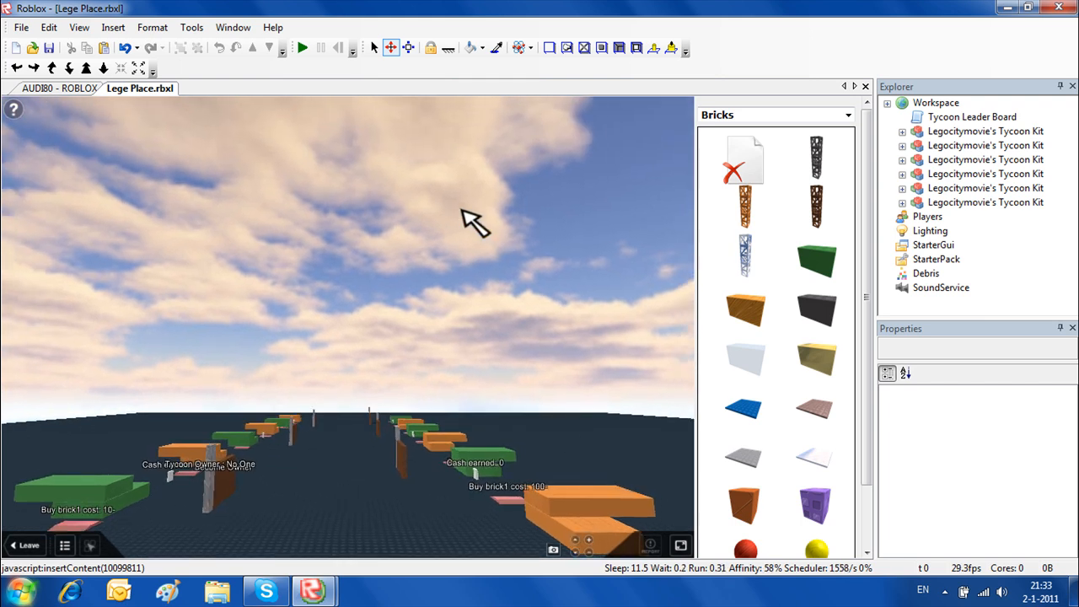
scroll(462, 211, "up", 1)
scroll(470, 220, "up", 1)
scroll(470, 221, "down", 4)
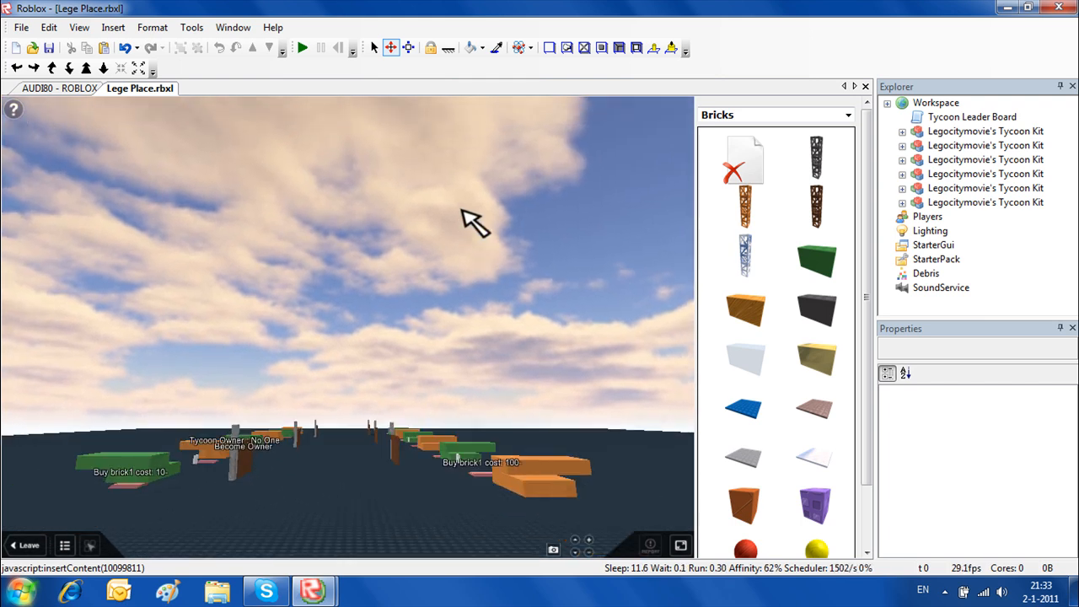